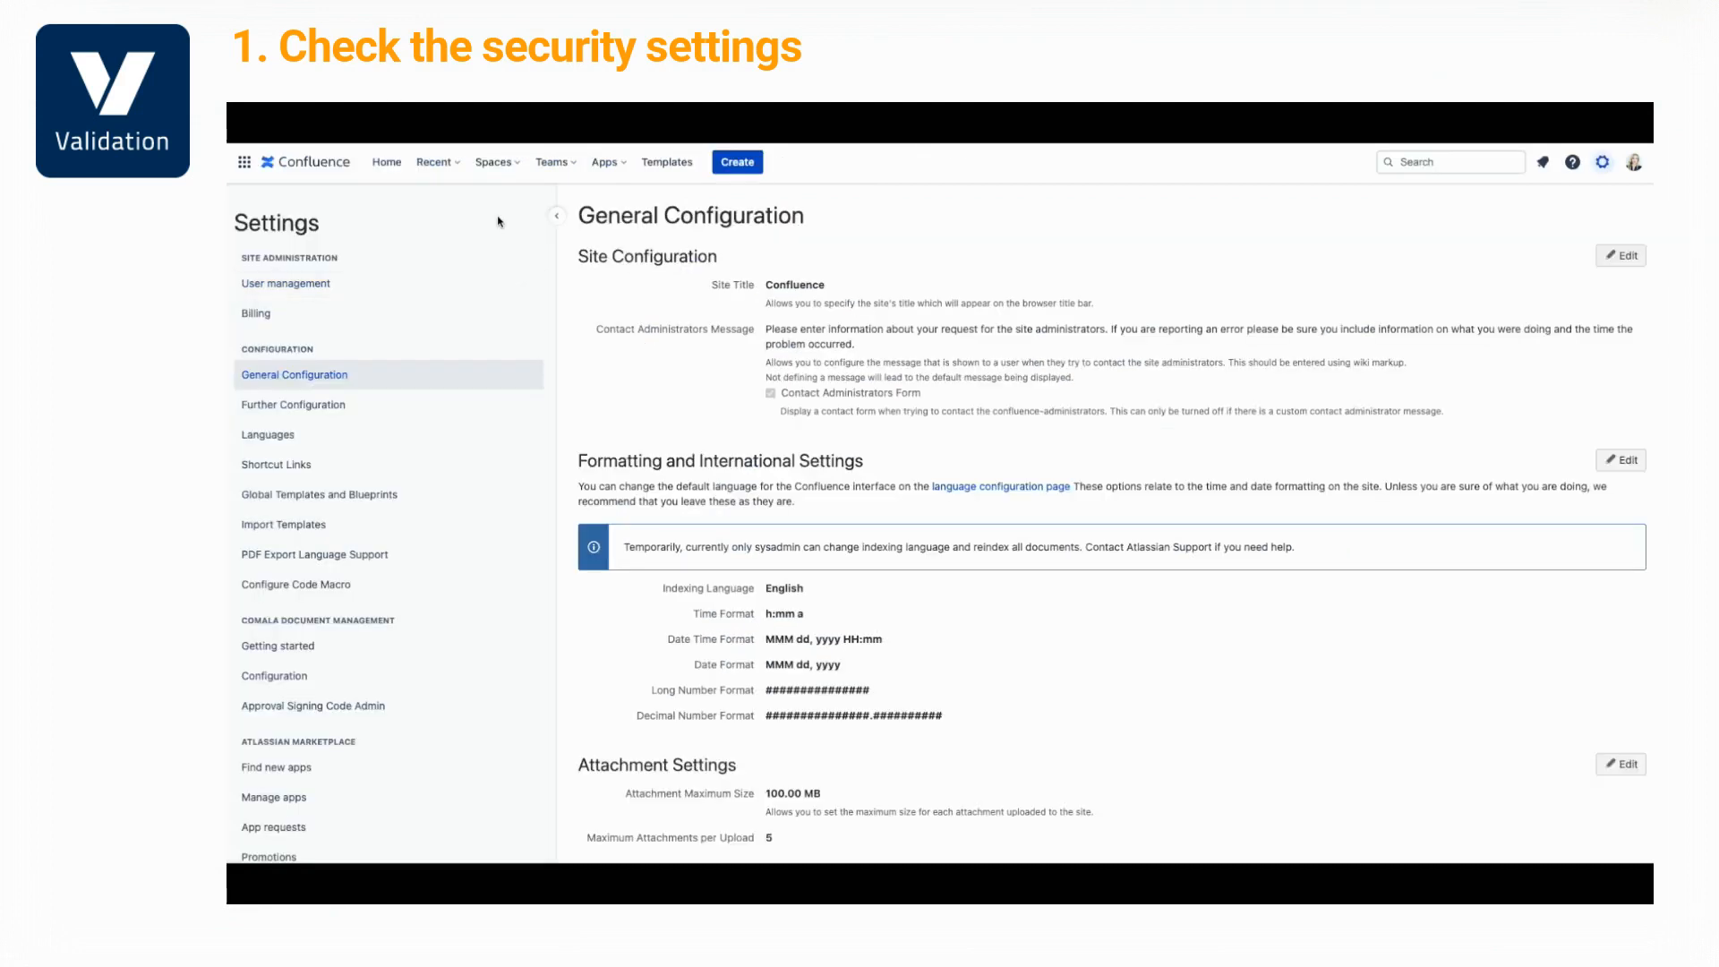
Open the Global Permissions page under Security in Confluence's site Settings
scroll(315, 466, "down", 5)
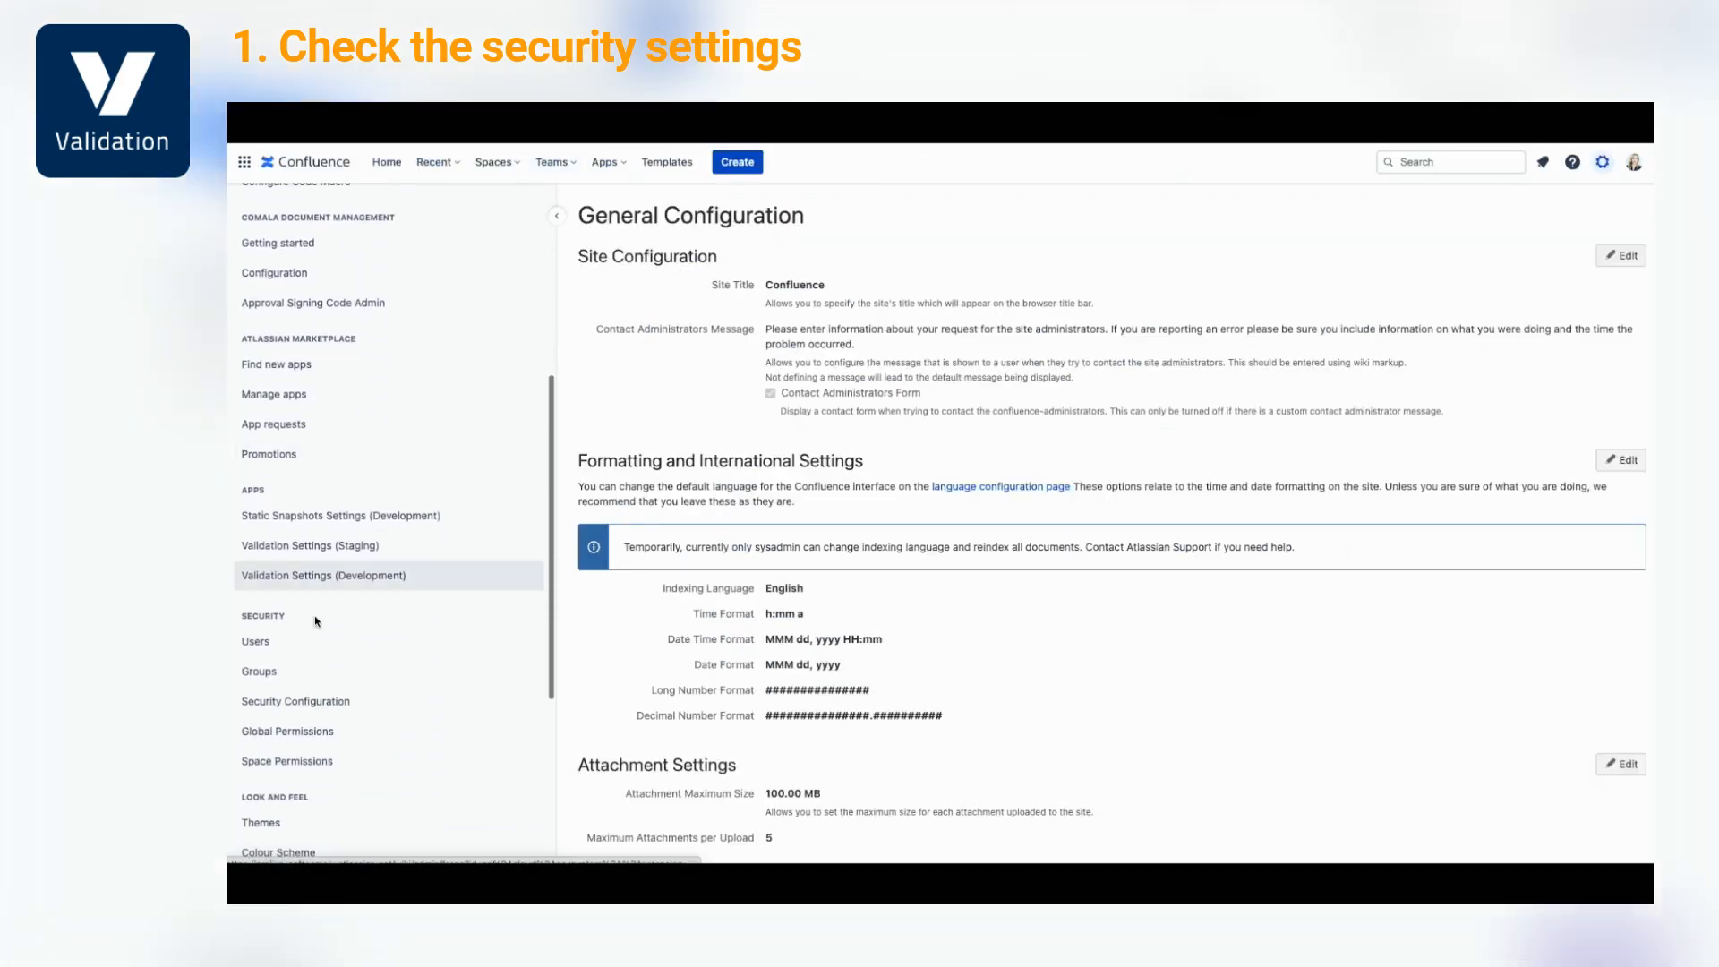
left_click(293, 740)
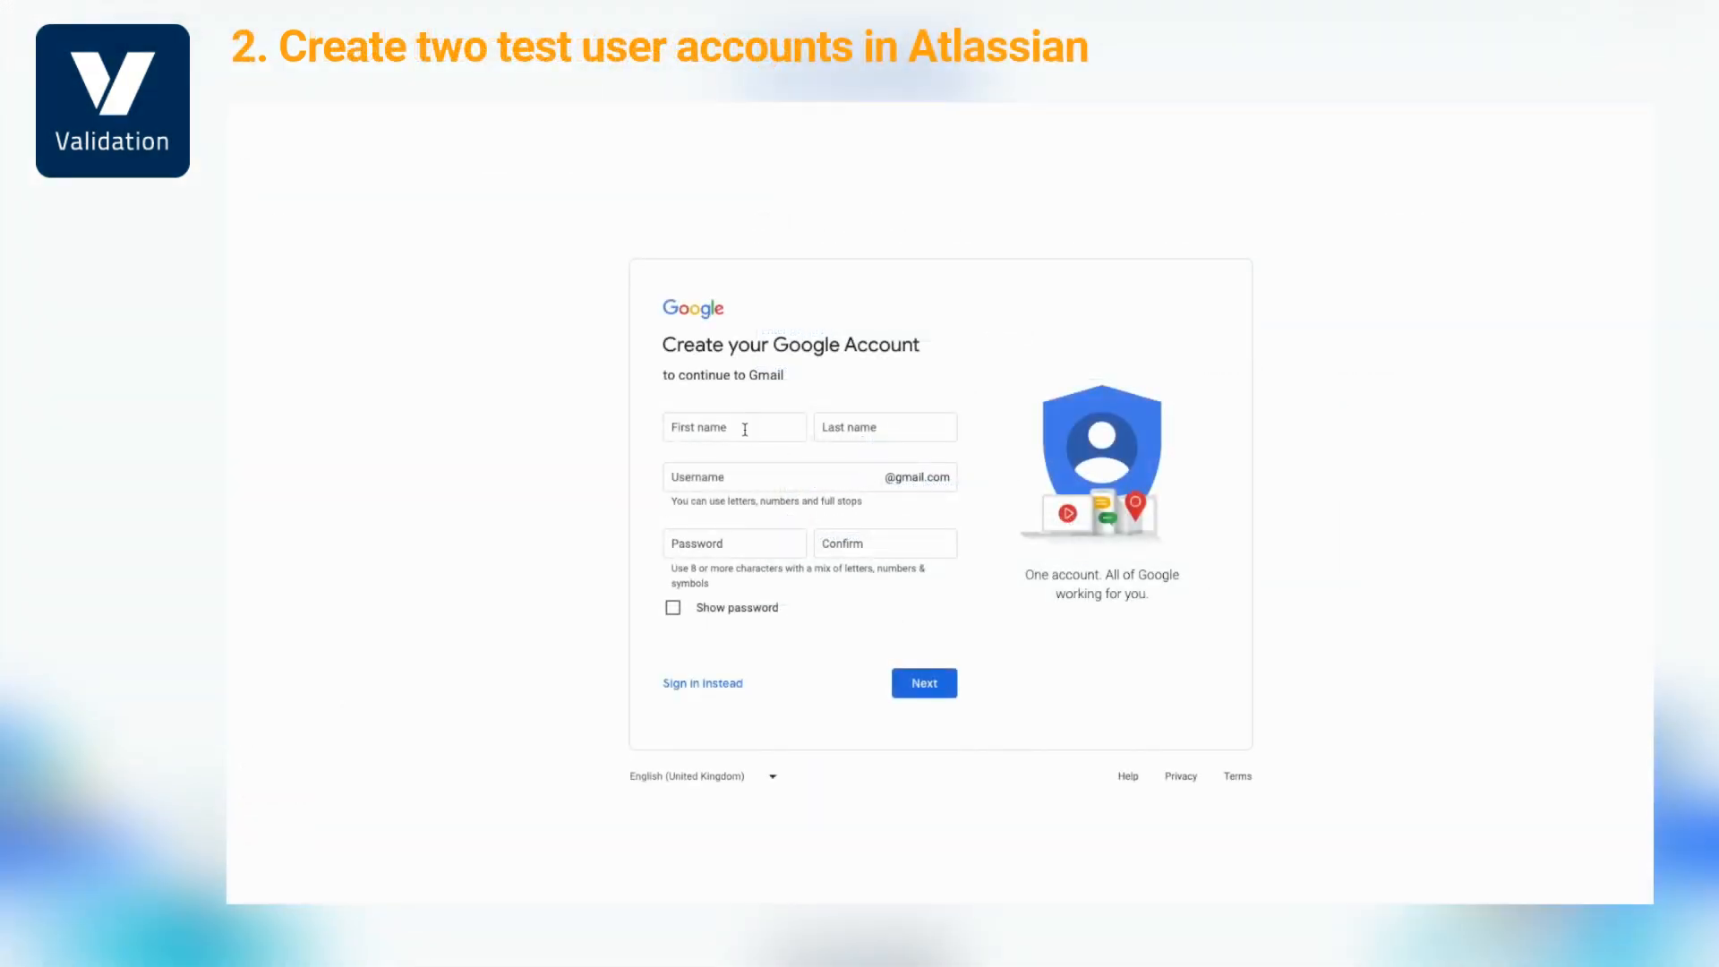
Fill in the test account's first name, last name and username, then enter its Gmail address
left_click(739, 429)
key("Tab")
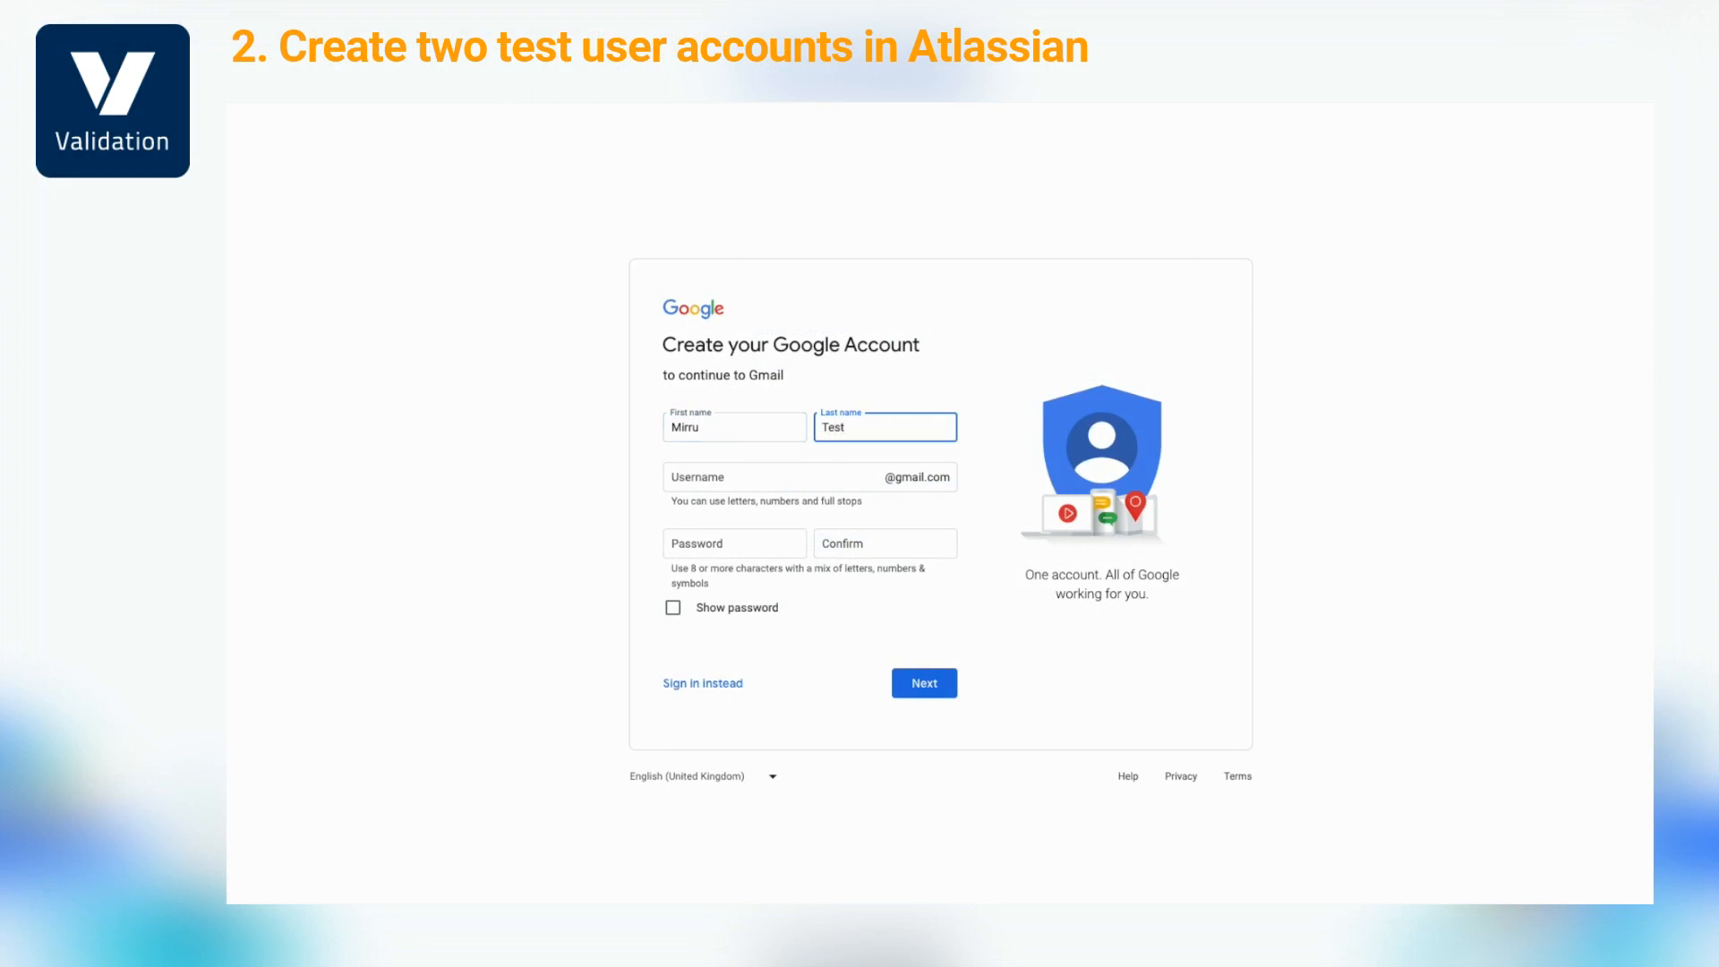
key("Tab")
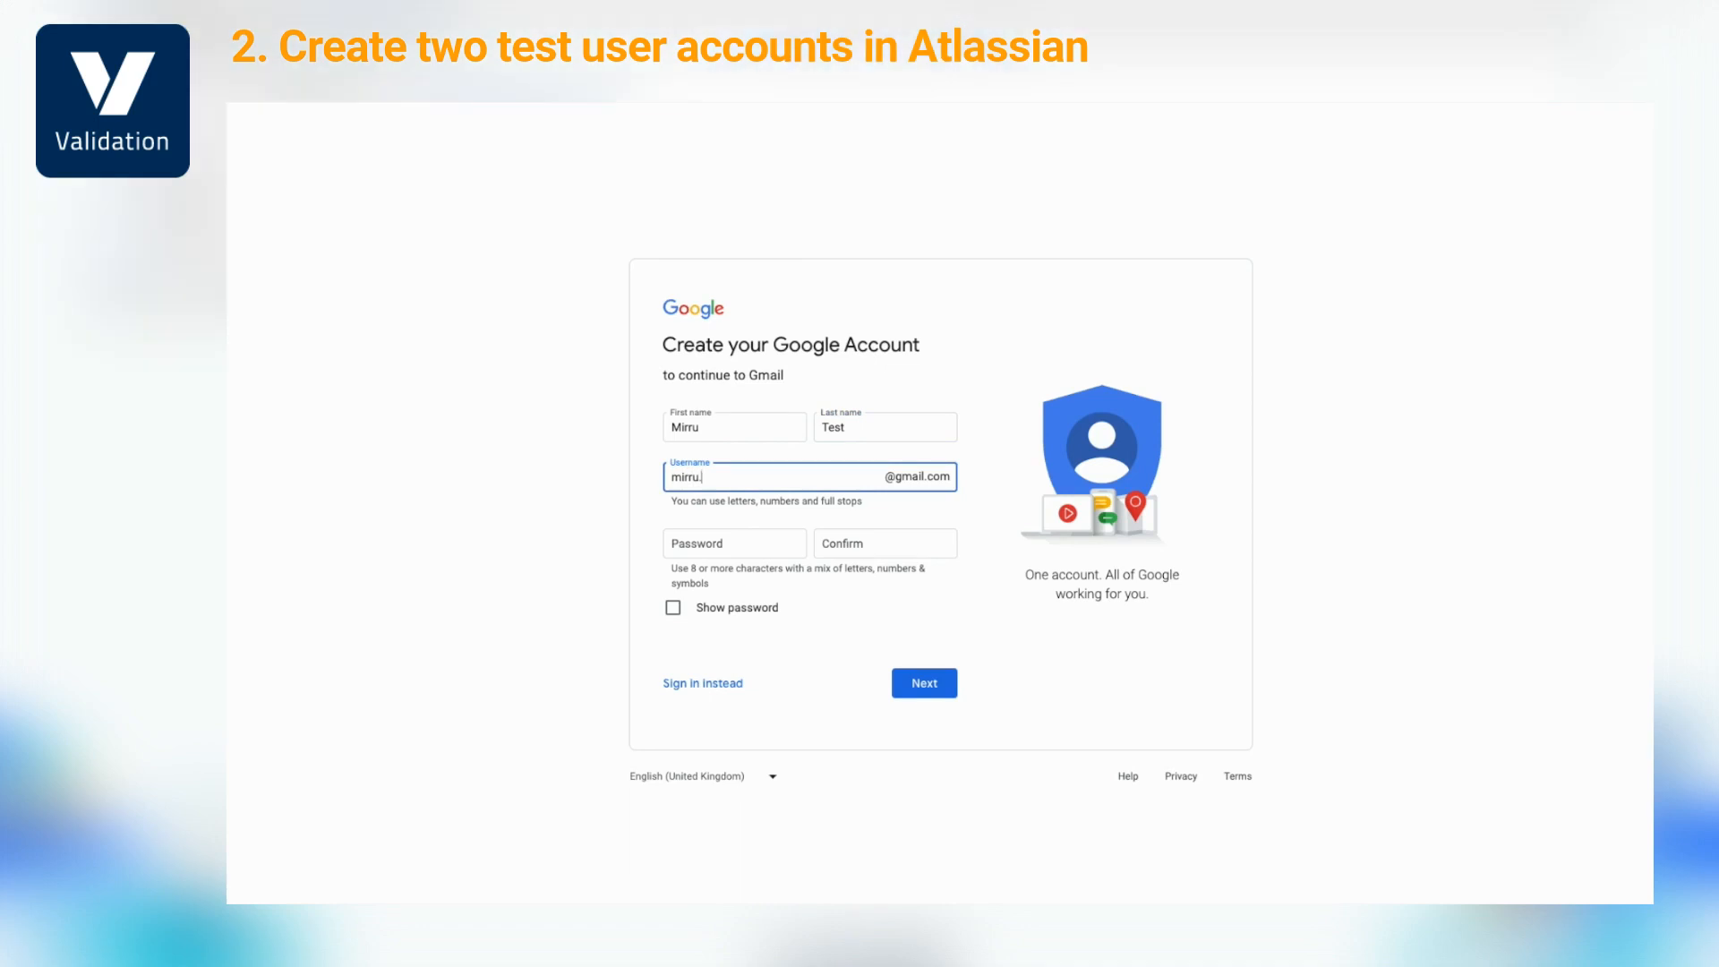
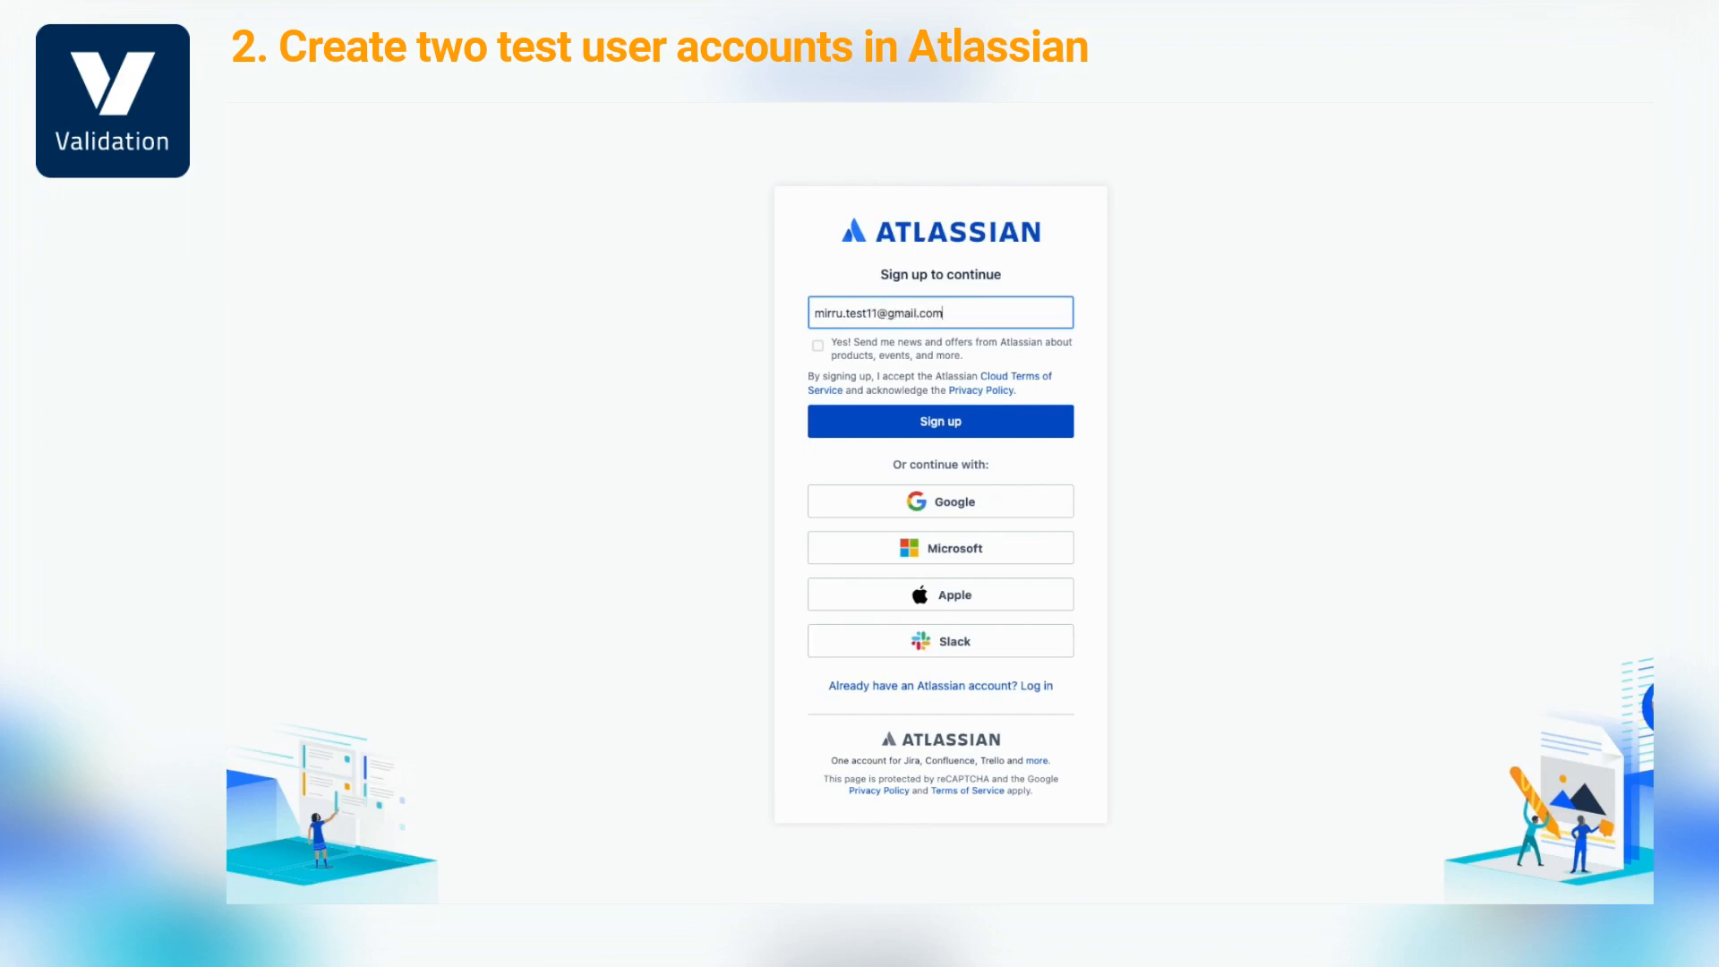
Submit the test Gmail address for Atlassian sign-up and verify it from the e-mail
left_click(966, 421)
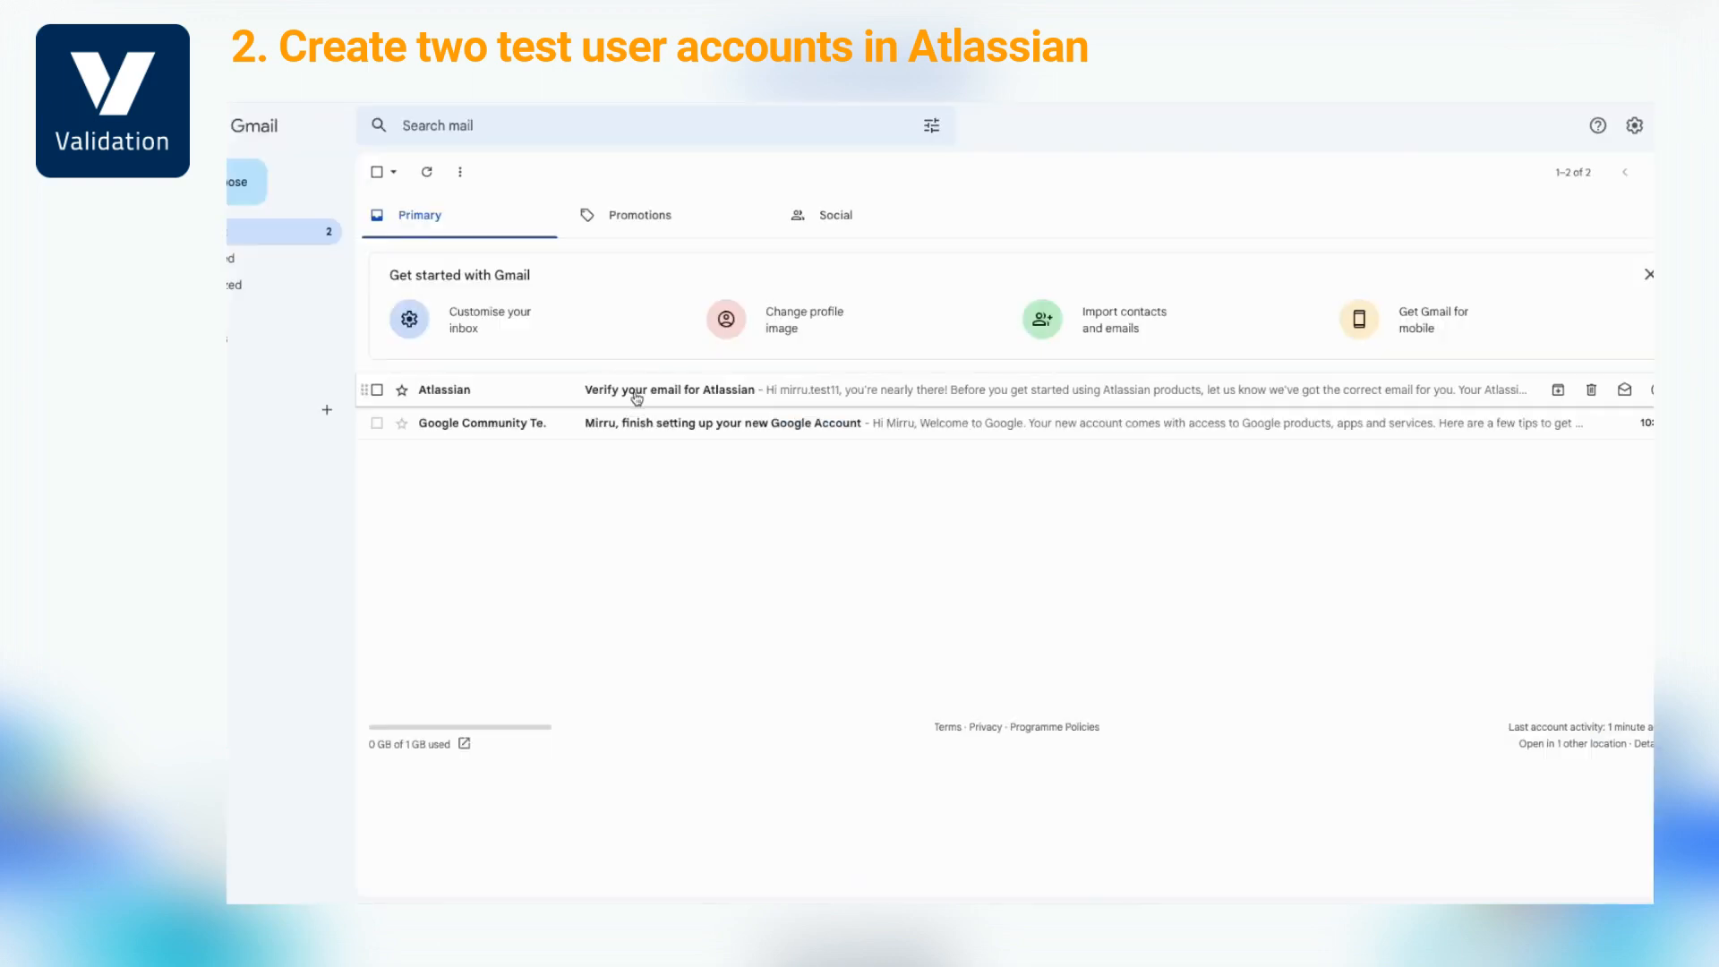
left_click(636, 397)
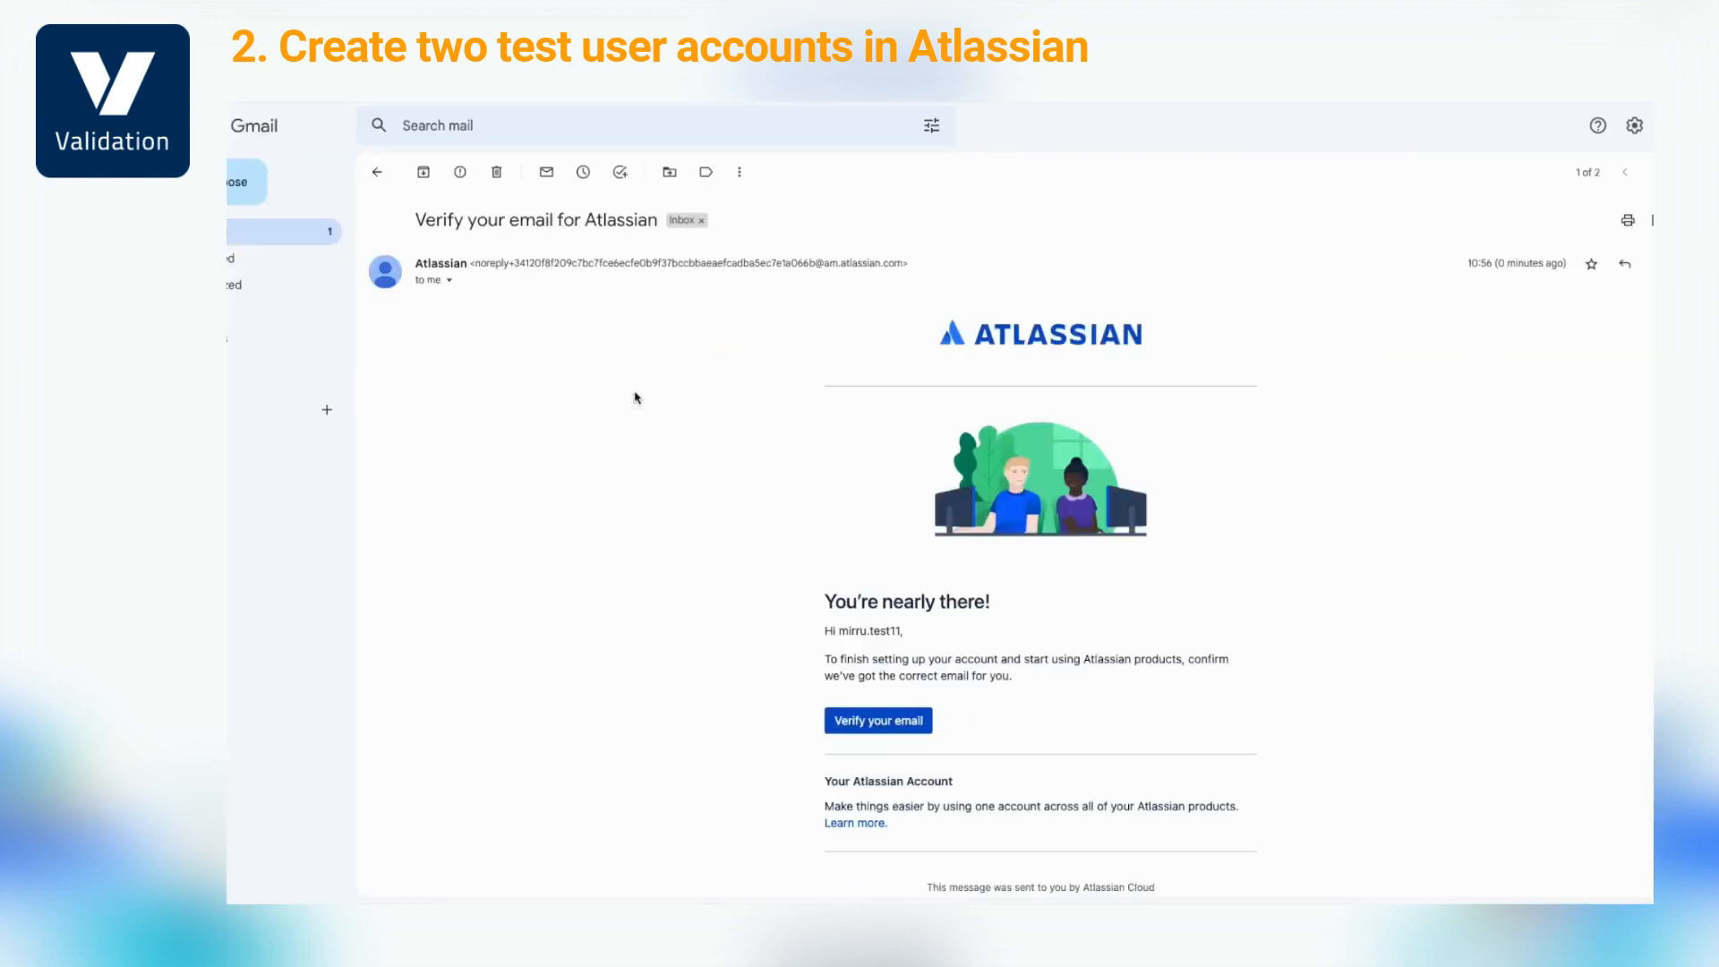
left_click(851, 714)
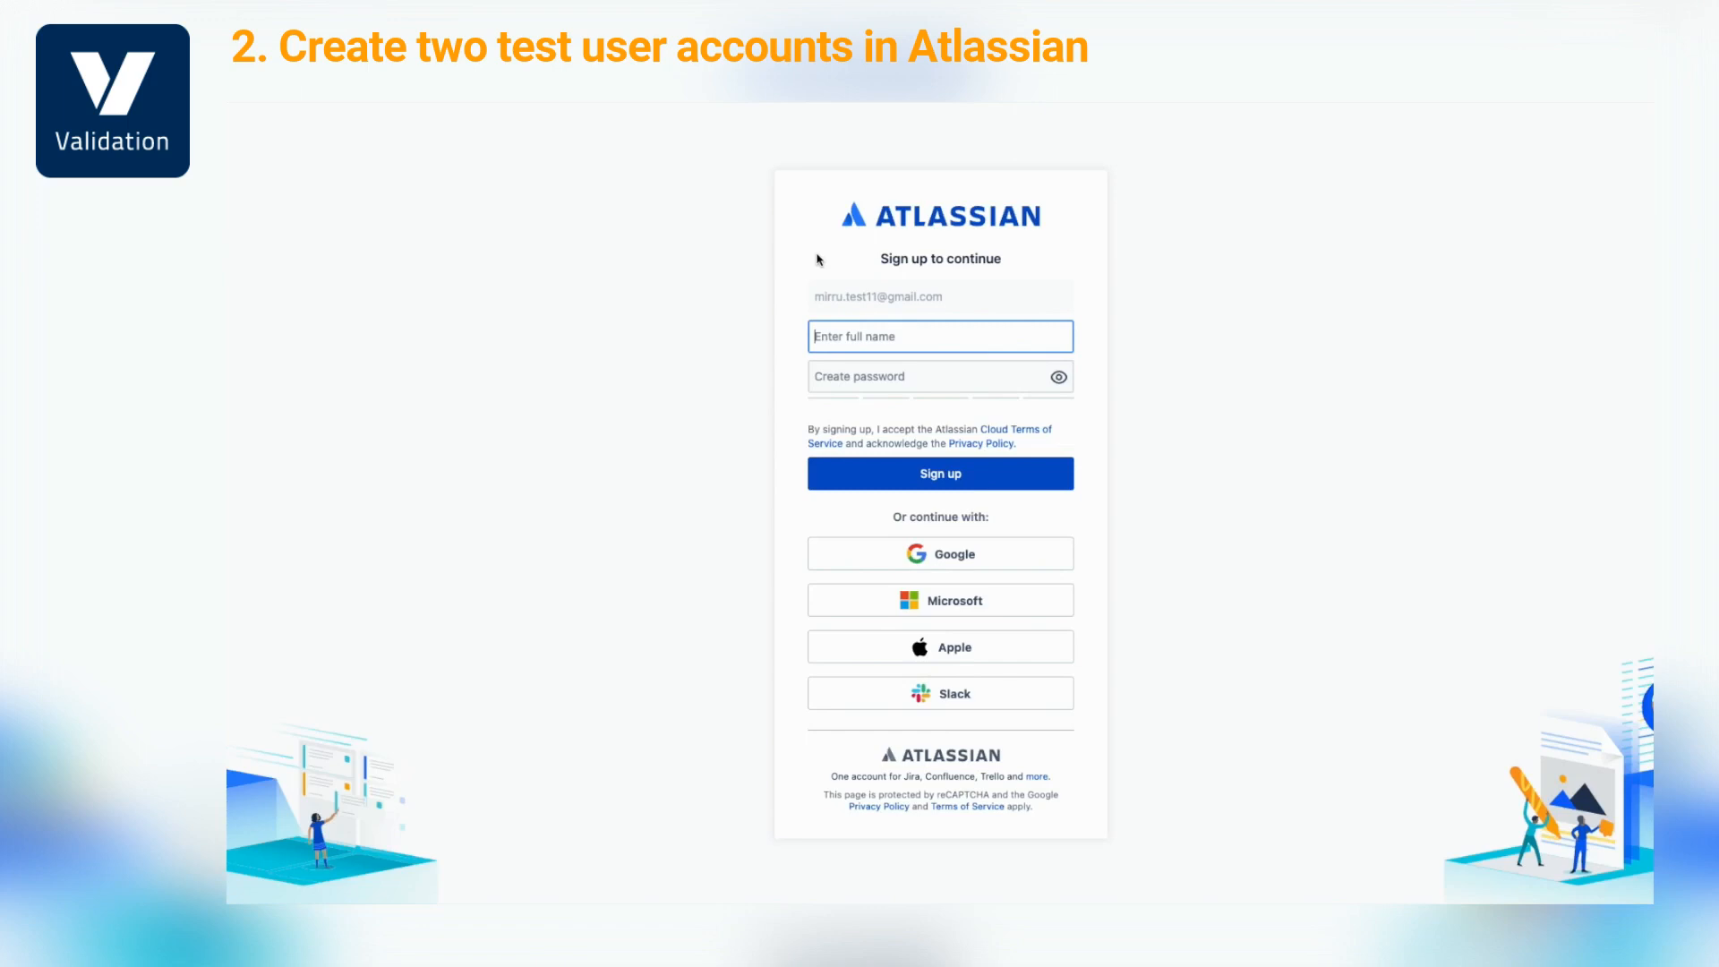
Complete the Atlassian account with the user's full name and a password
type("Mirell")
key("Tab")
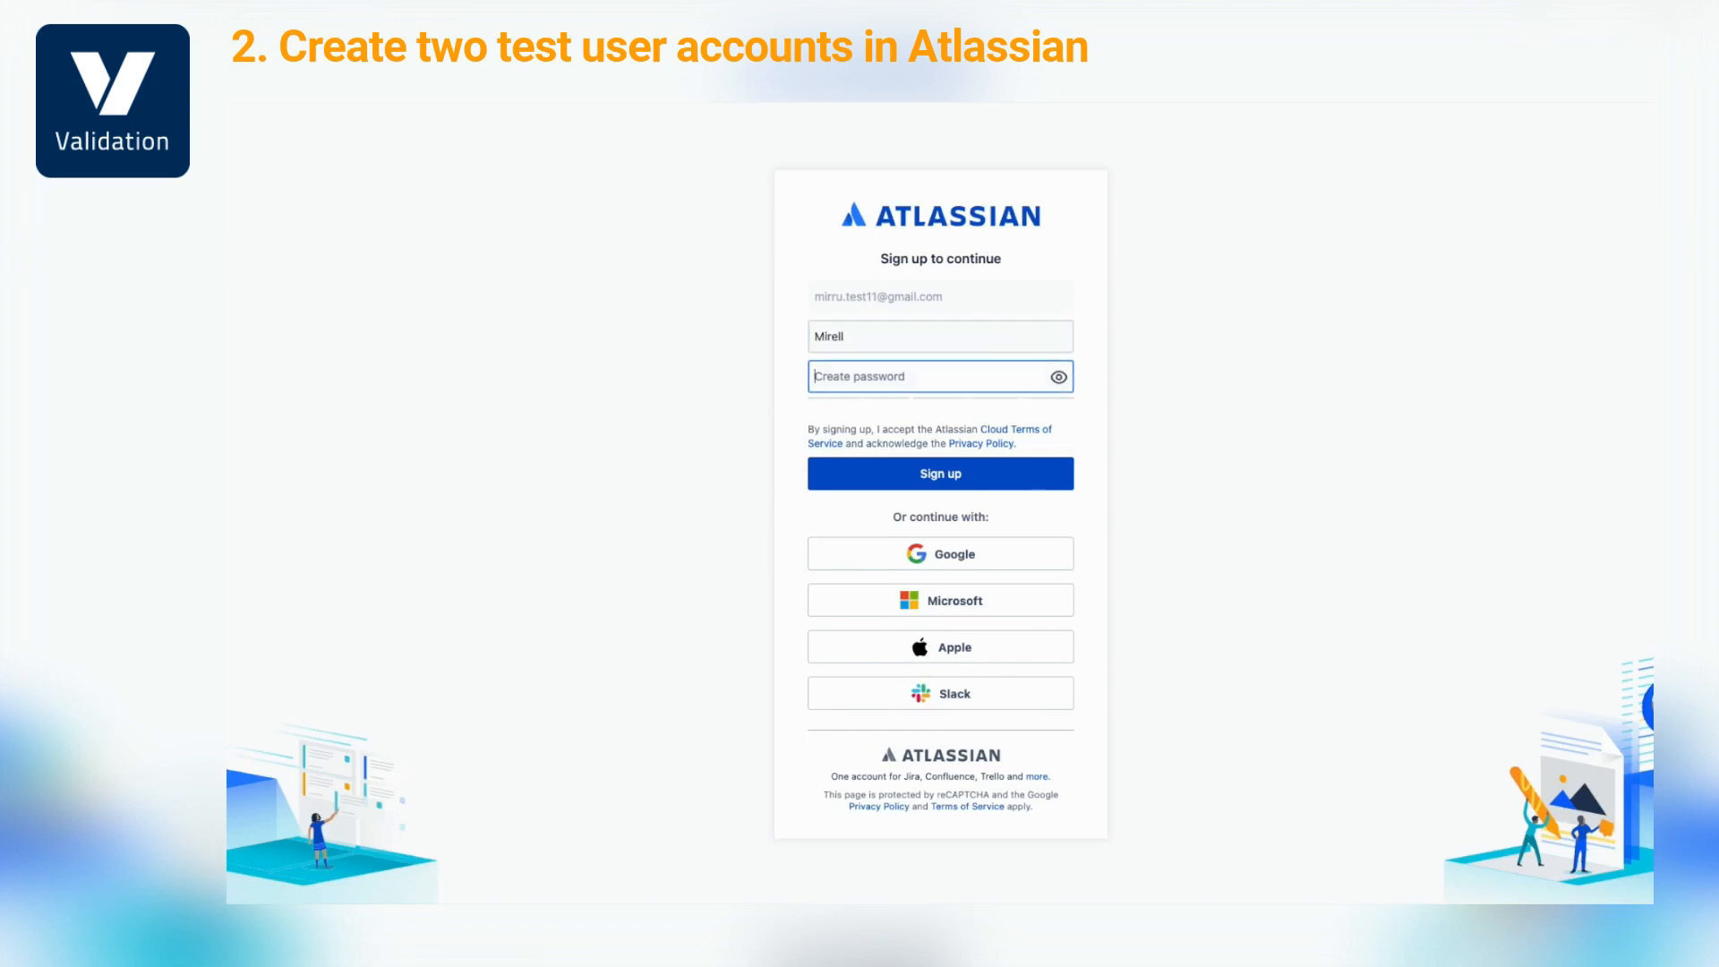
type("M•••••••••••")
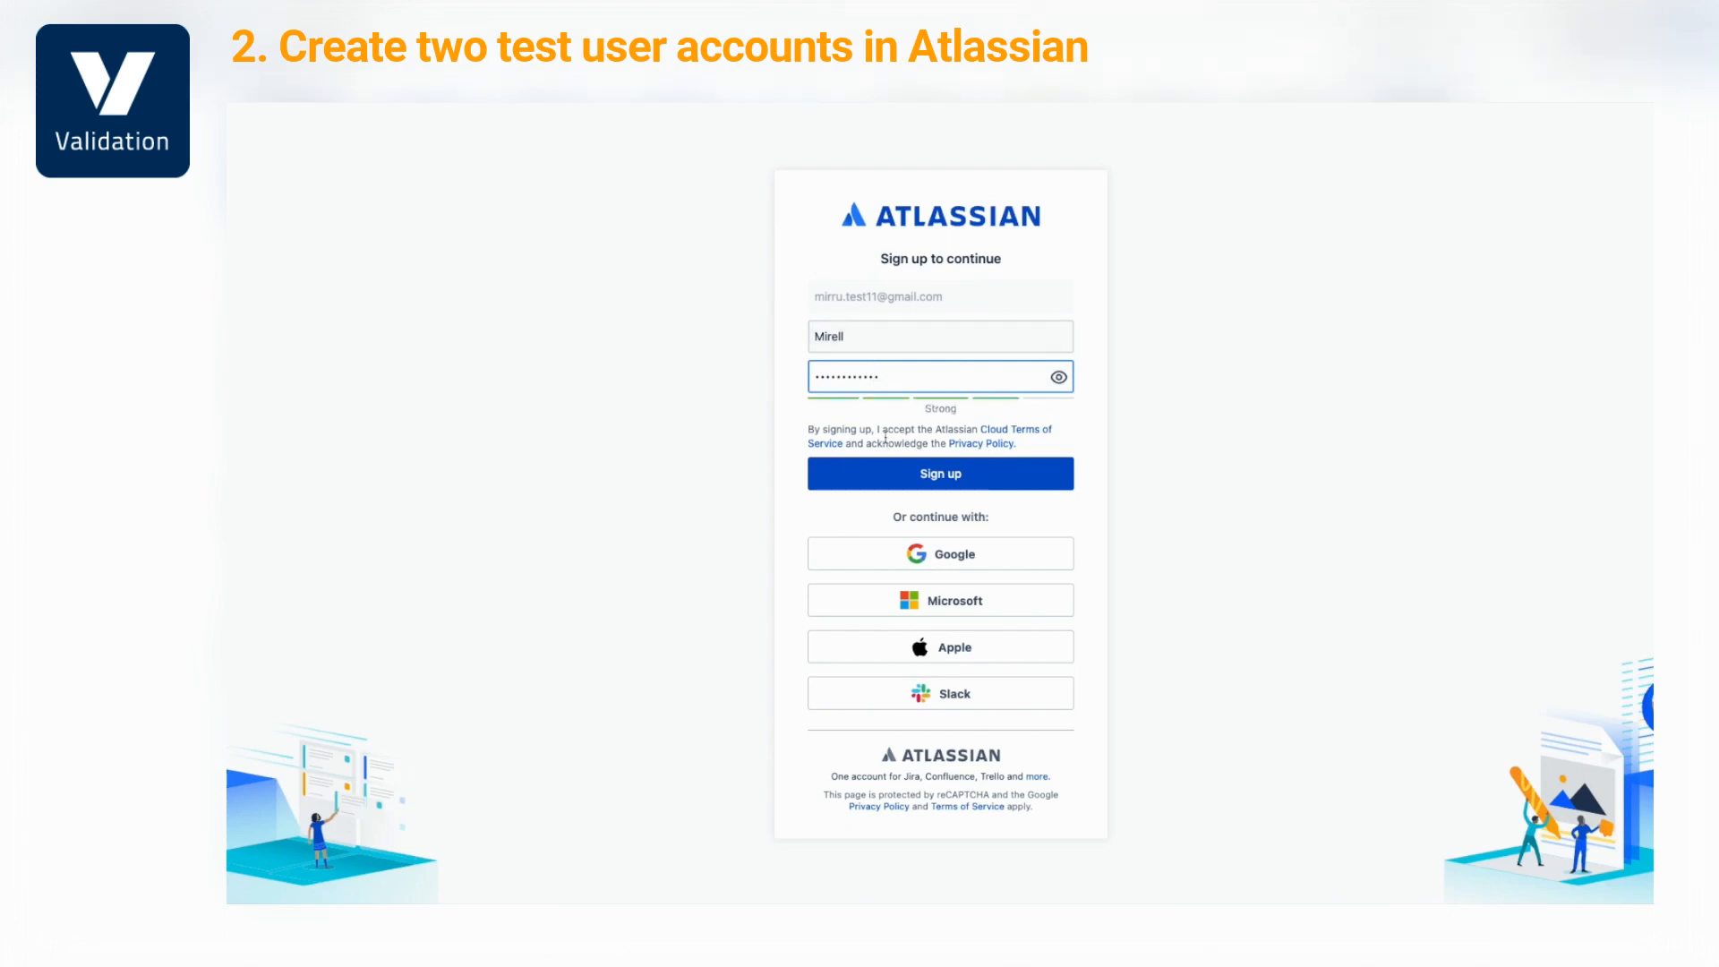
left_click(895, 475)
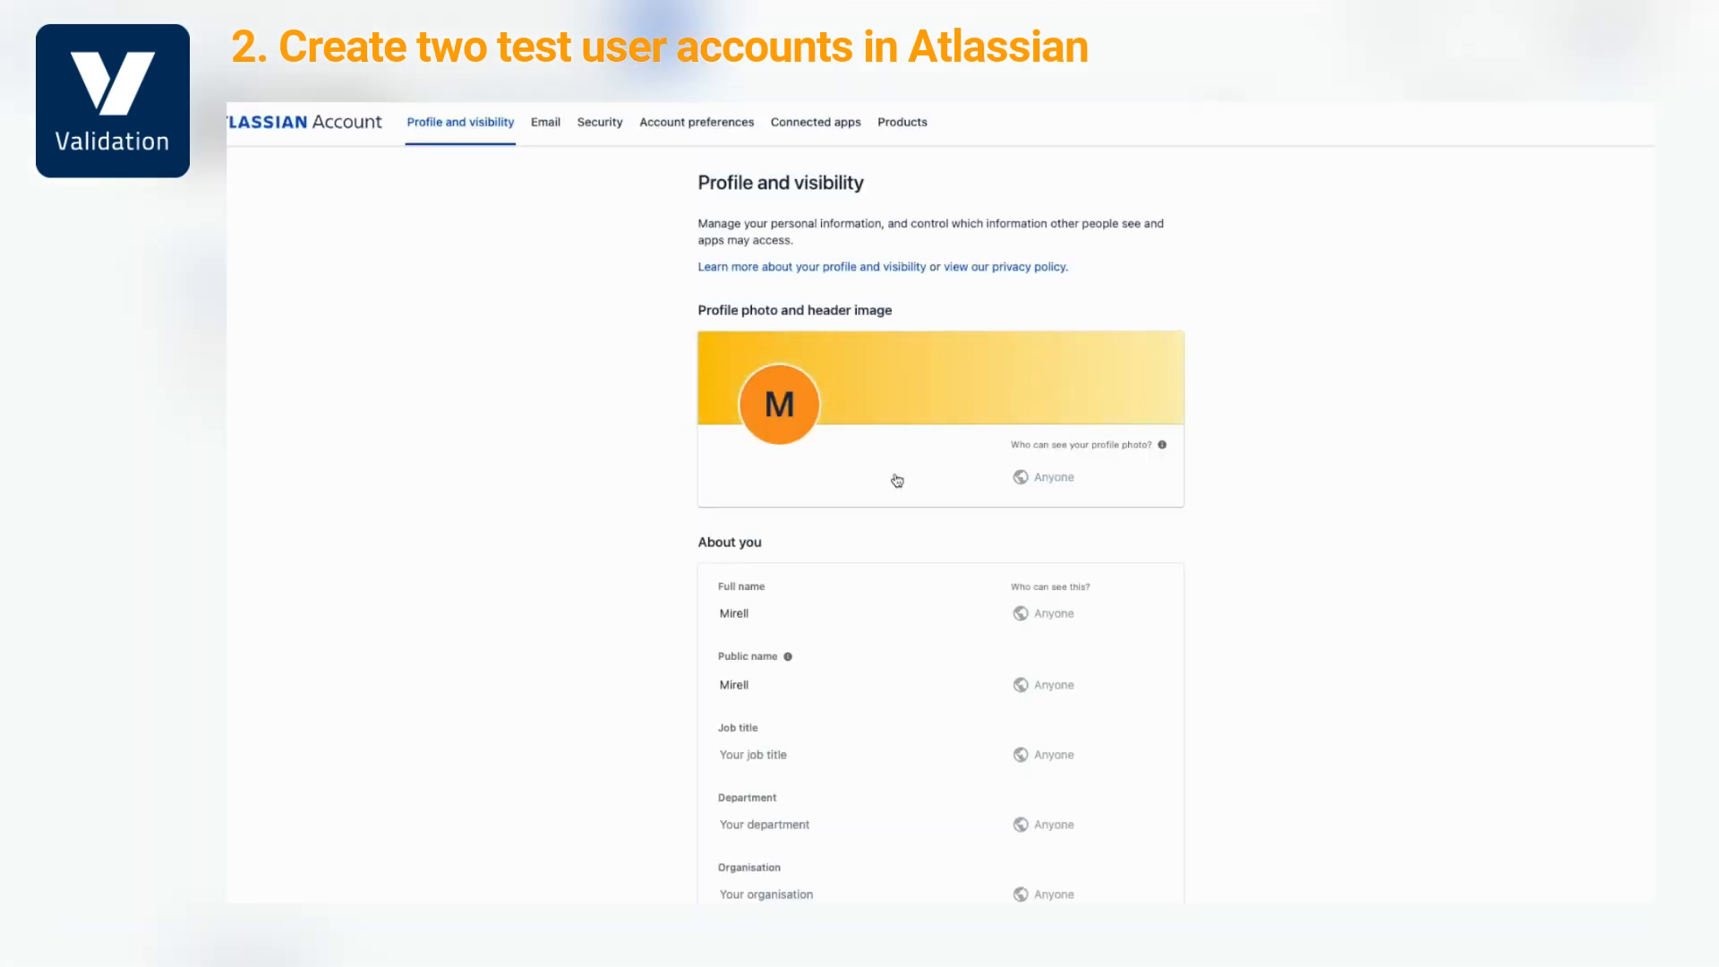
Set the account's e-mail address visibility to Anyone
scroll(1512, 536, "down", 5)
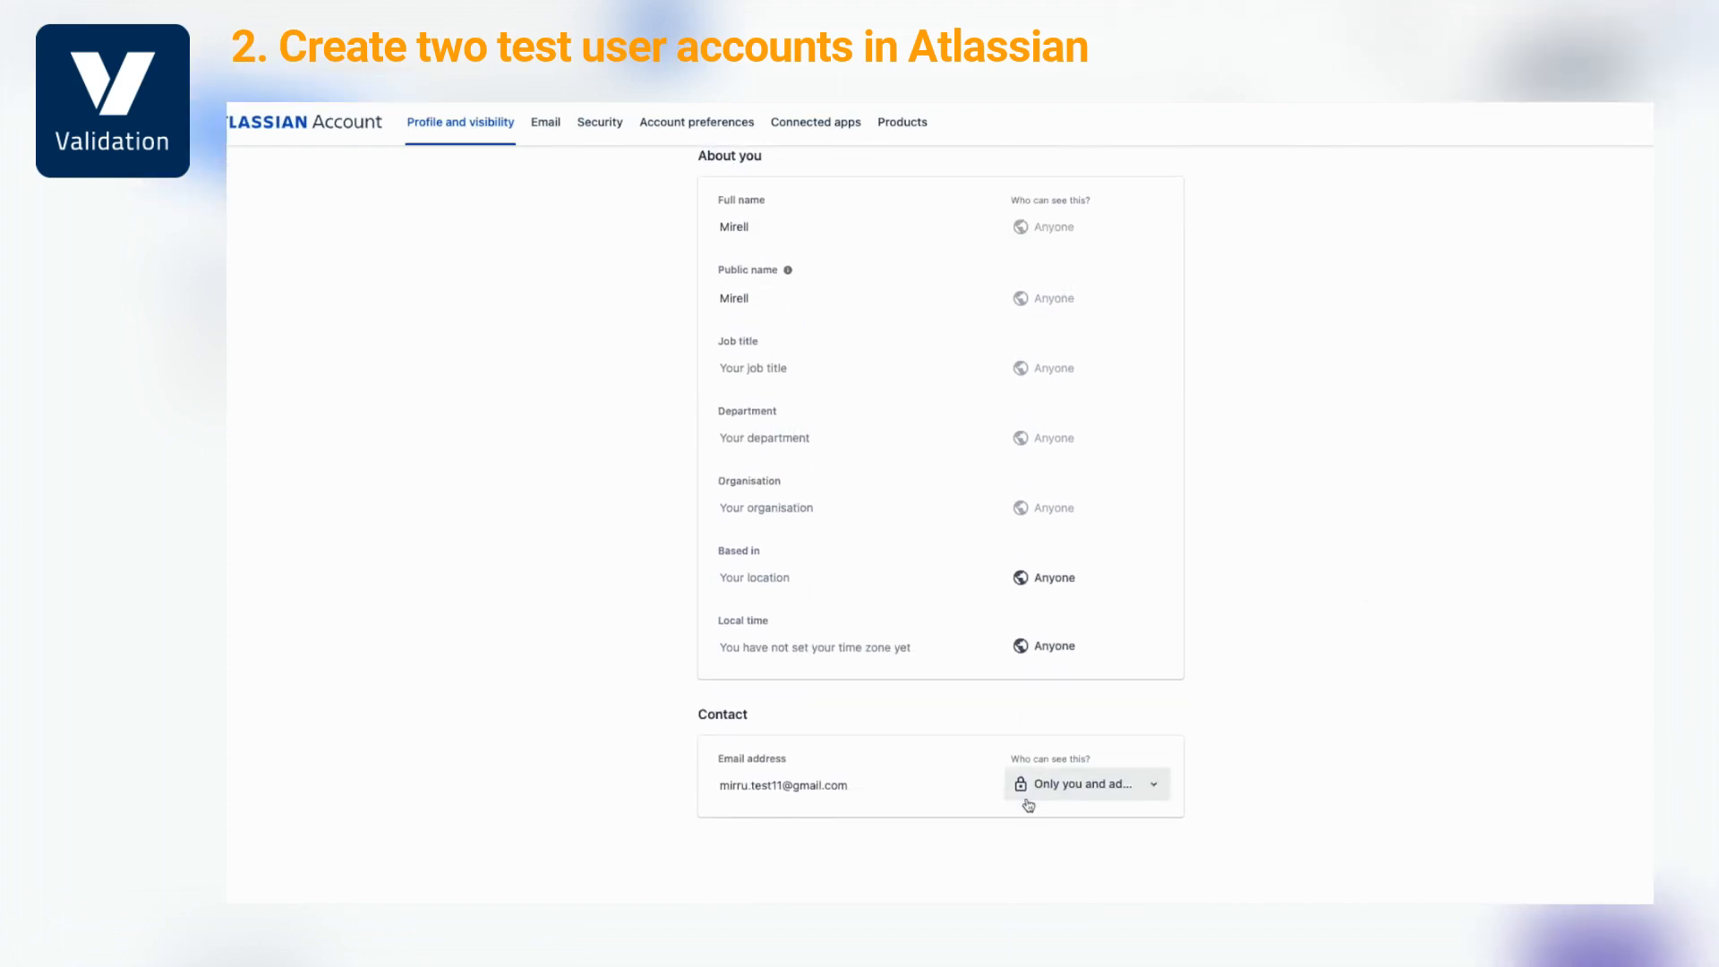
left_click(1036, 785)
left_click(1056, 653)
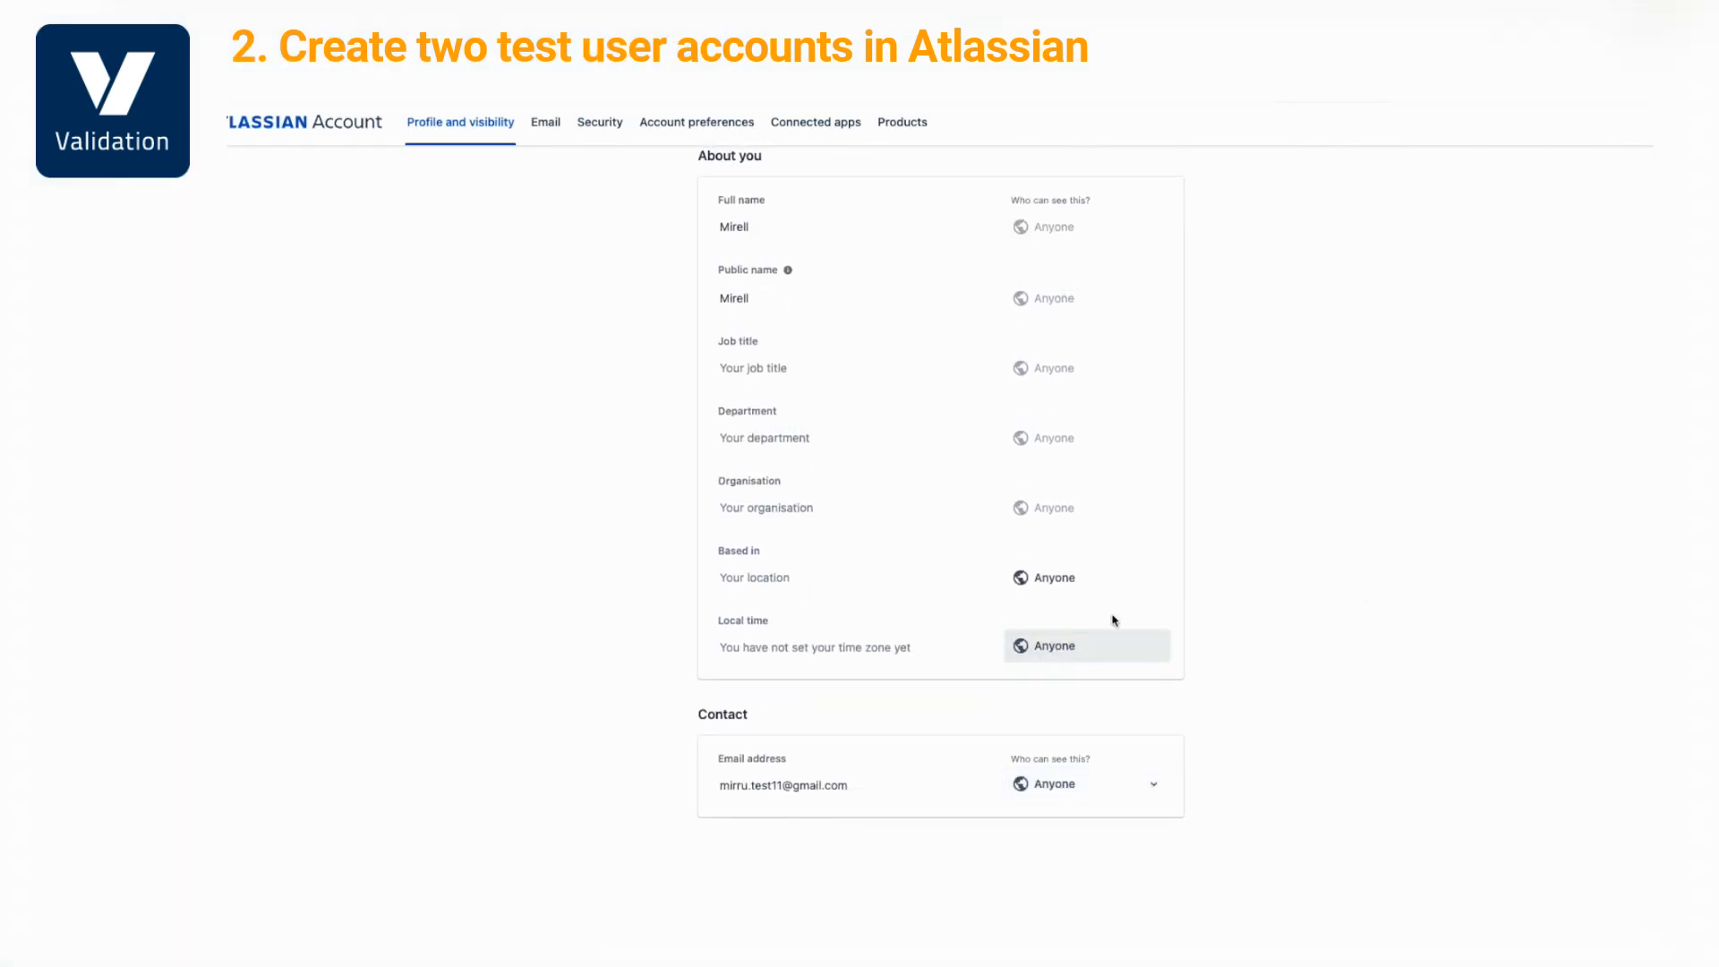
Review the Security tab, two-step verification and Account preferences
scroll(1435, 537, "up", 5)
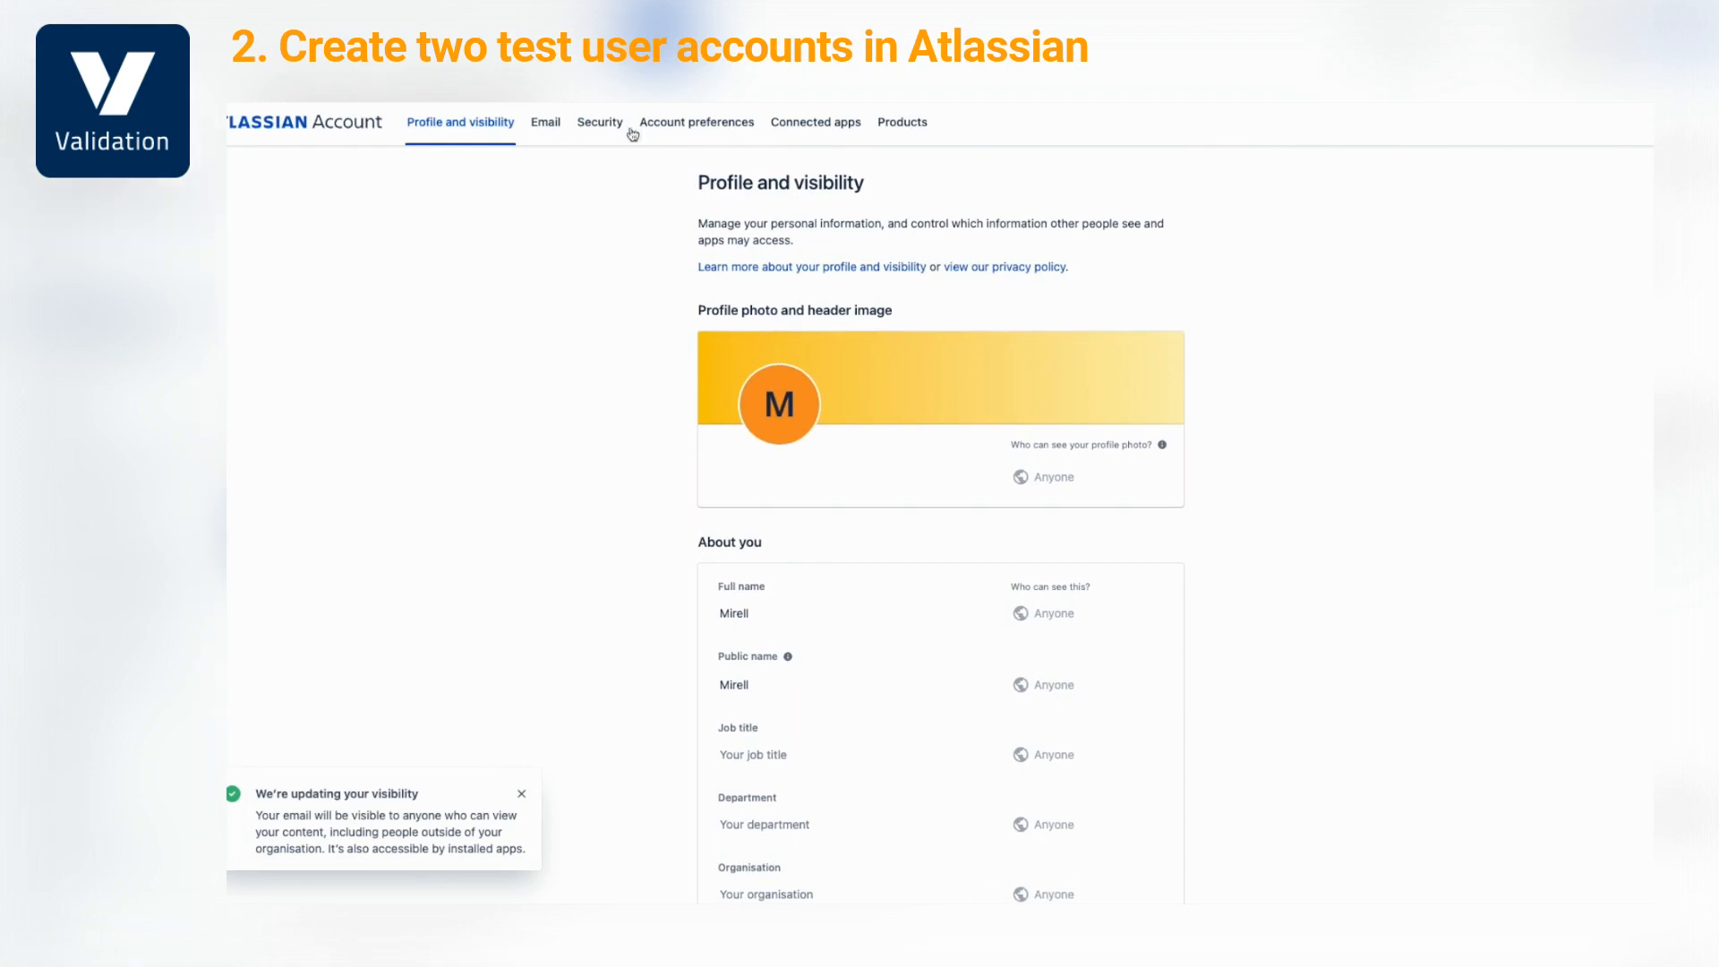
left_click(599, 122)
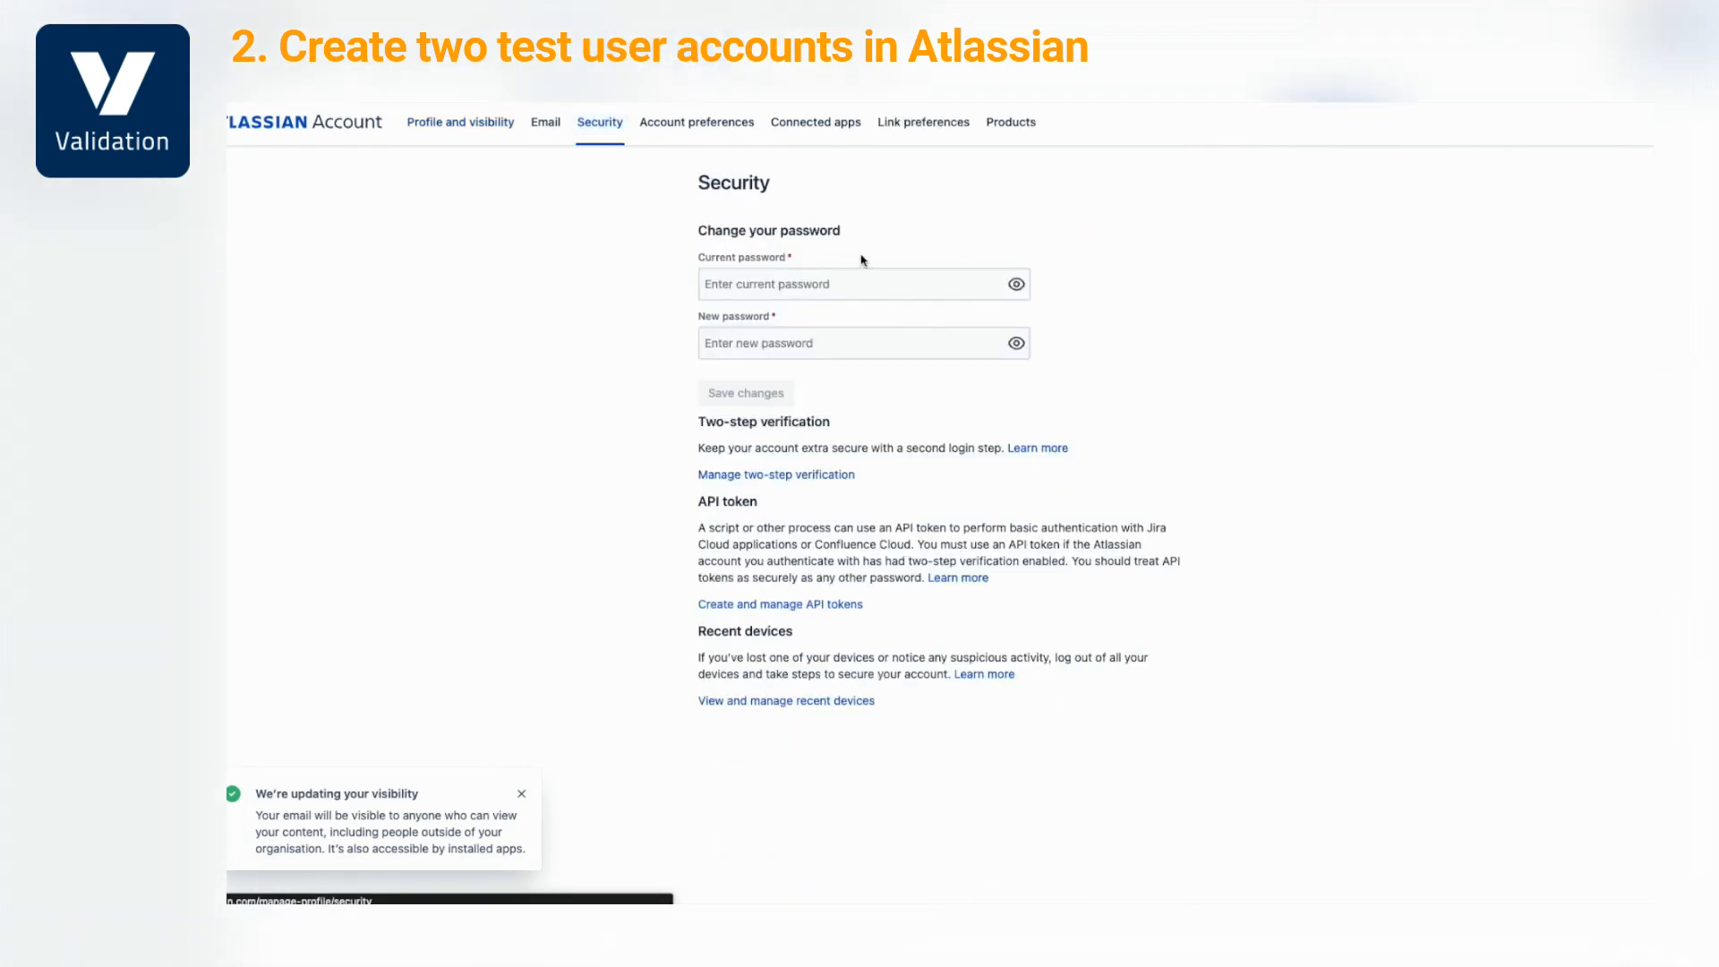
left_click(808, 476)
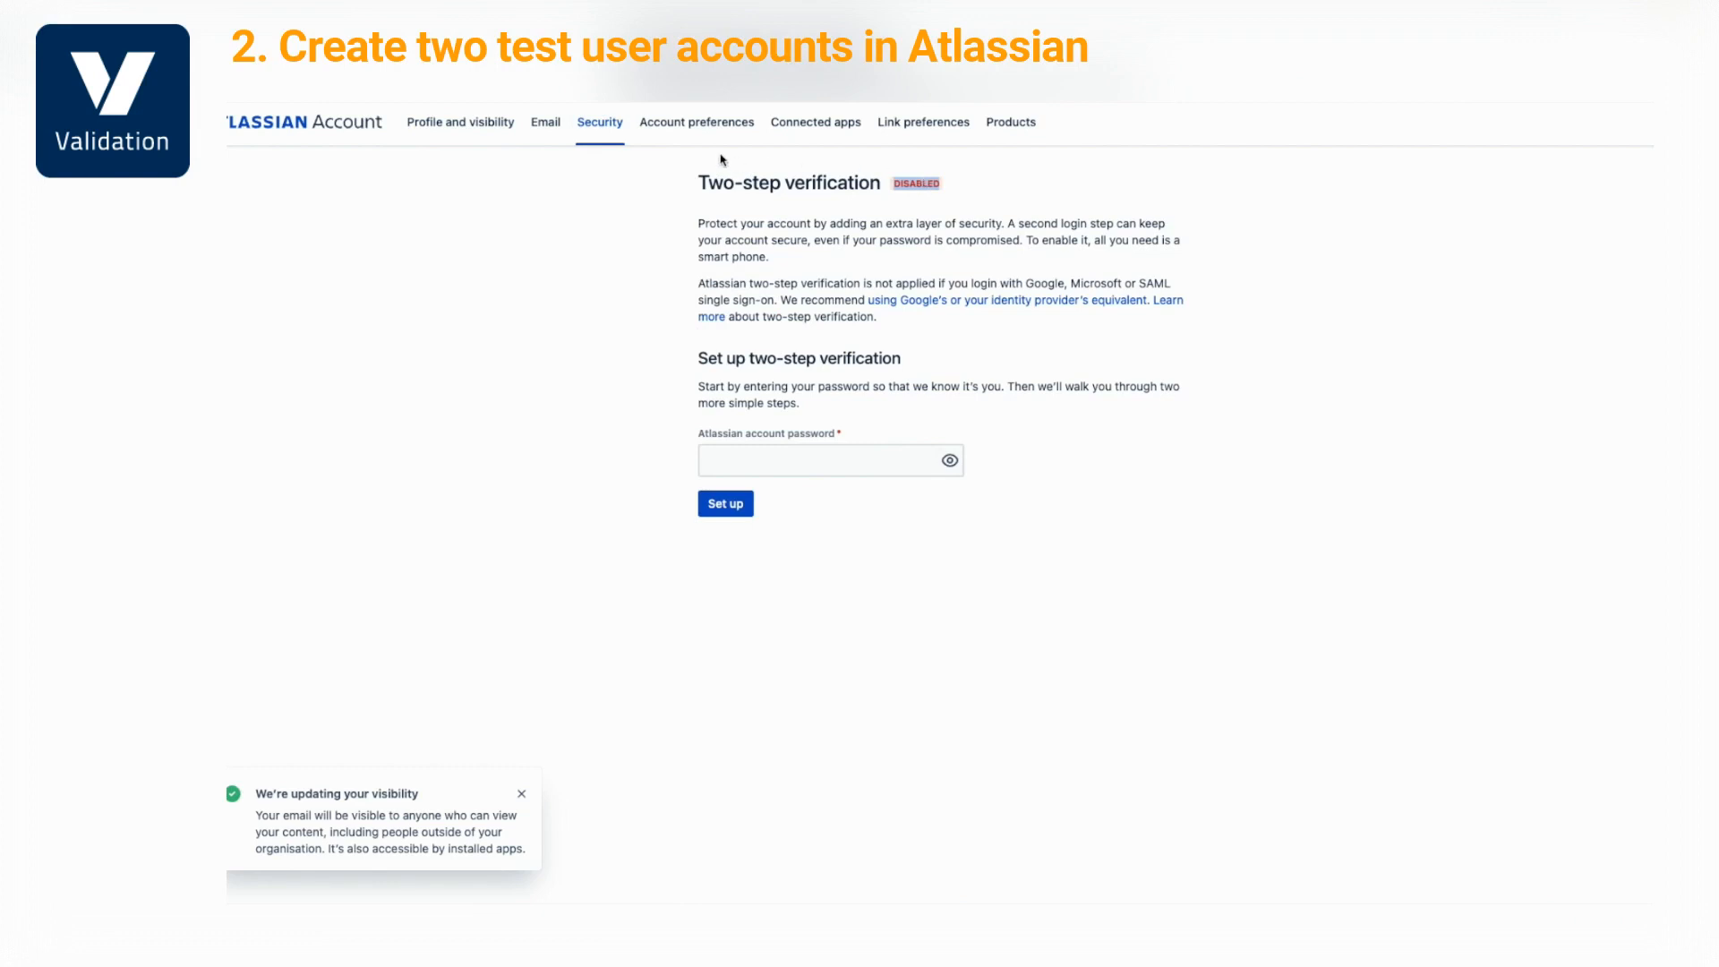
left_click(680, 124)
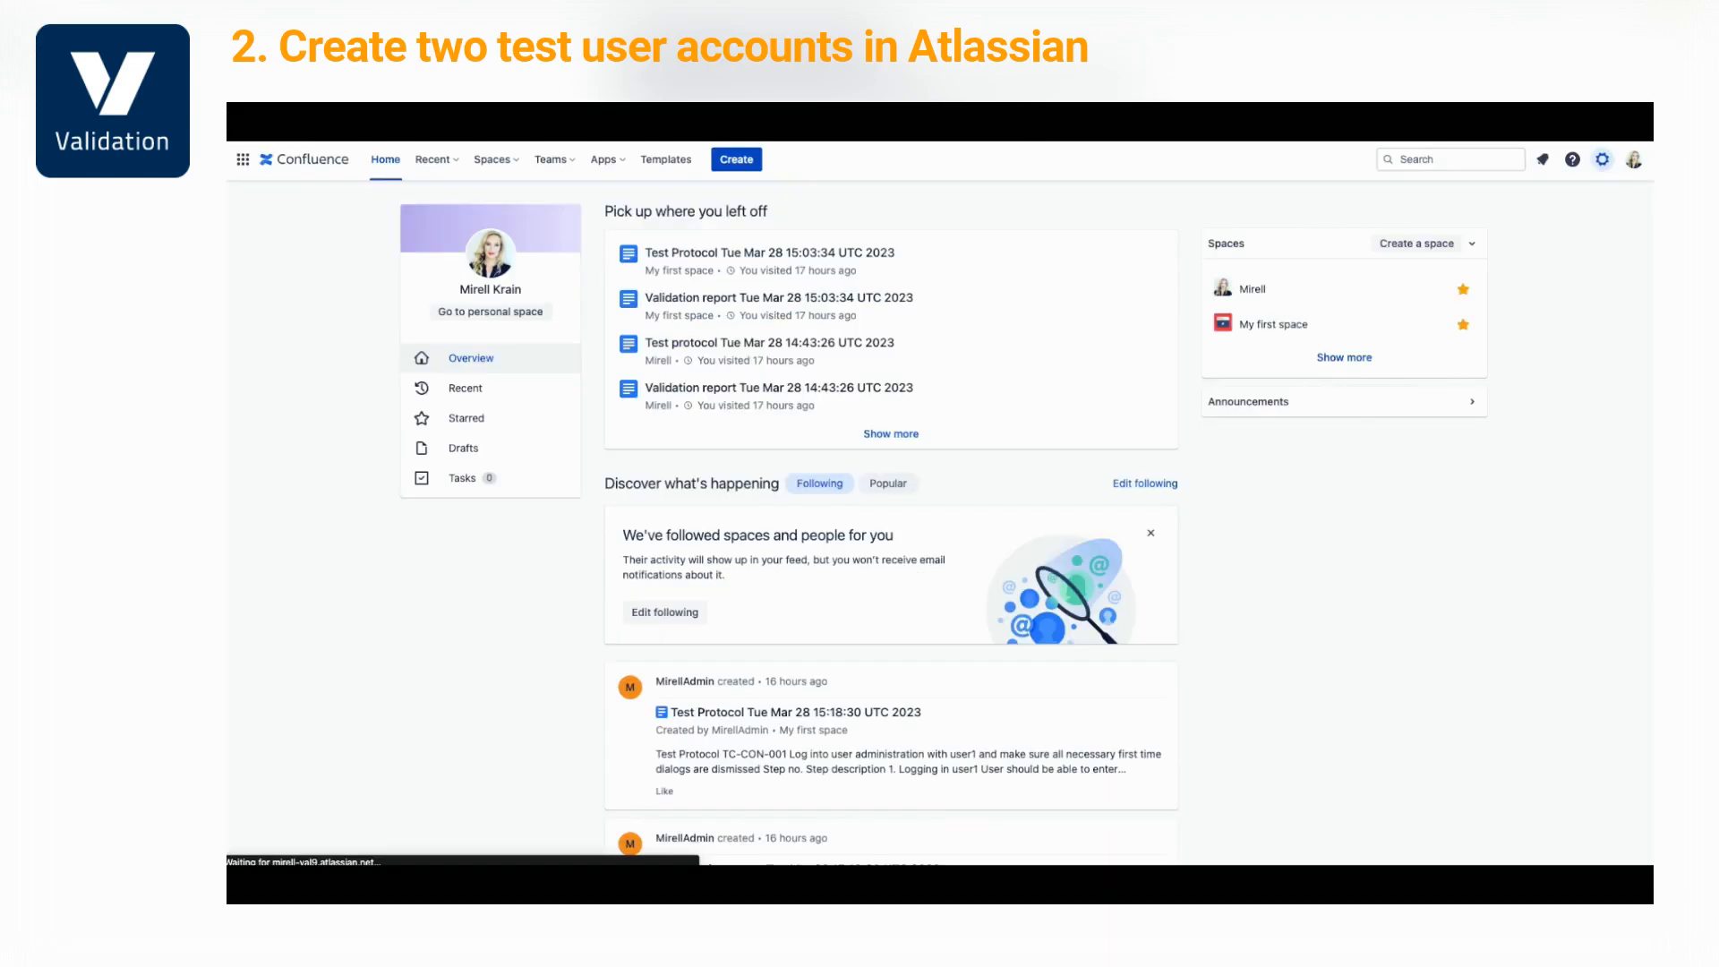
Invite the test user's e-mail with only the User role for Confluence
left_click(308, 284)
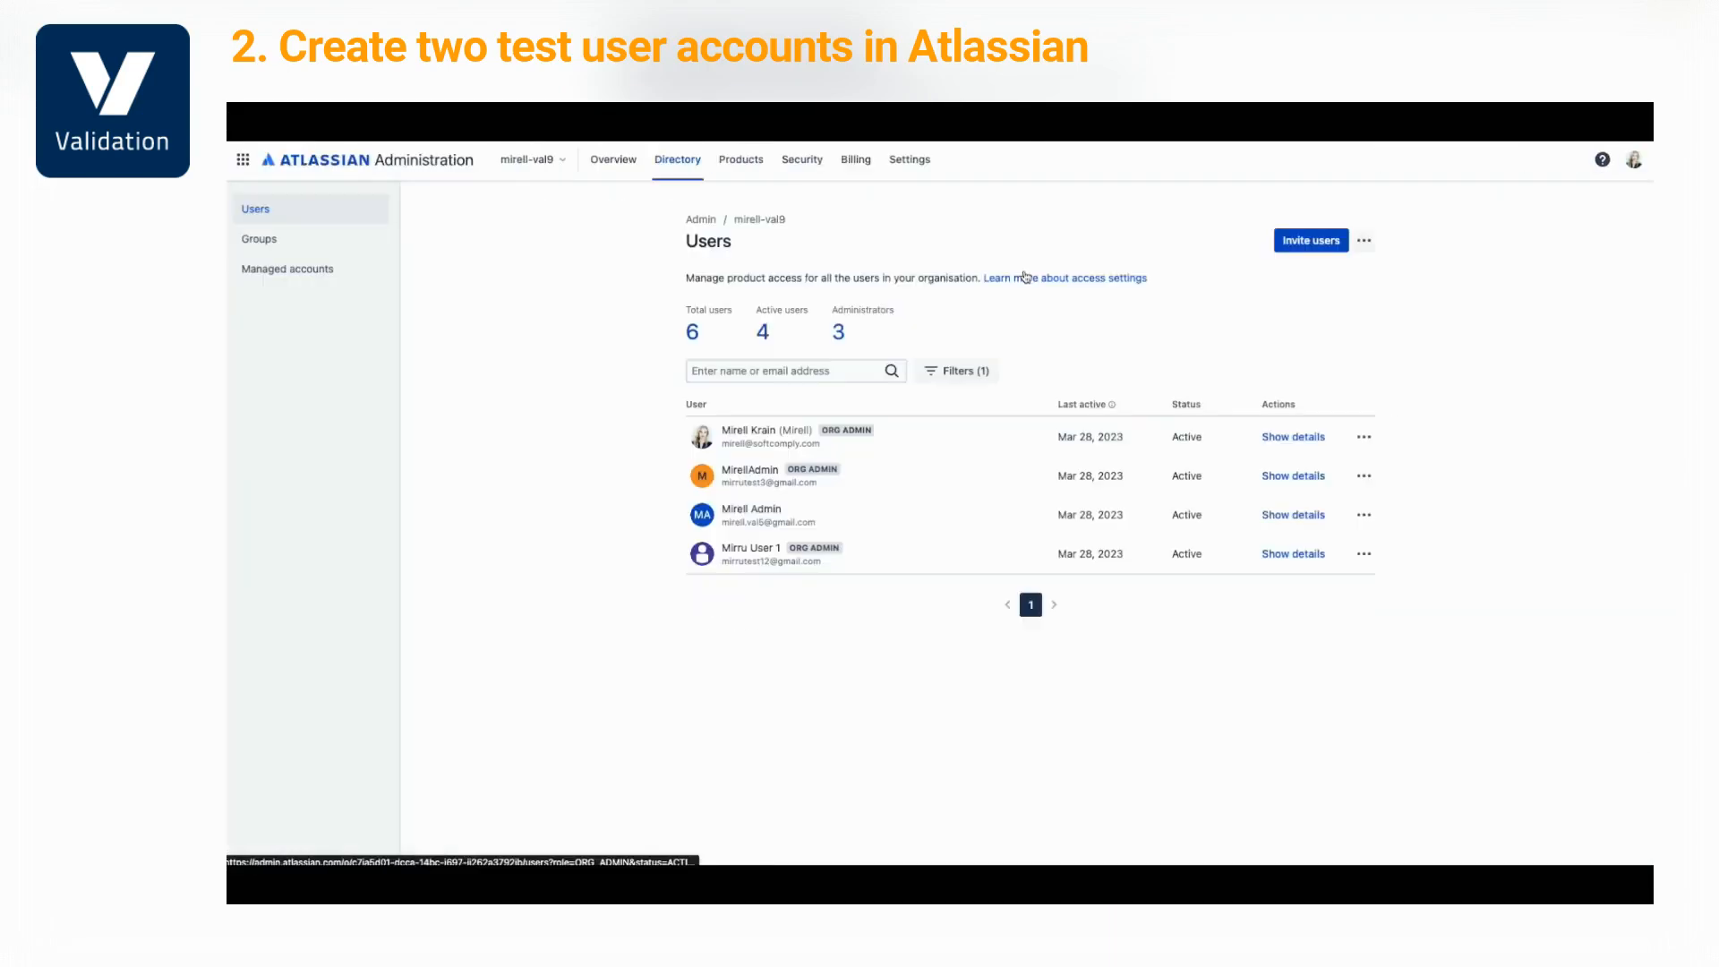
left_click(1308, 242)
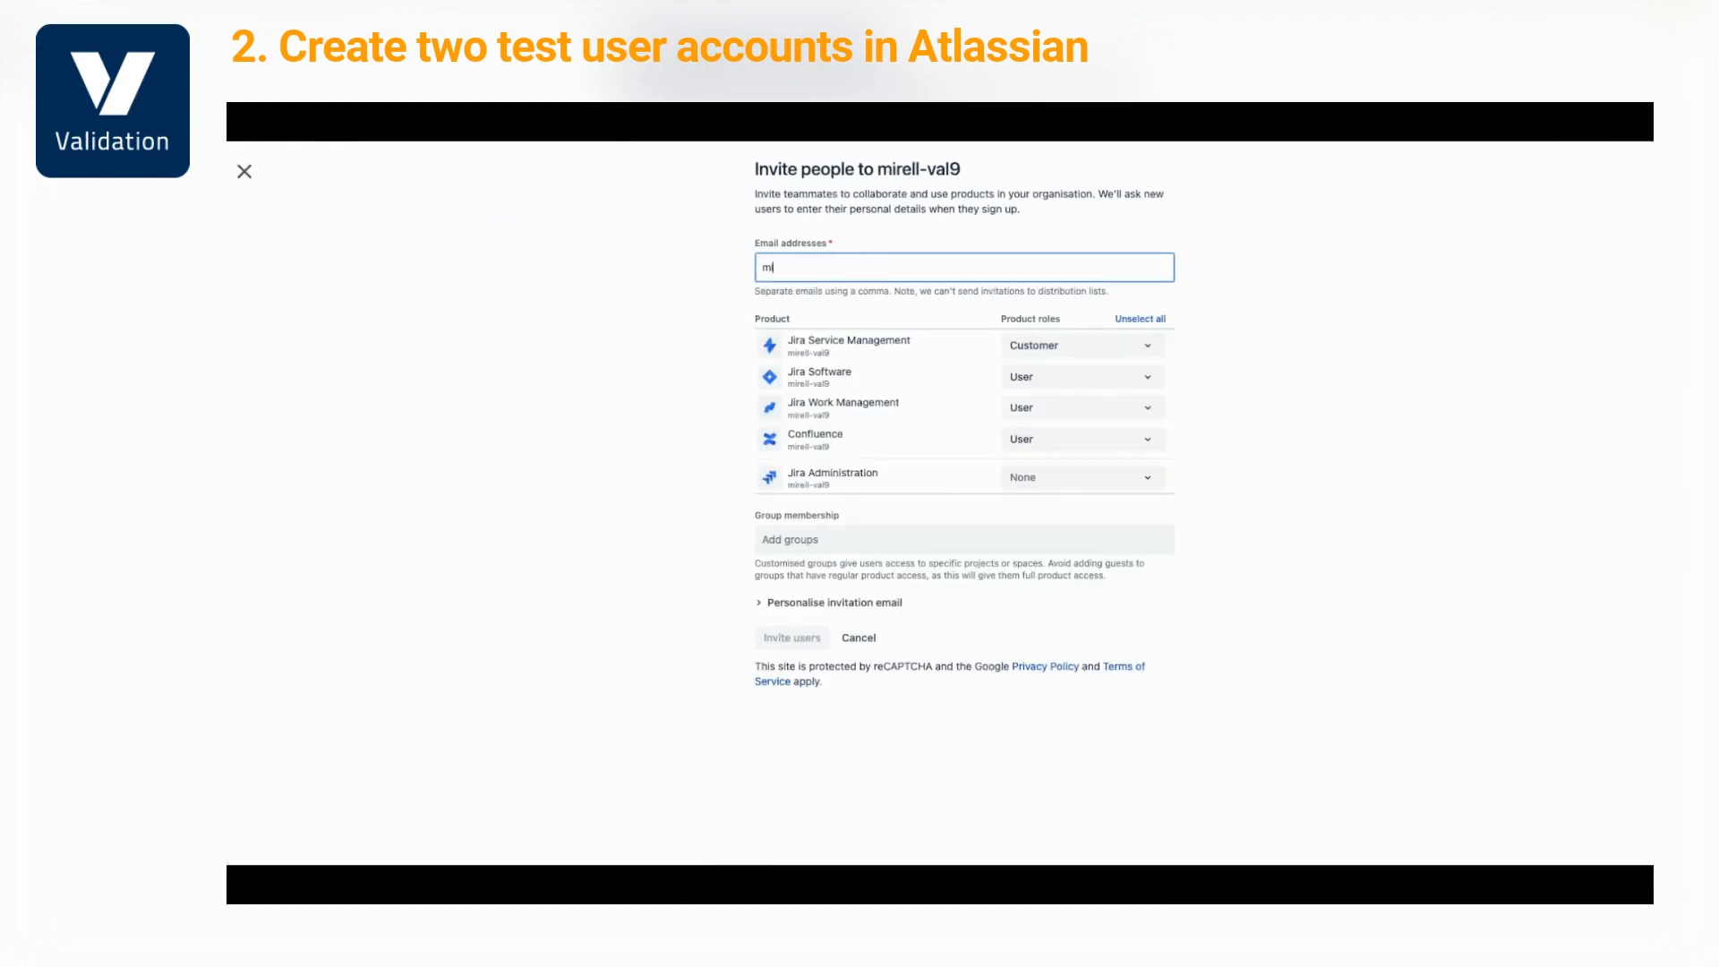
key("Return")
left_click(1160, 320)
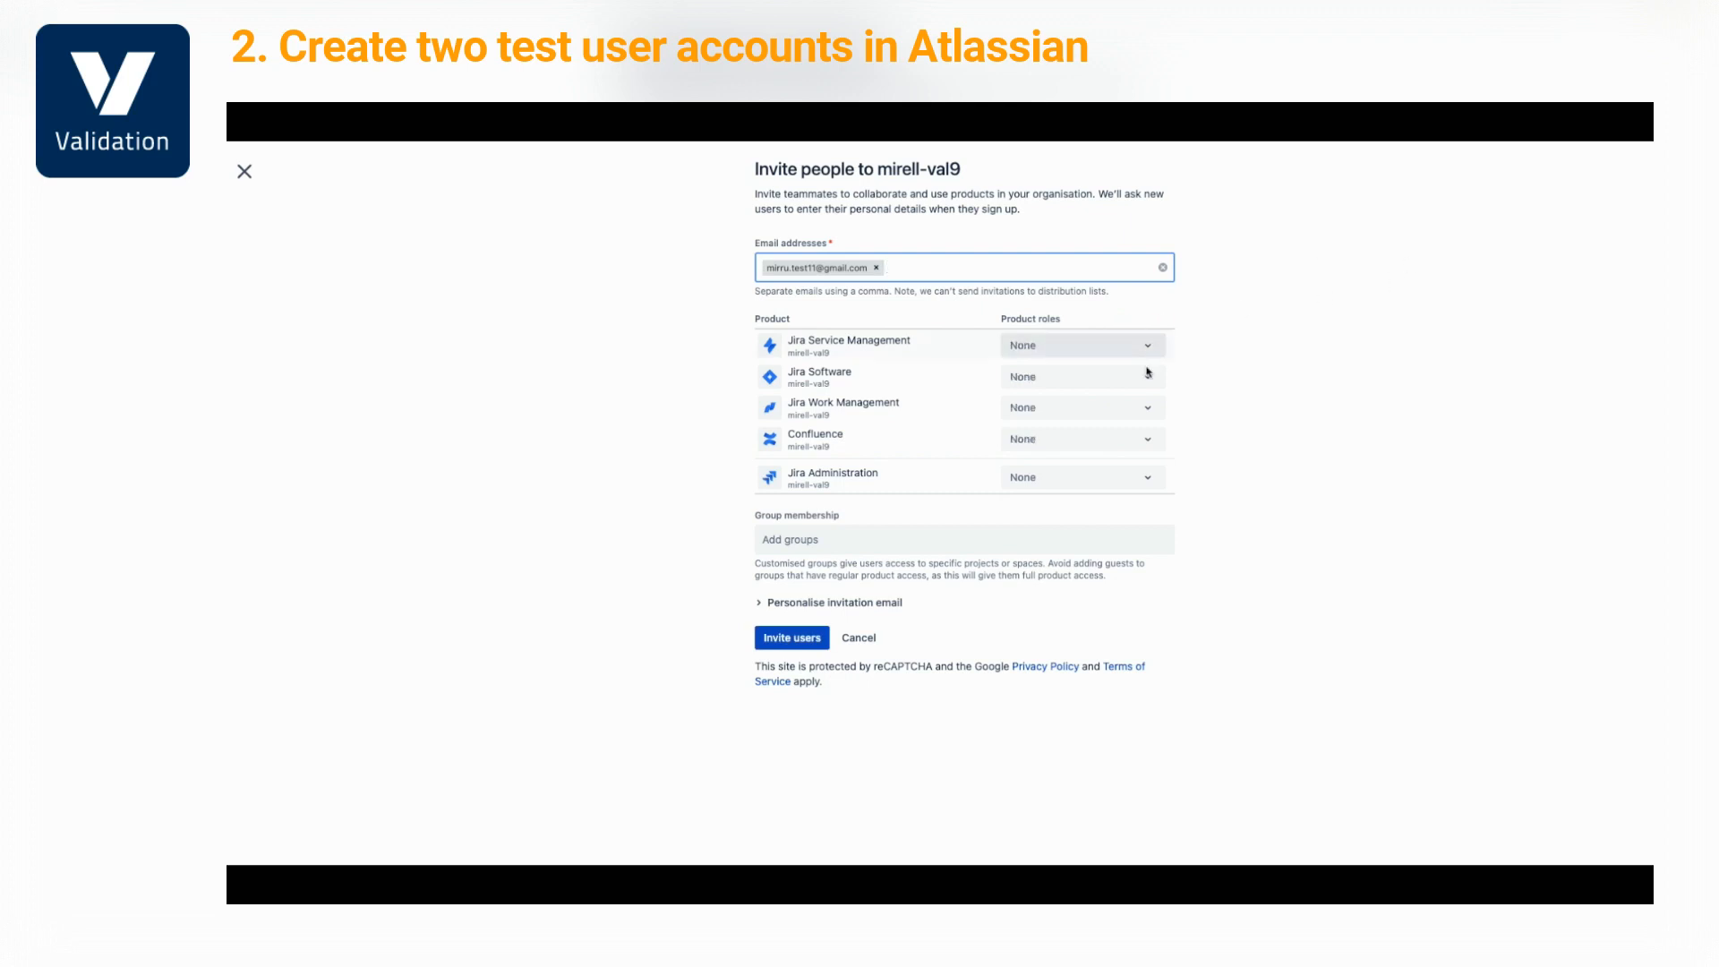
left_click(1148, 439)
left_click(1133, 491)
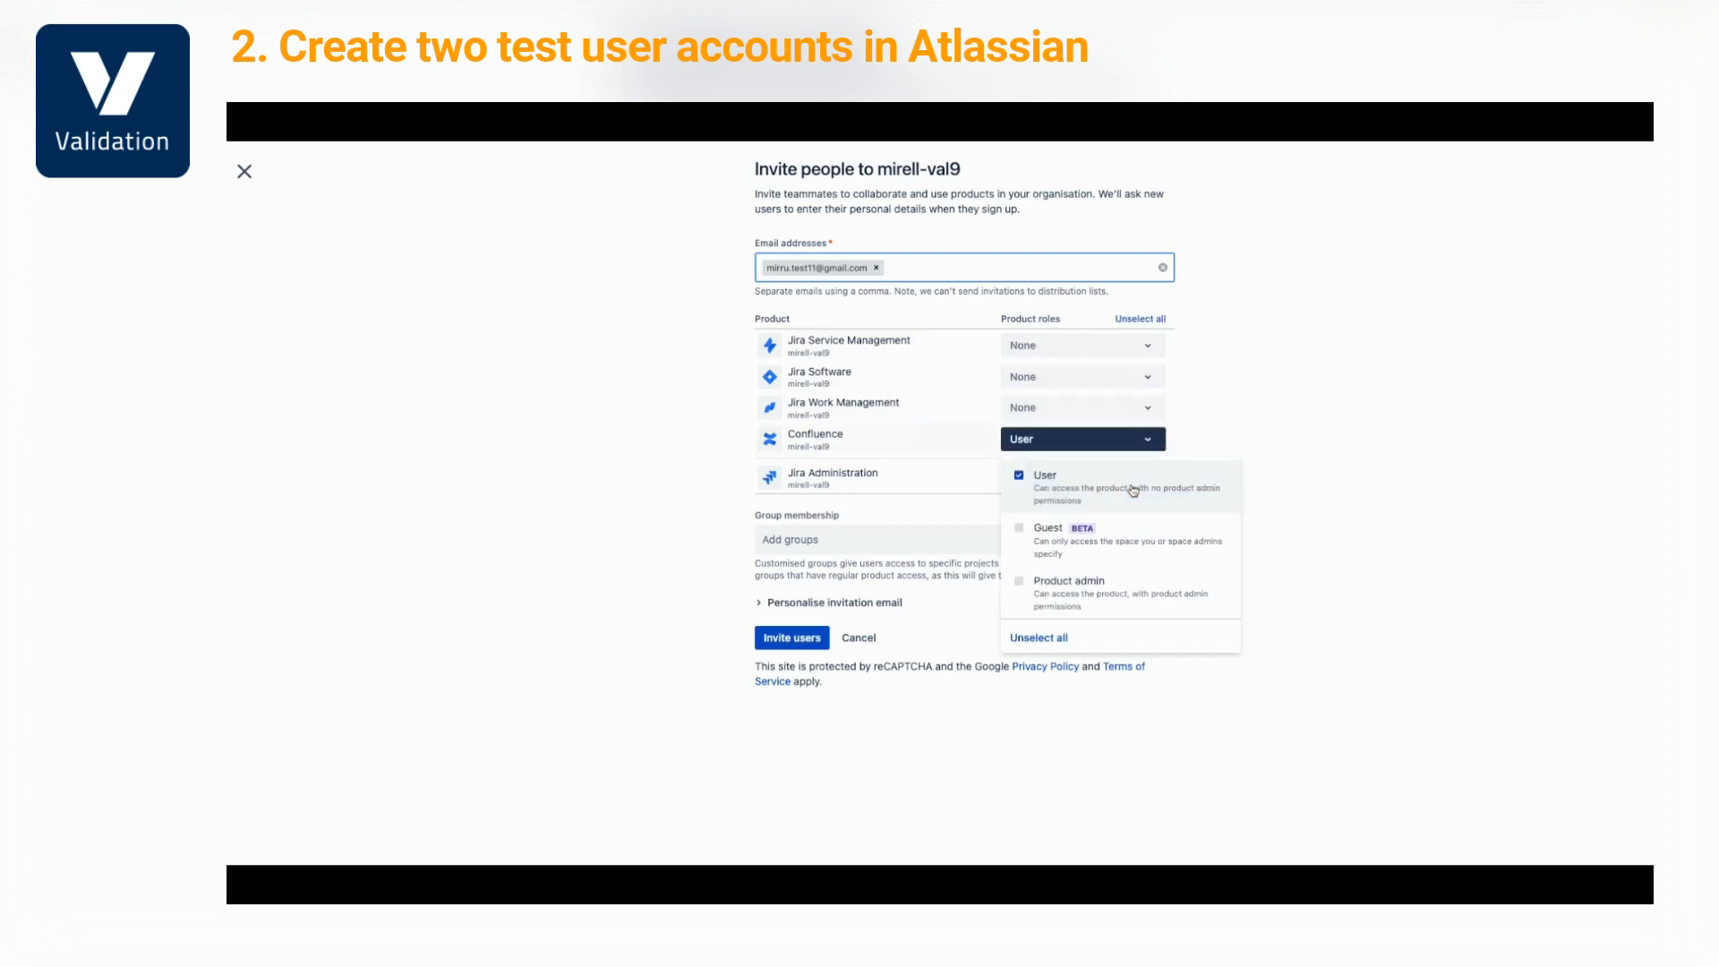
left_click(1369, 502)
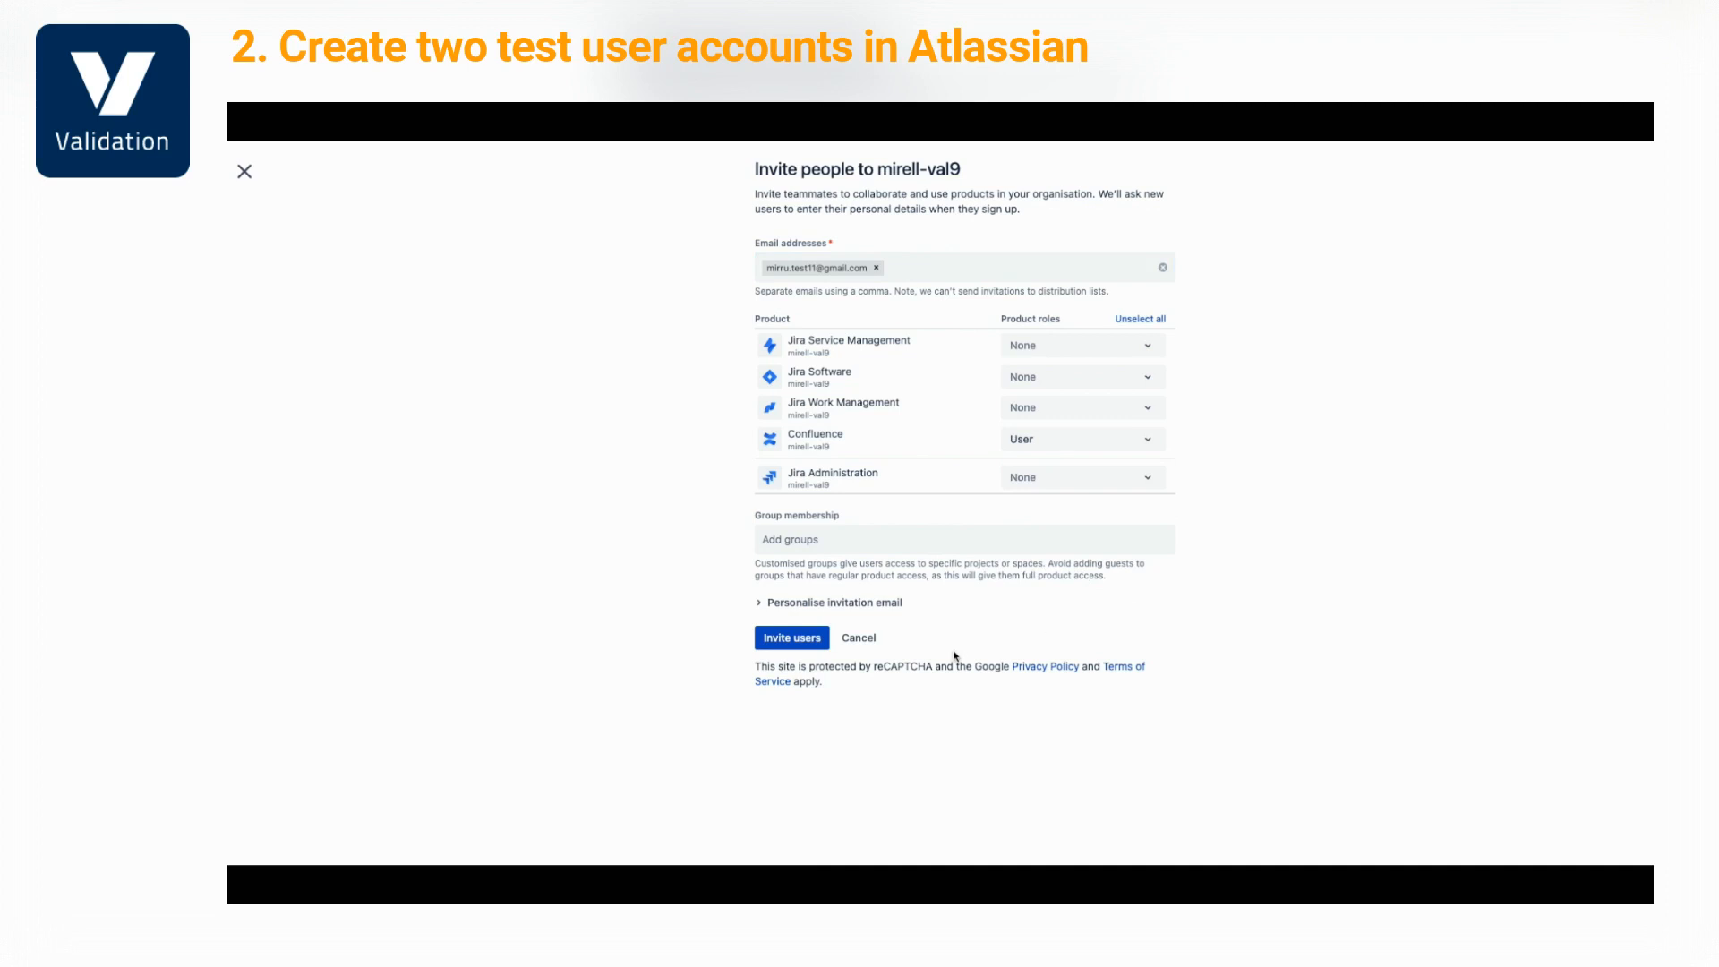
left_click(792, 637)
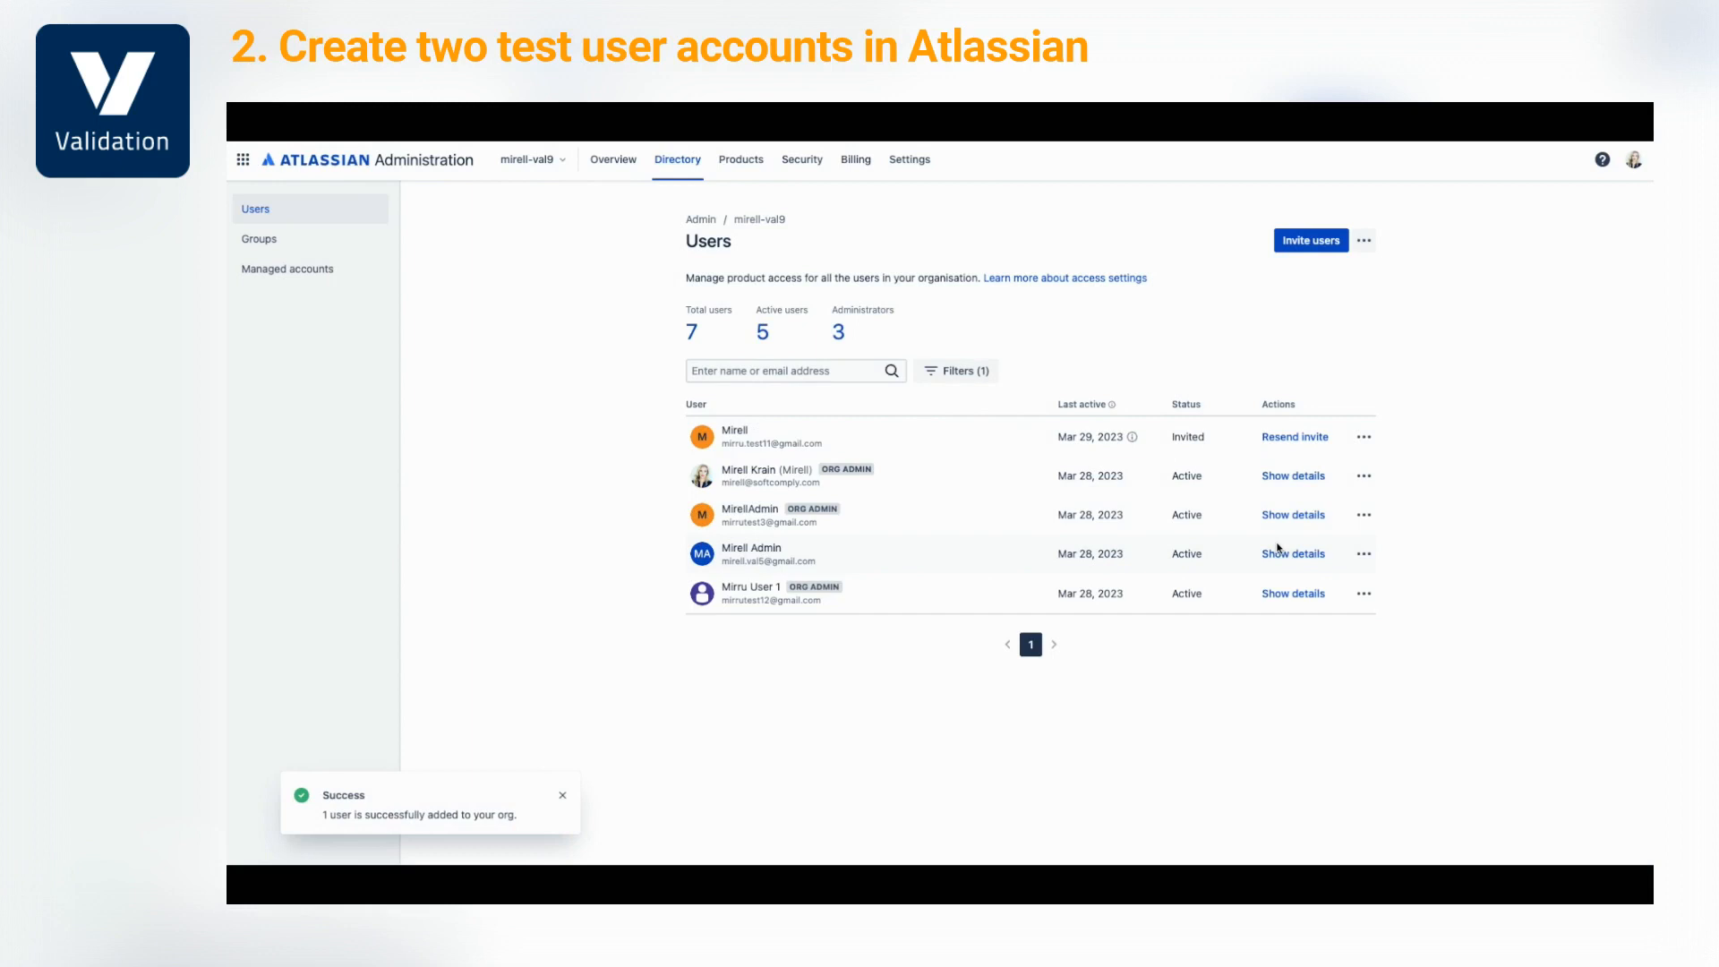
Add the invited user to the site-admins group, then start a new Jira project
left_click(1362, 437)
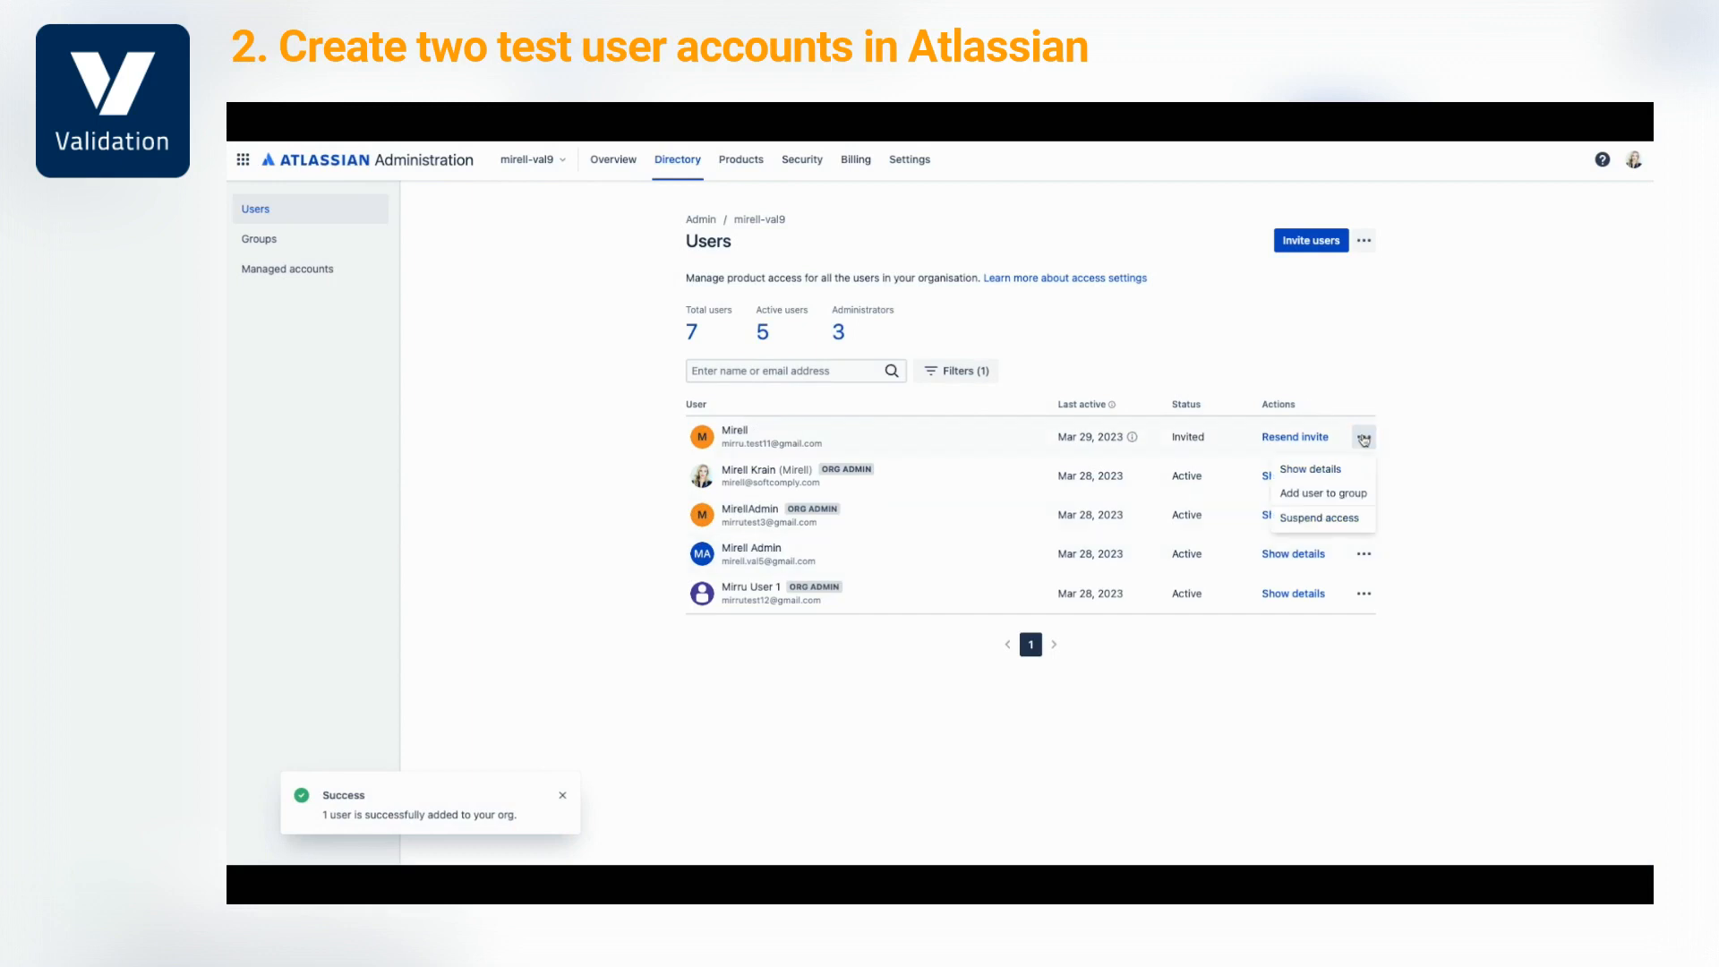
left_click(1334, 494)
left_click(976, 420)
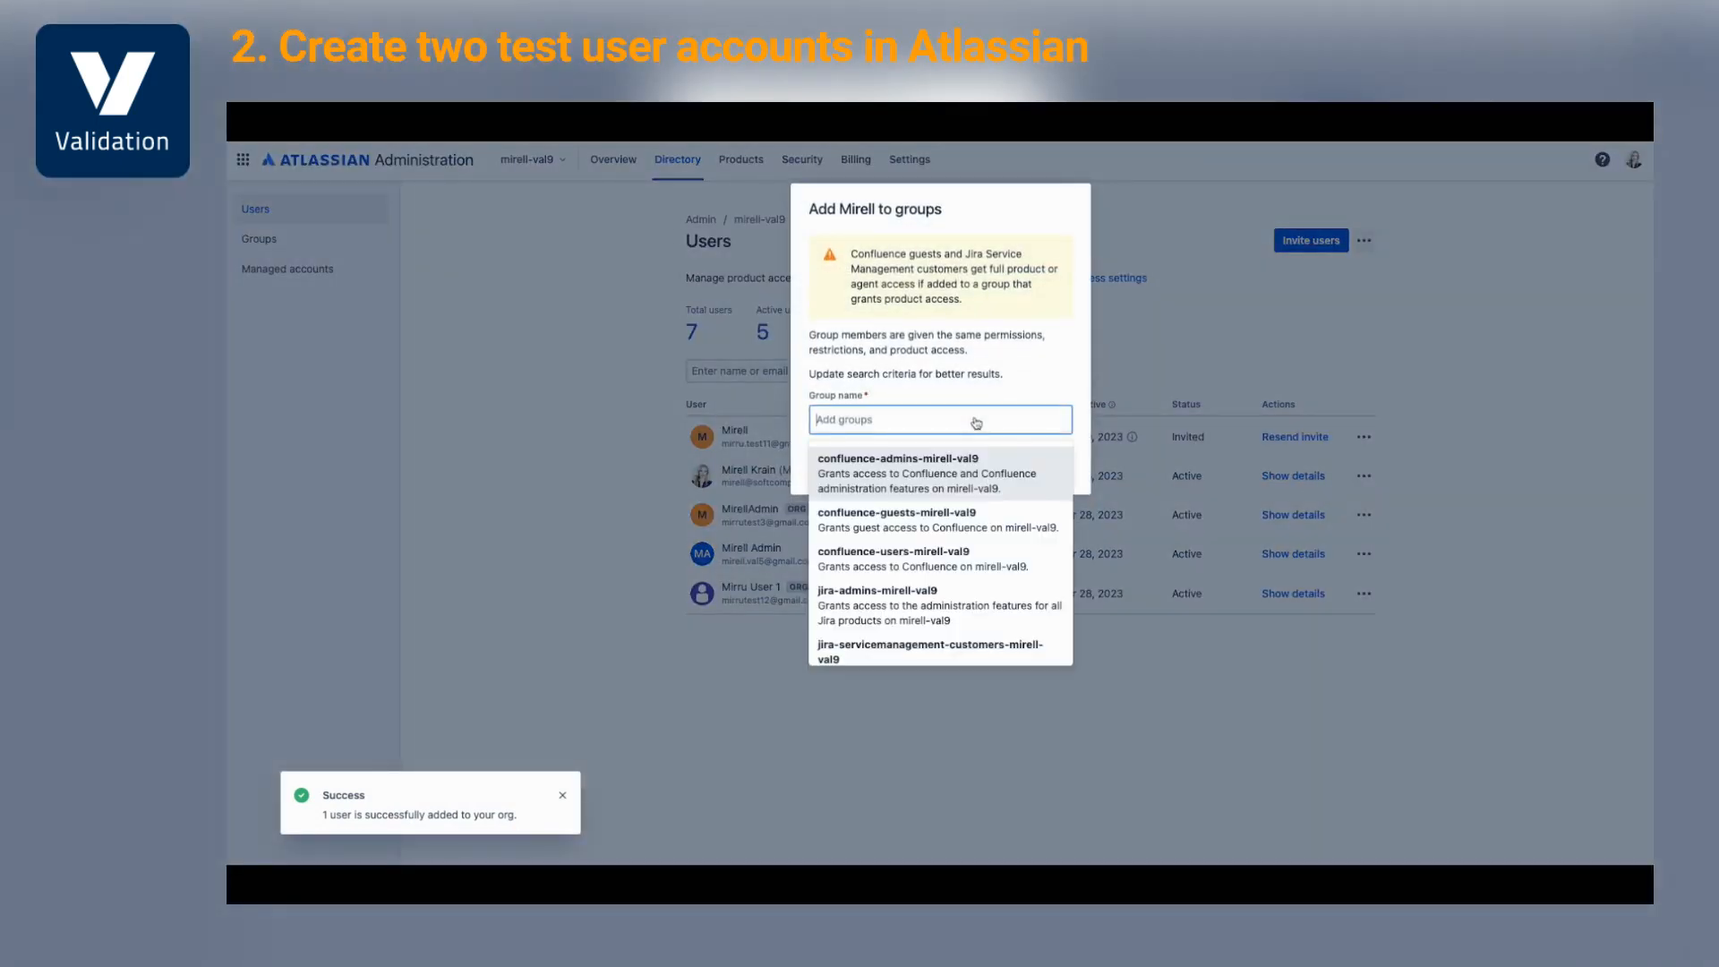
type("site")
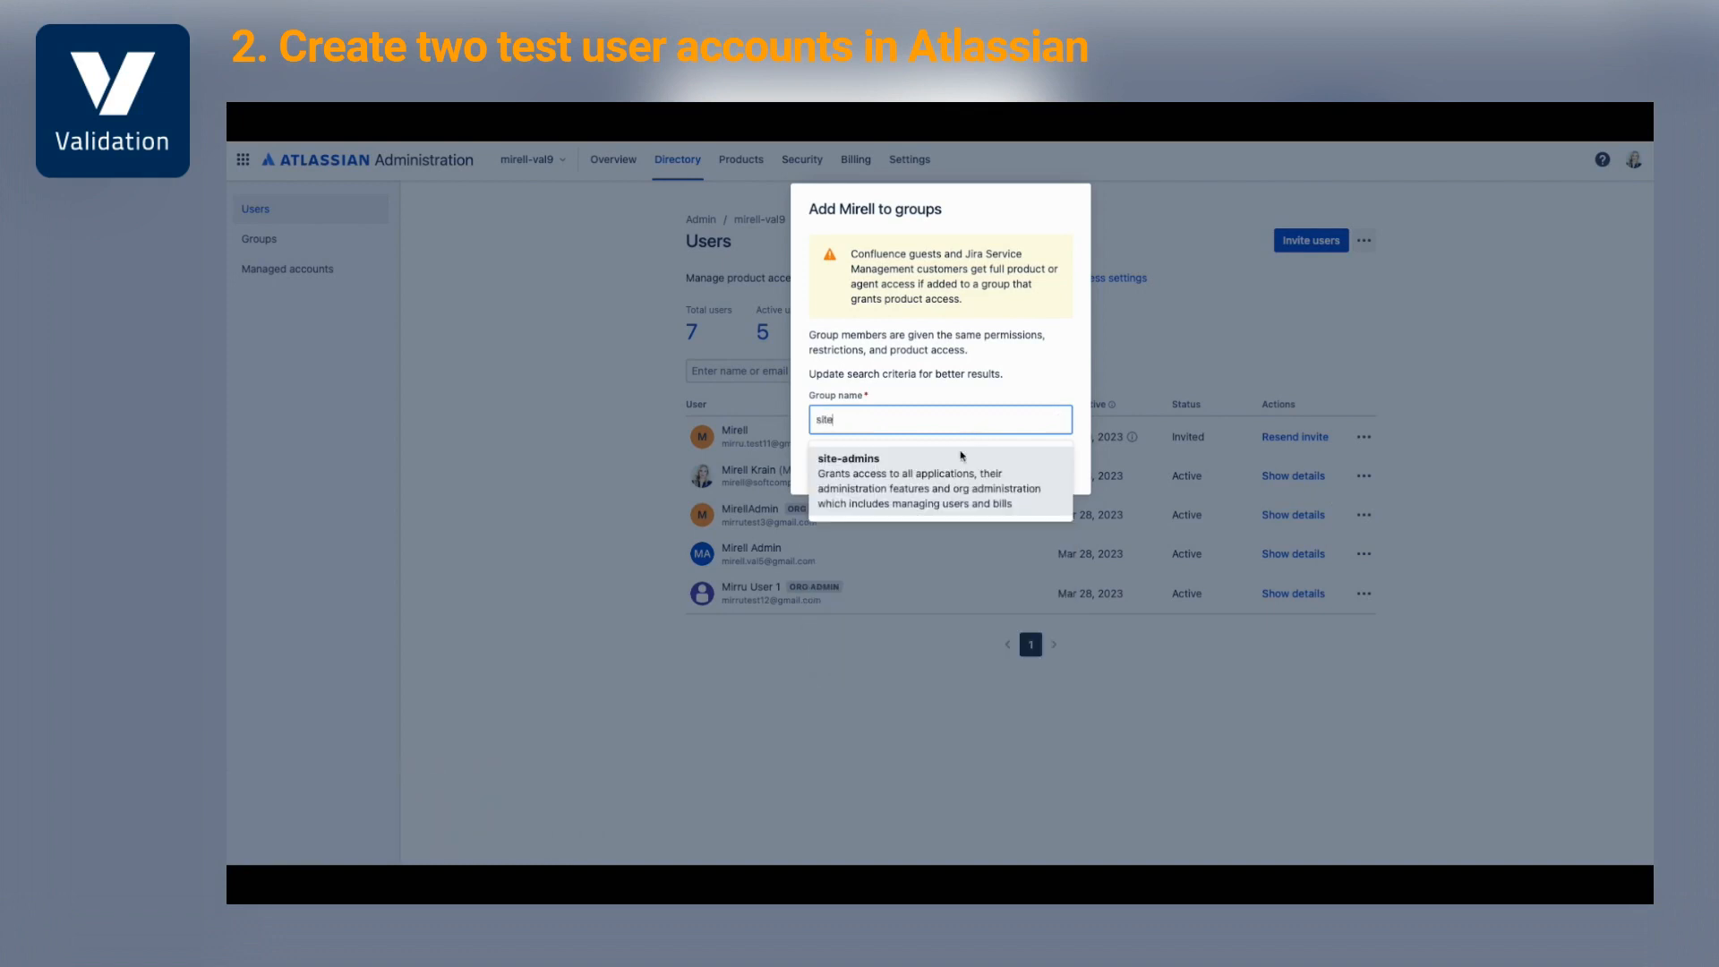
left_click(960, 458)
left_click(1009, 462)
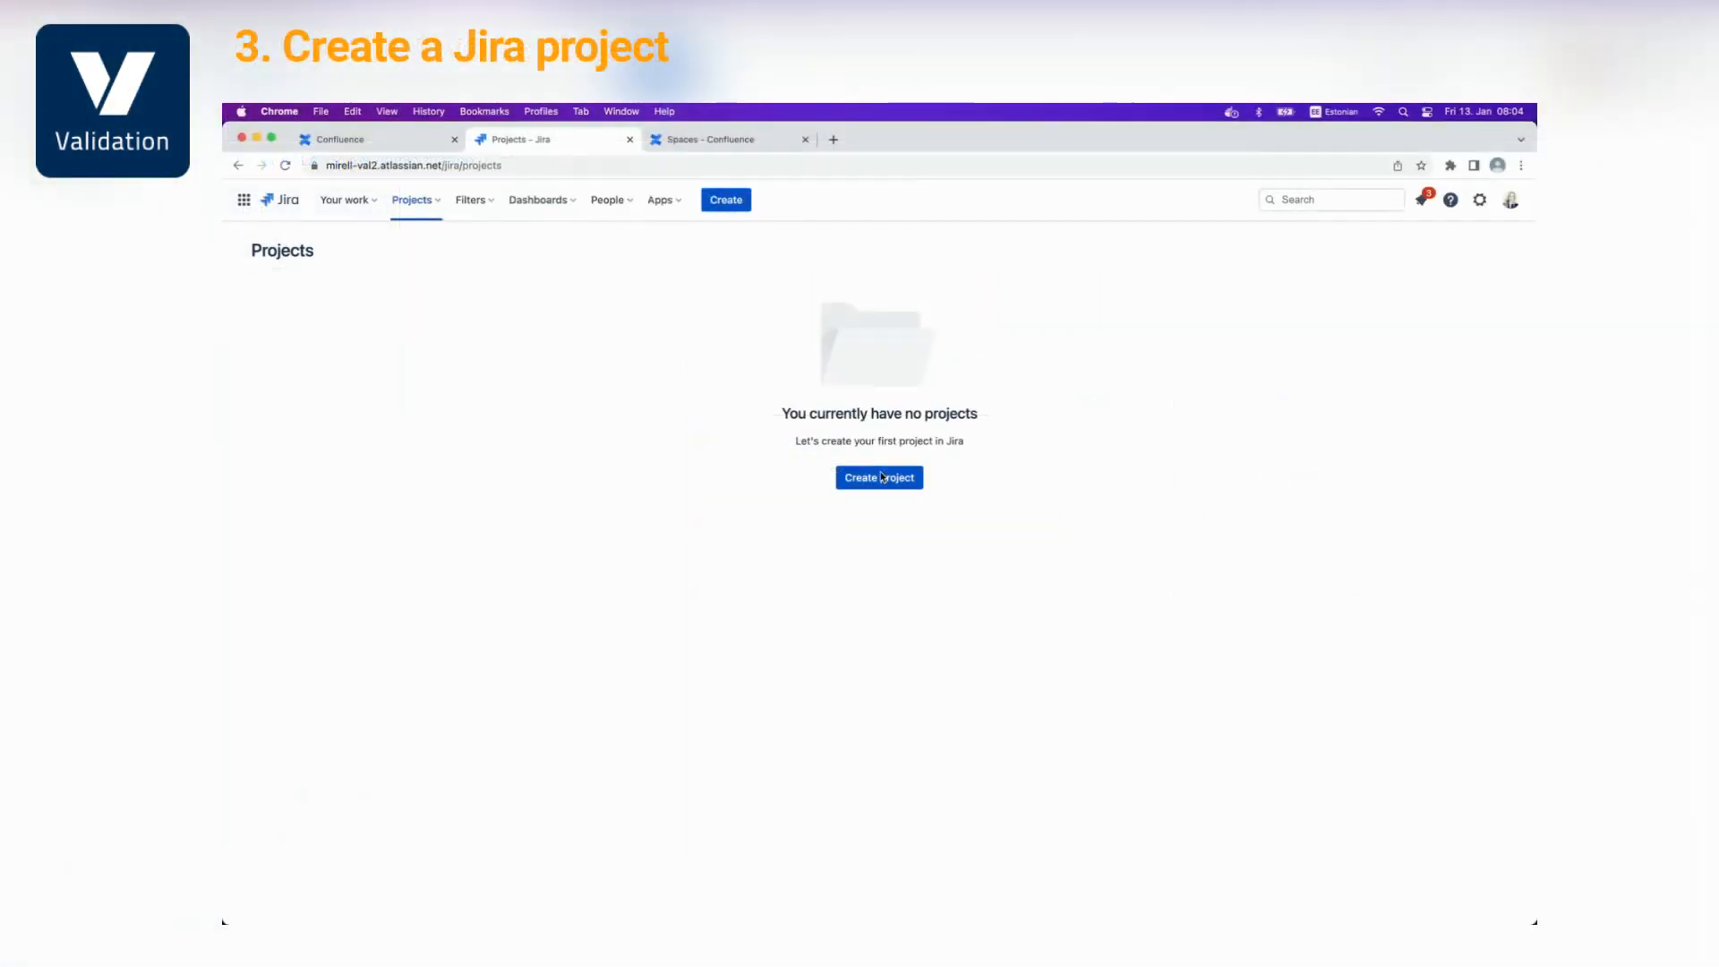
left_click(882, 477)
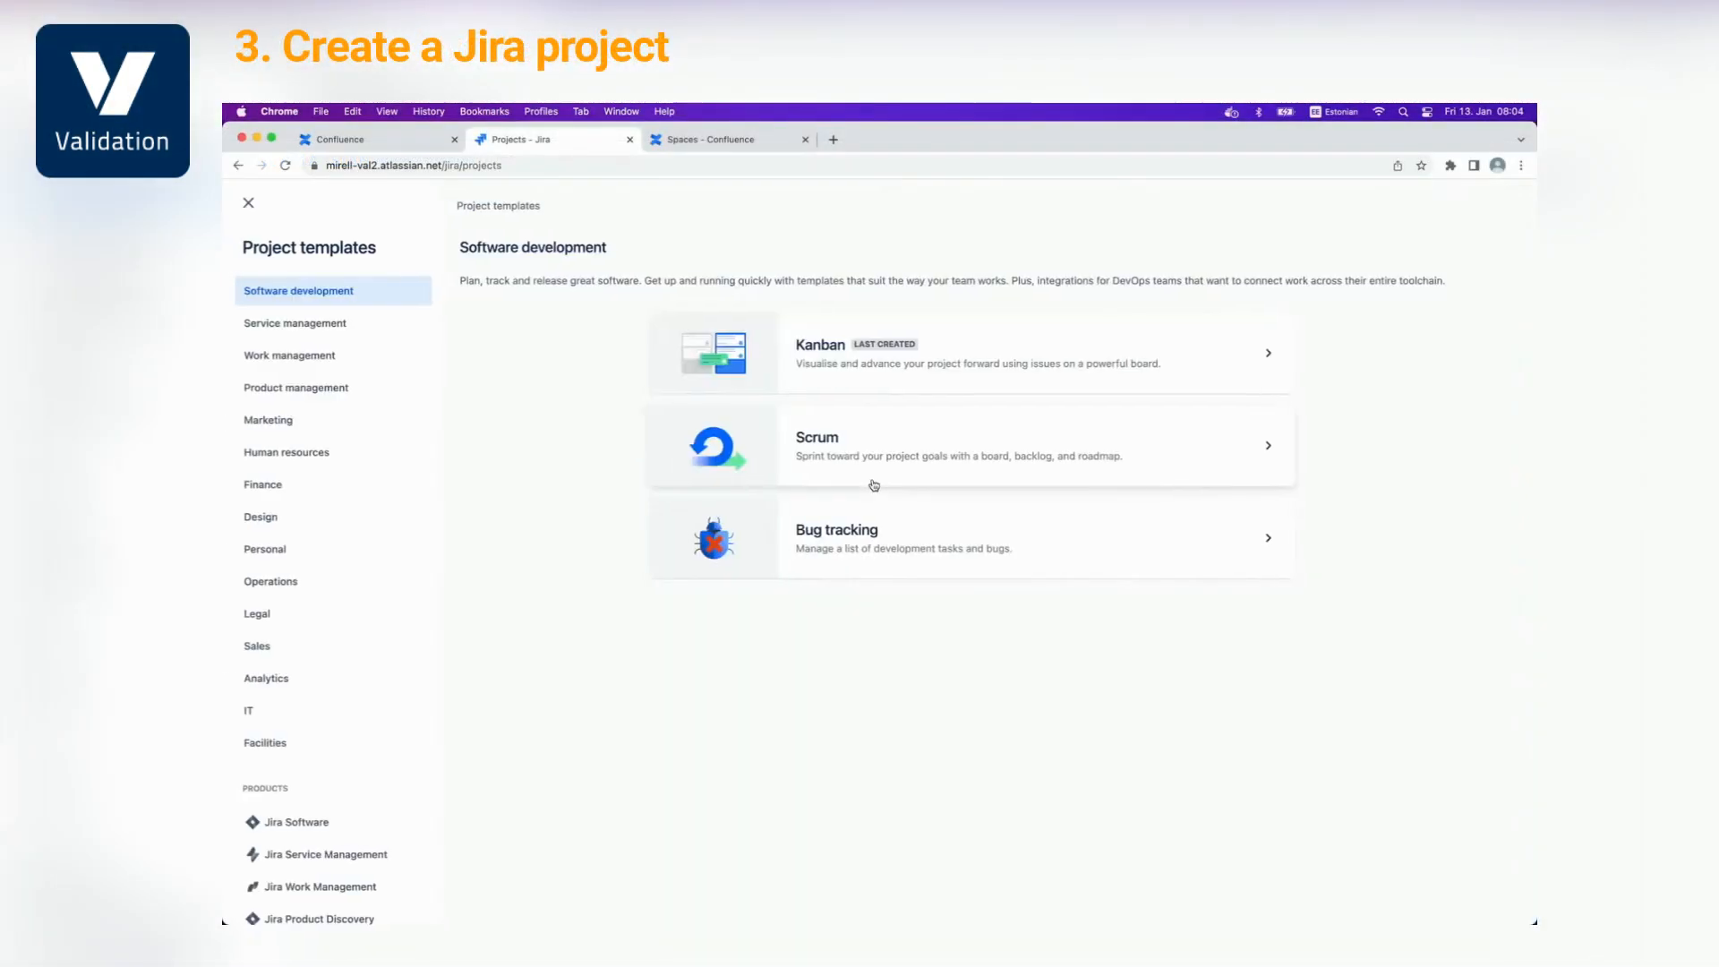
Create the team-managed Kanban project Validation1 (key VL) with Open access
left_click(792, 357)
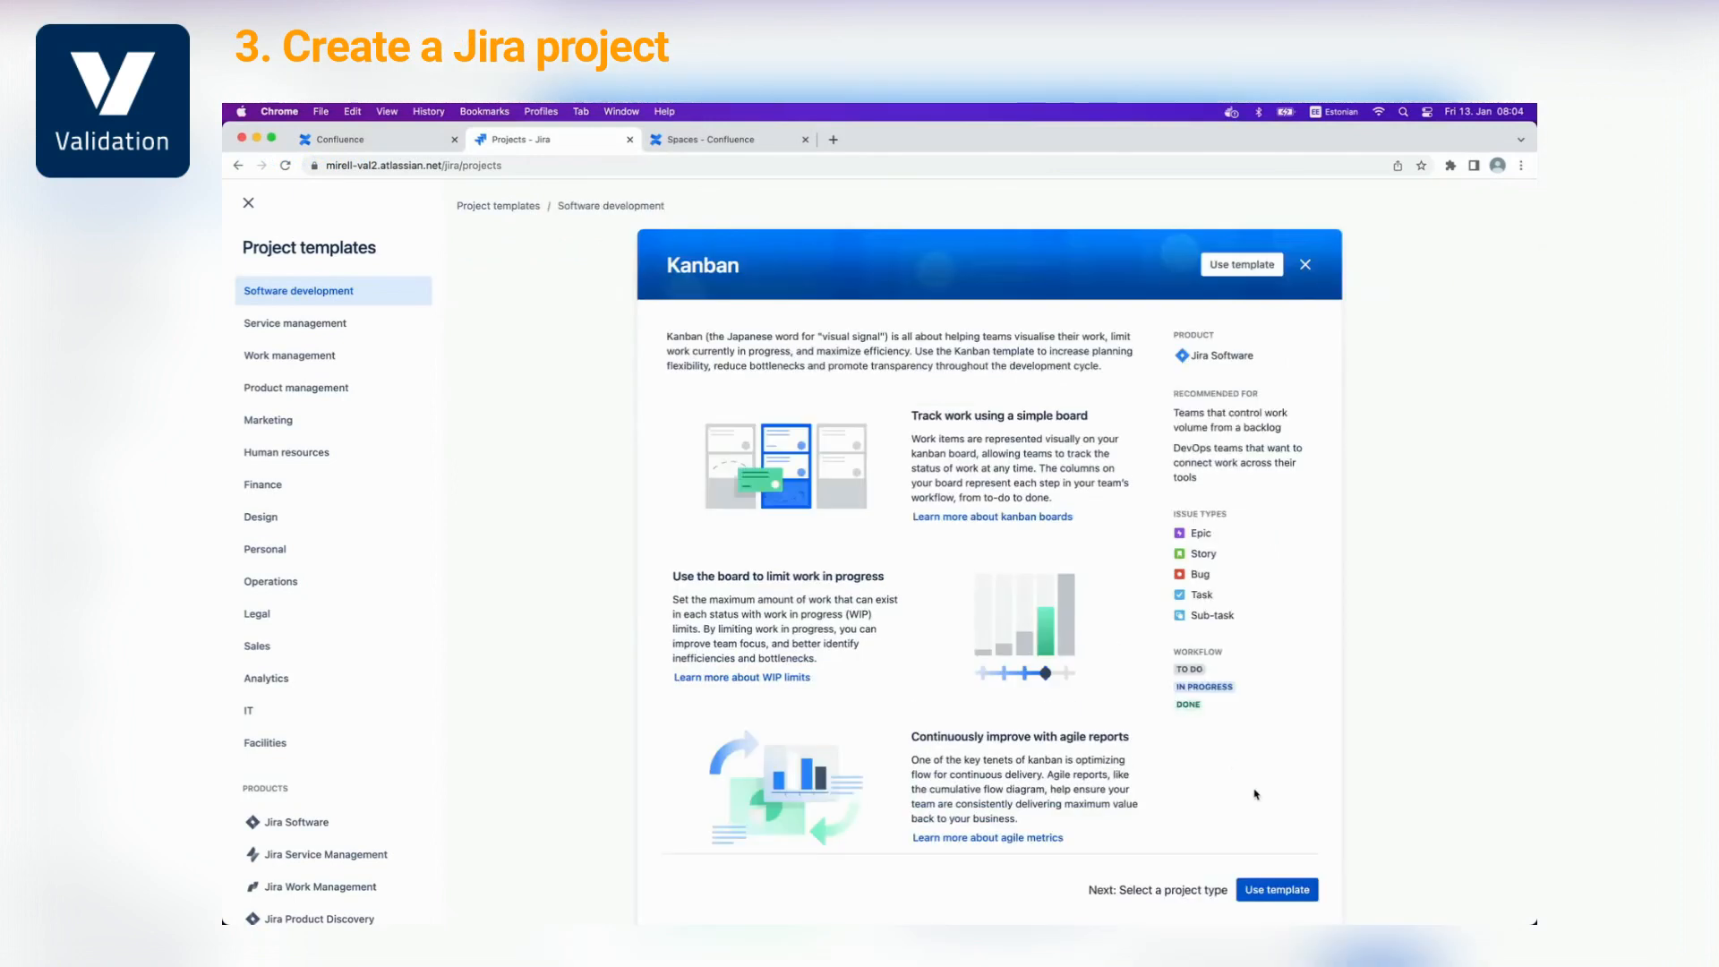
left_click(1272, 885)
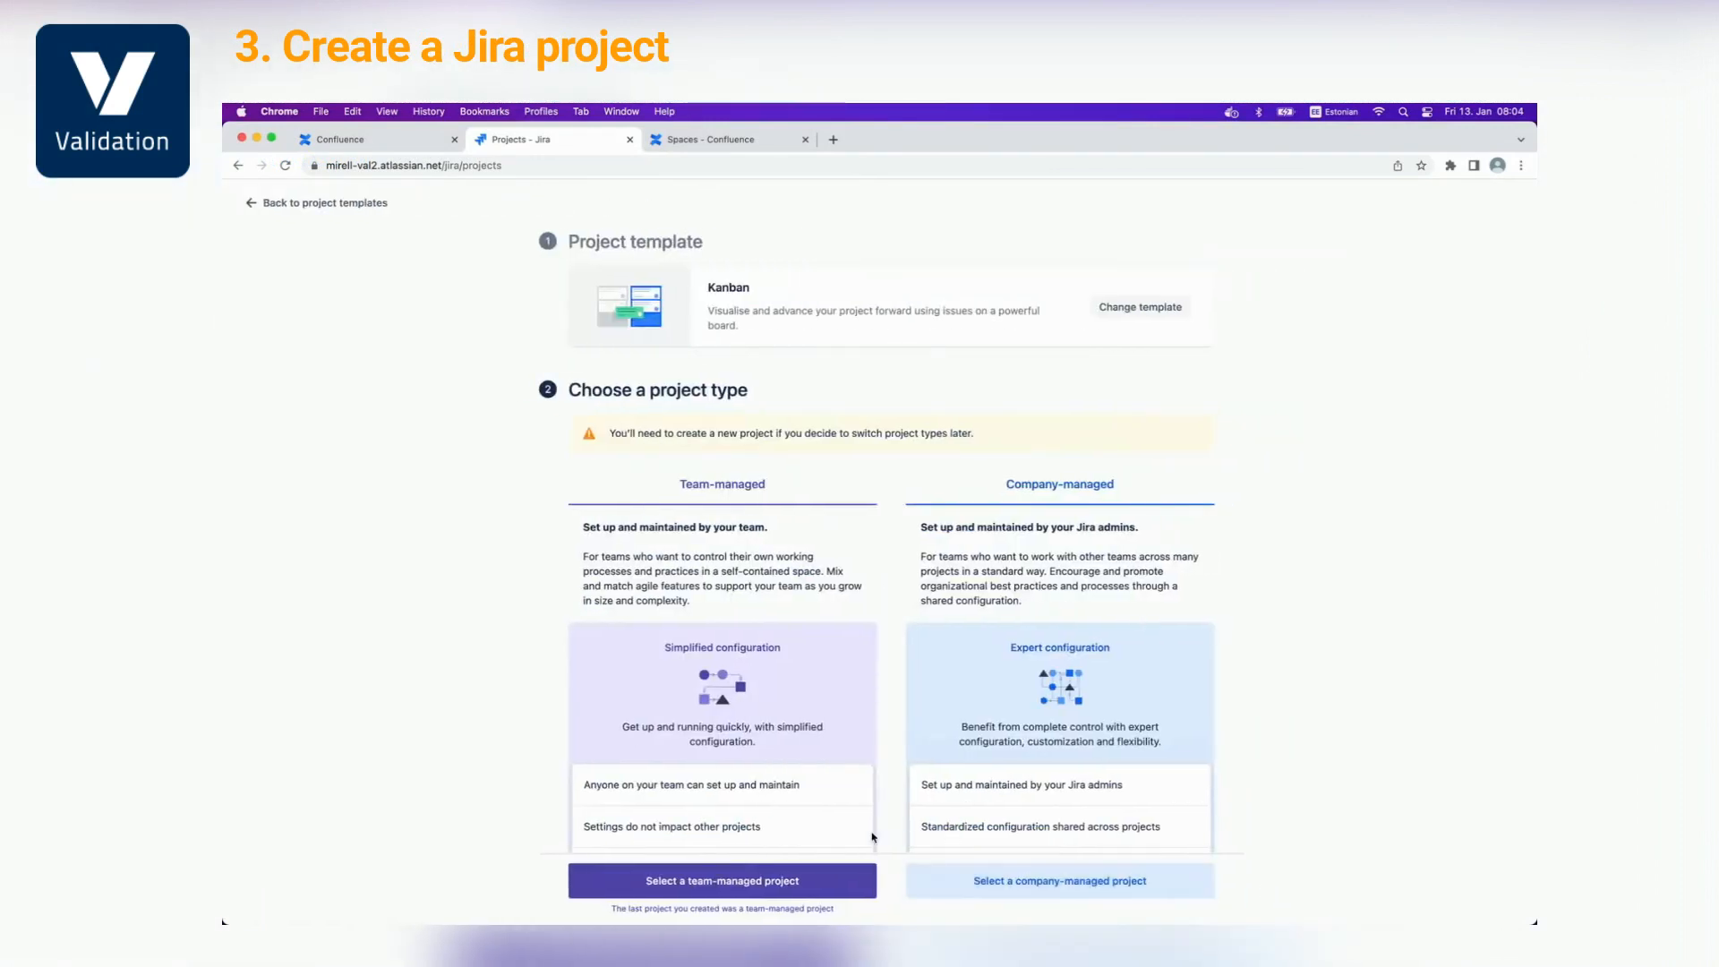
left_click(787, 879)
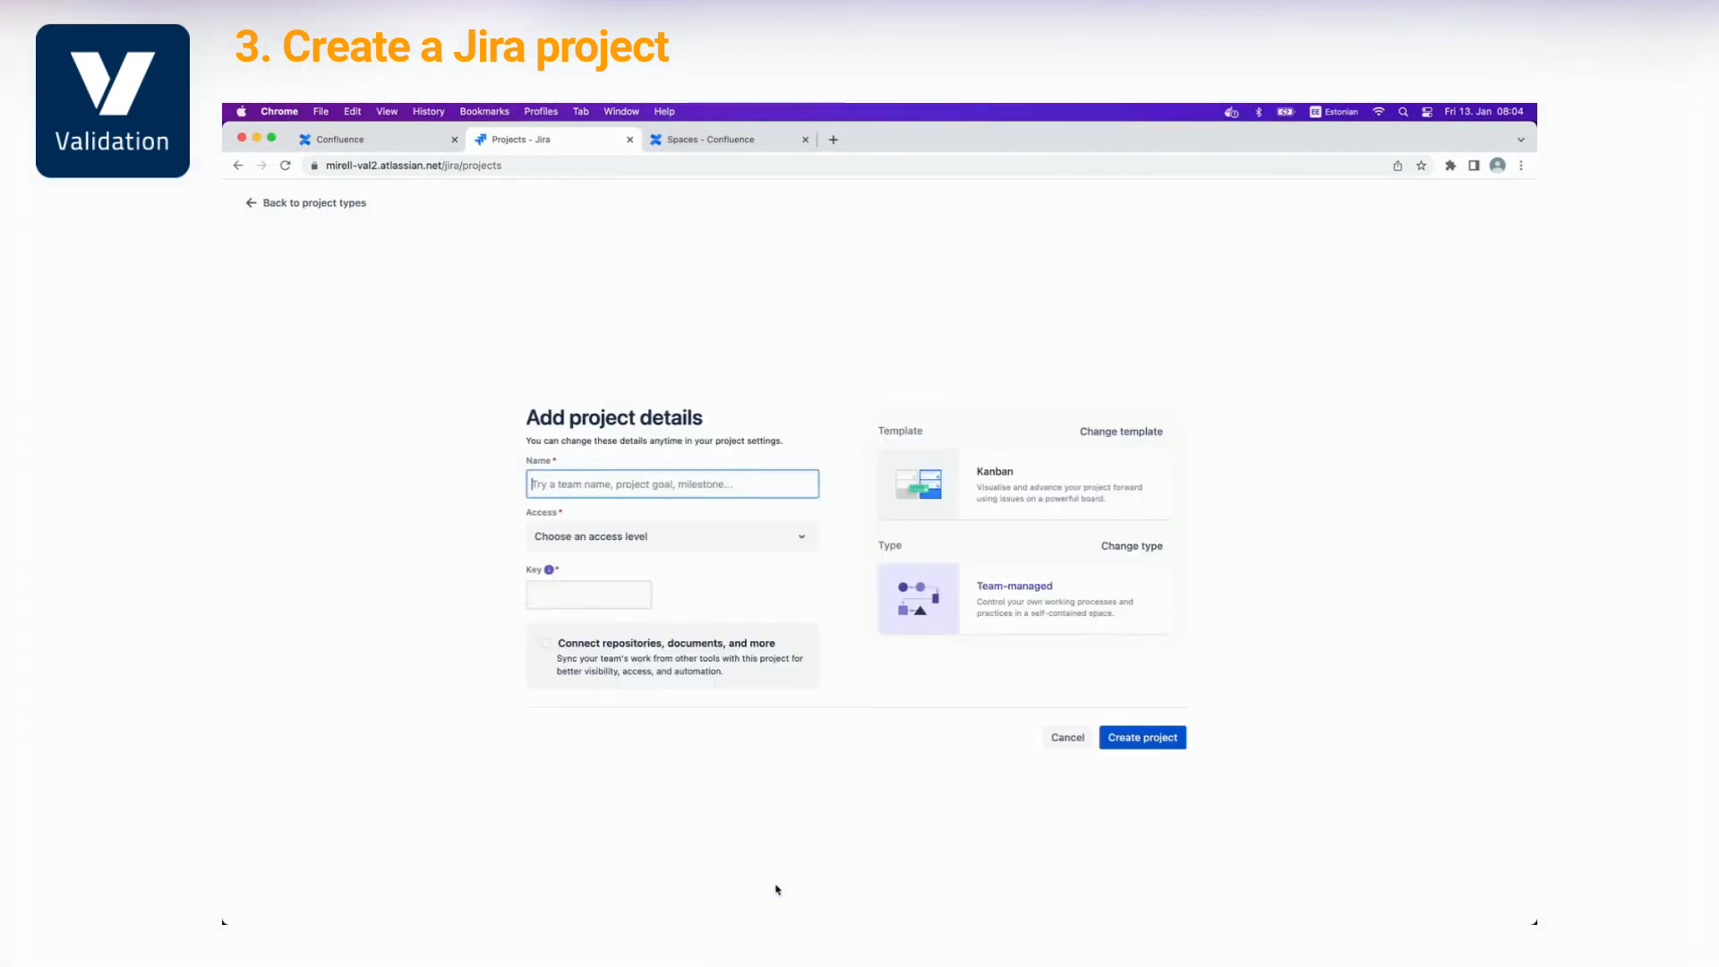
type("Validation")
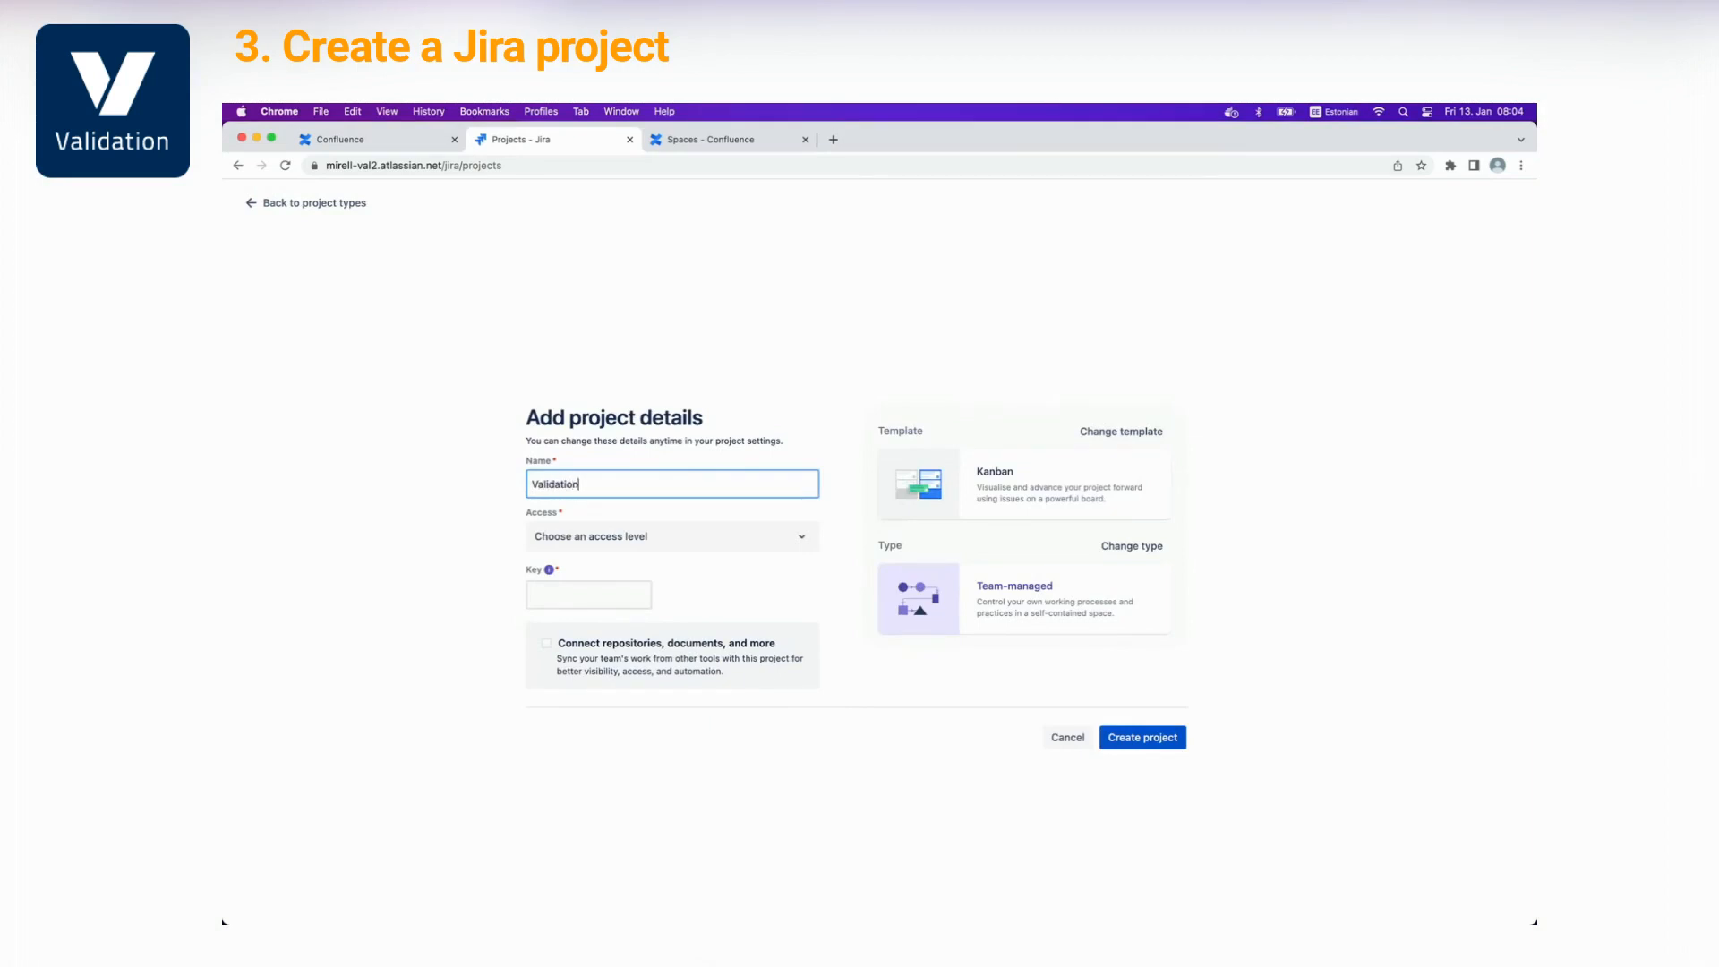
left_click(626, 545)
left_click(622, 699)
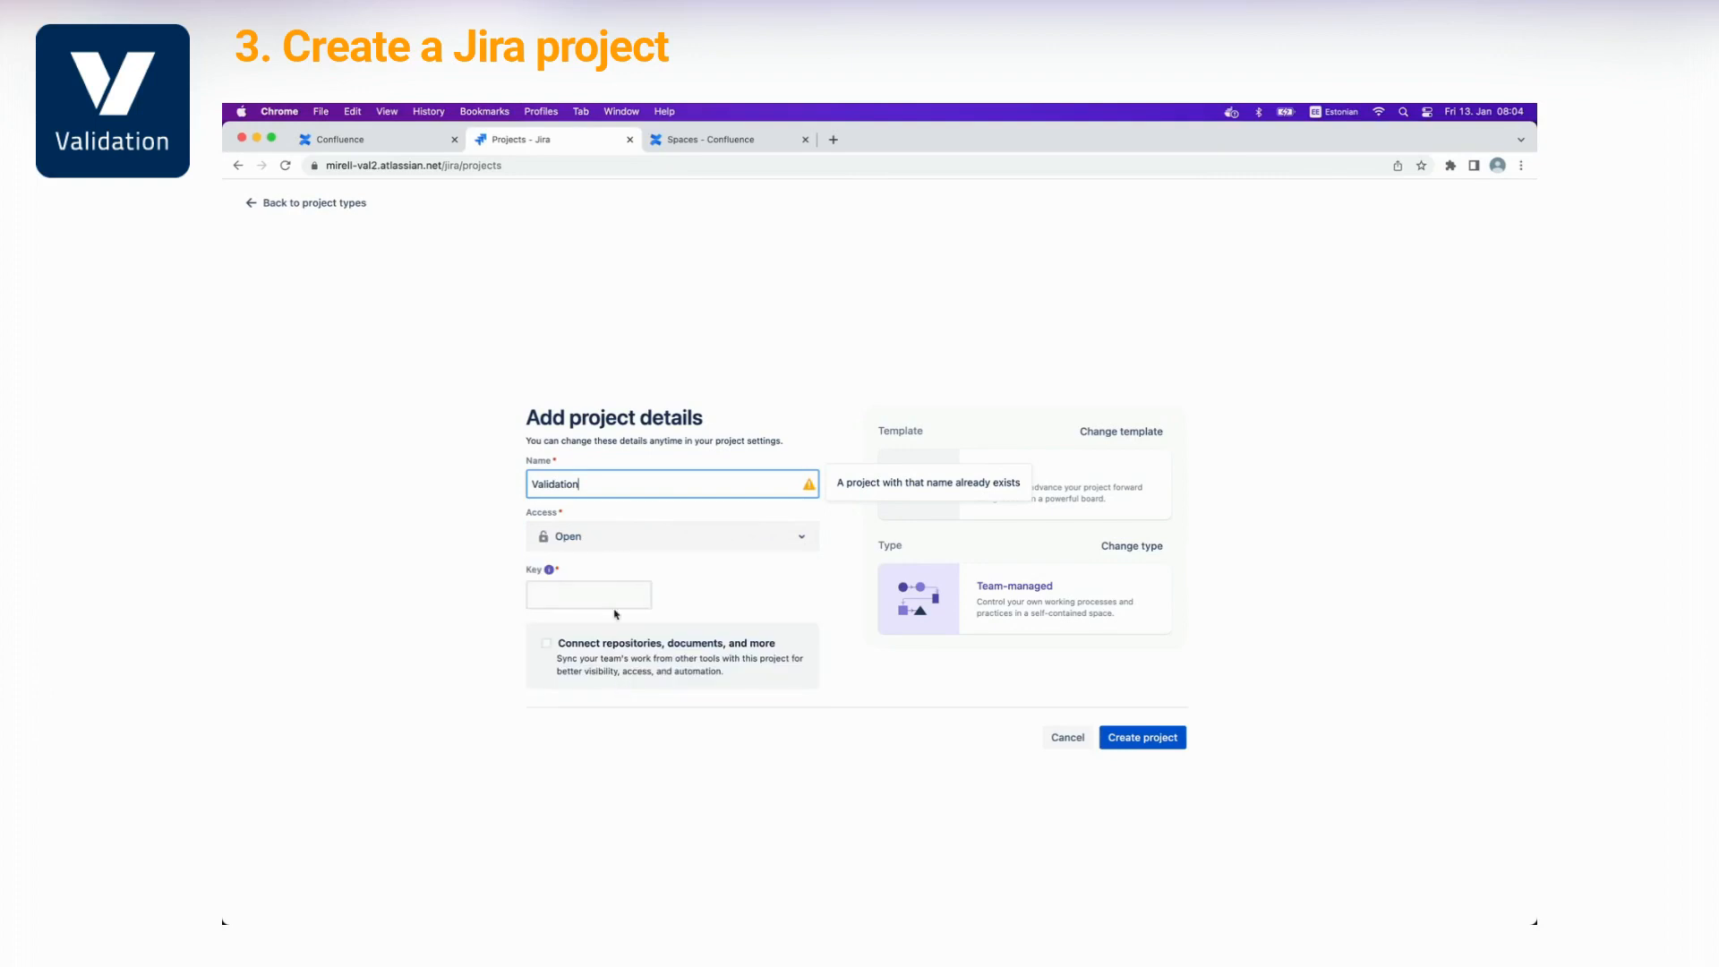
left_click(607, 586)
left_click(643, 482)
type("1")
left_click(1140, 736)
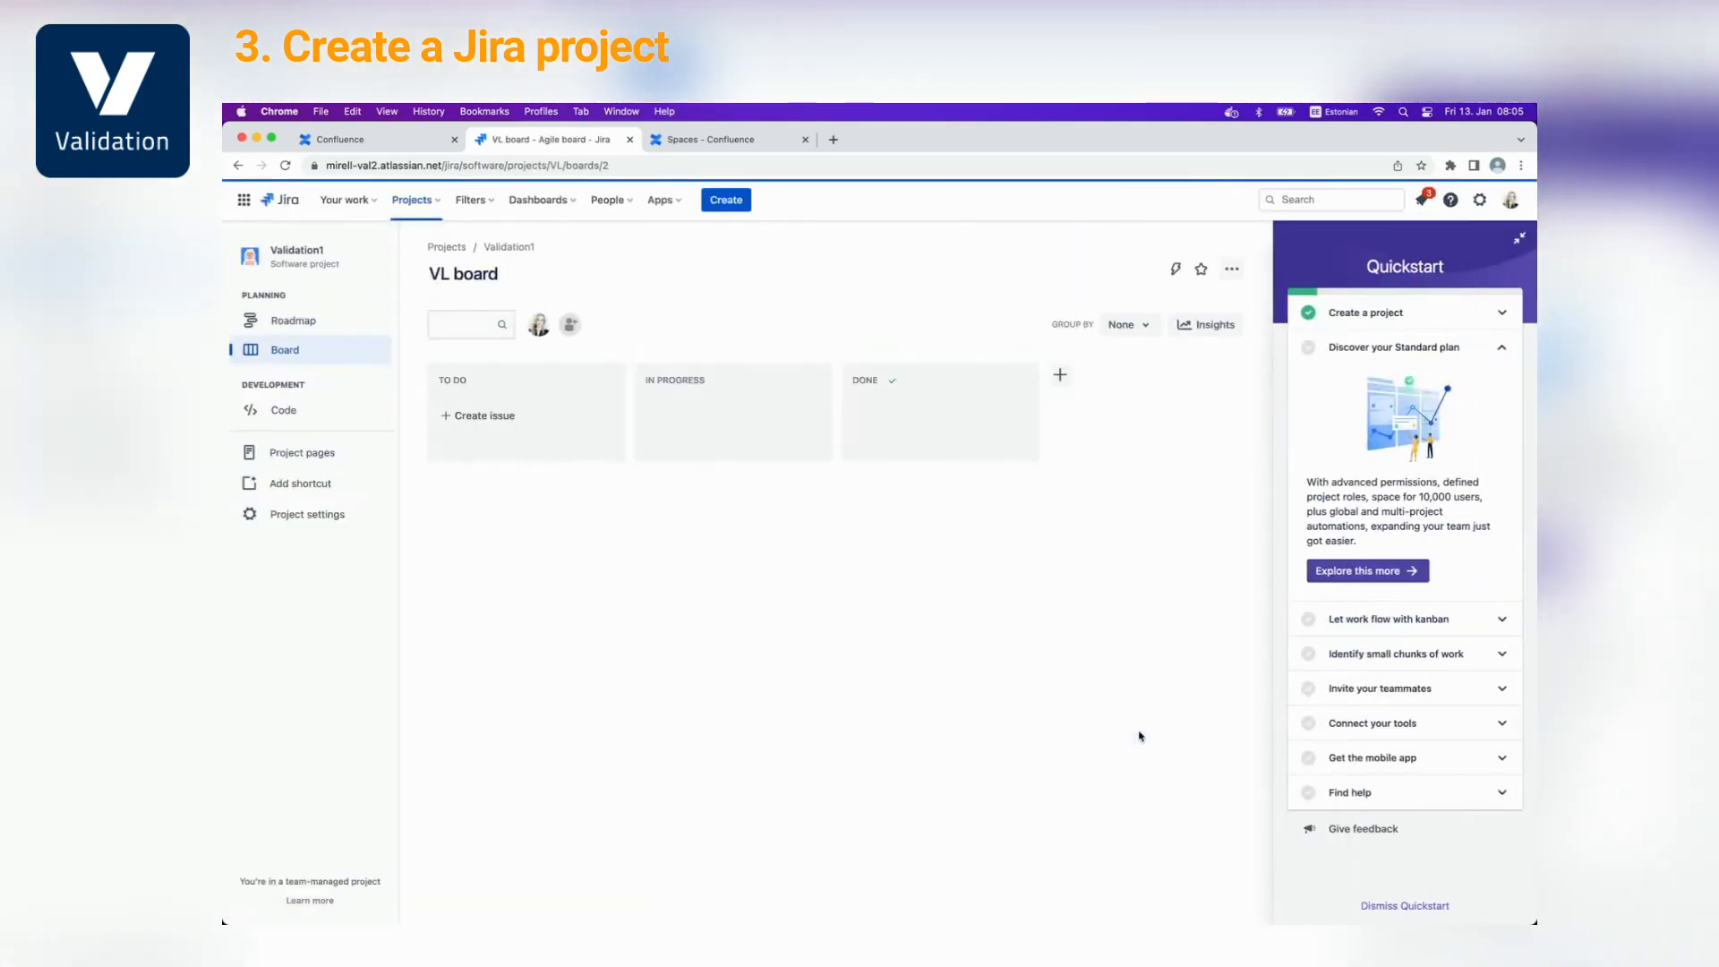
Add the 'Test task' issue (VL-1) to TO DO and dismiss the Quickstart guide
left_click(465, 418)
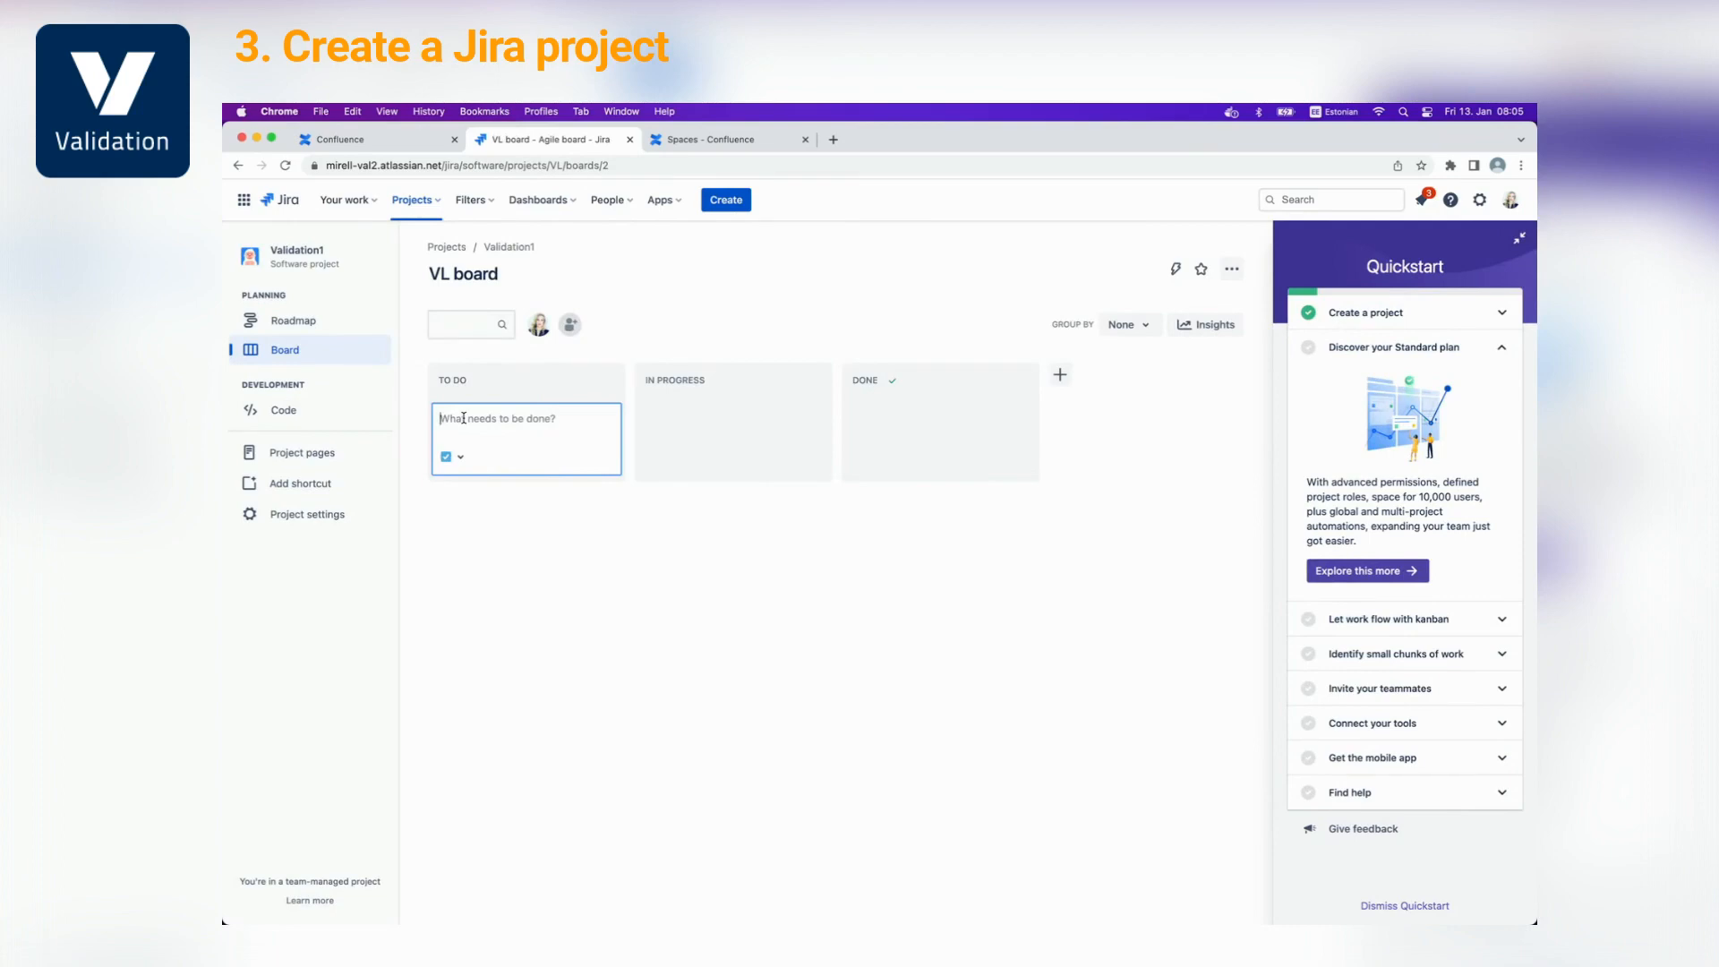
type("Test task")
key("Return")
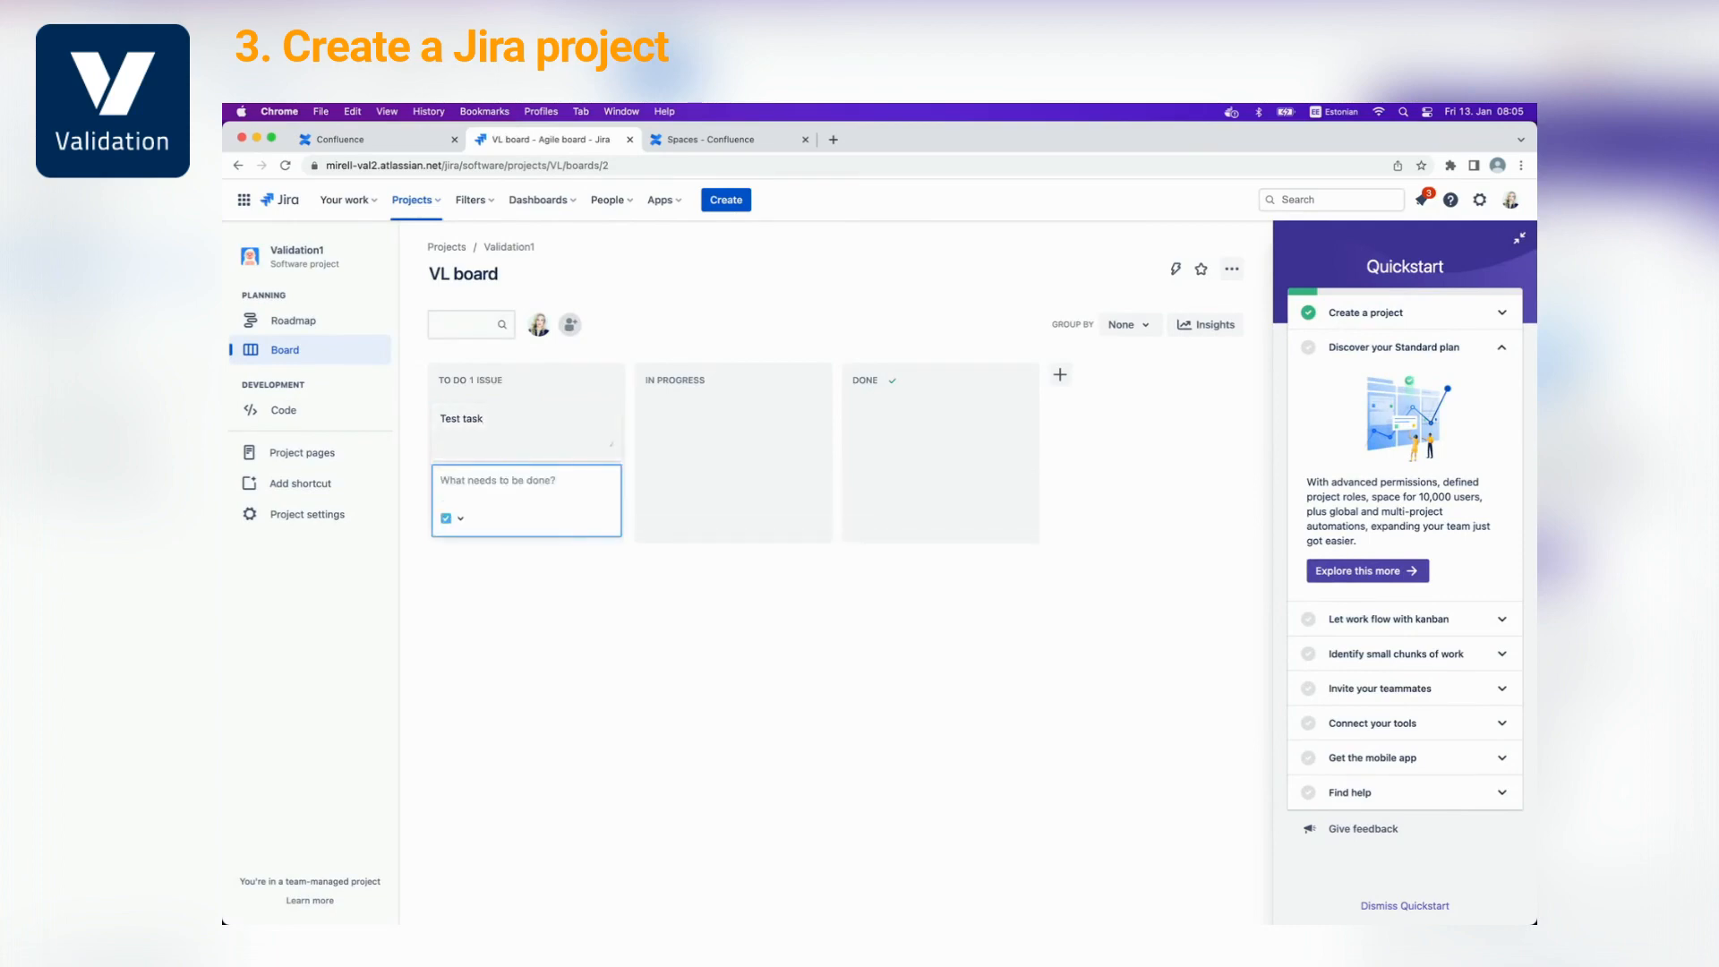
left_click(1434, 905)
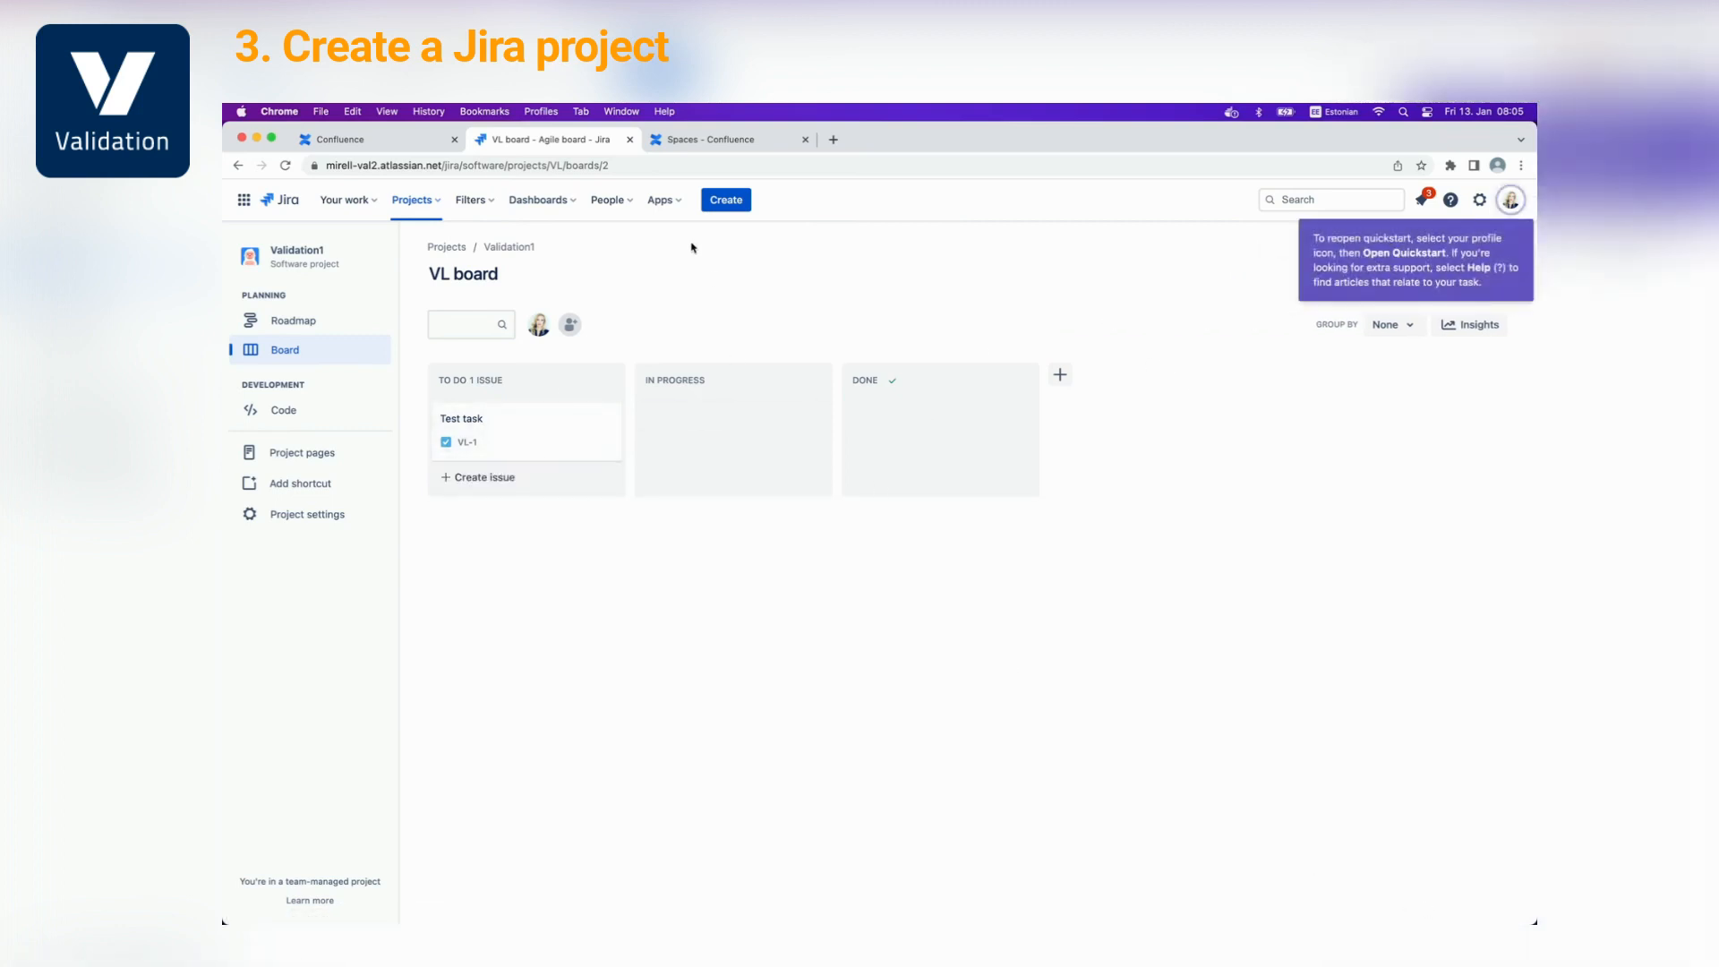
left_click(702, 143)
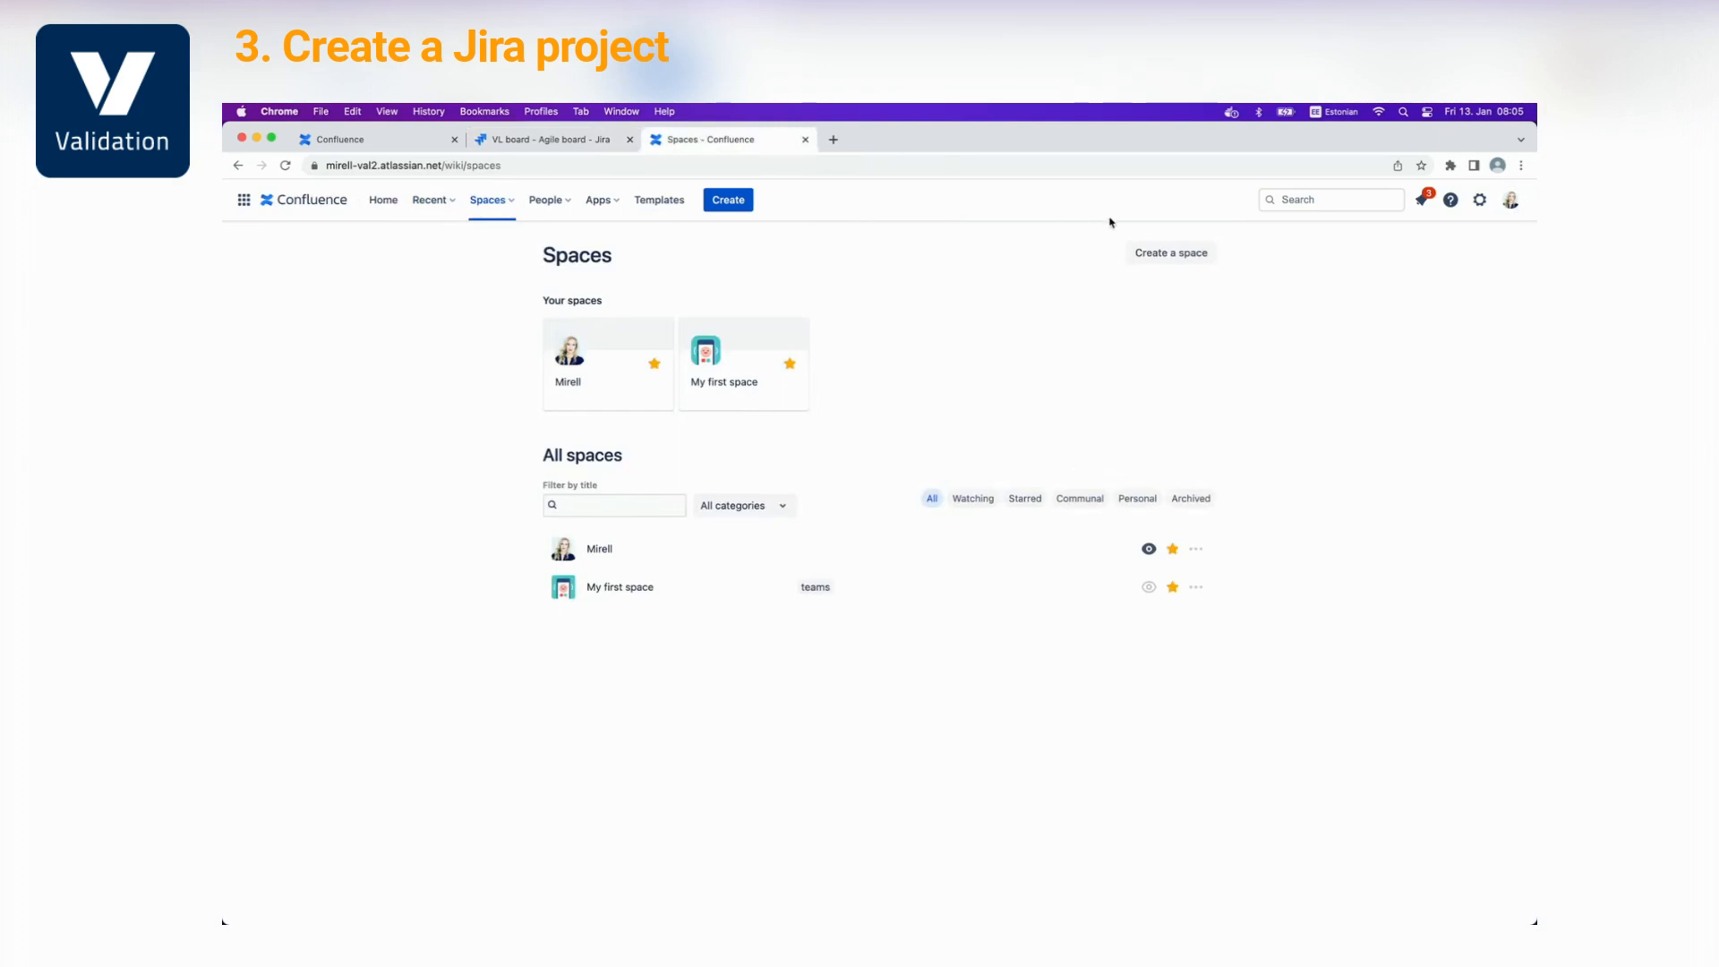
Create a blank Confluence space named 'ValidationApp' with key VAL
left_click(1163, 257)
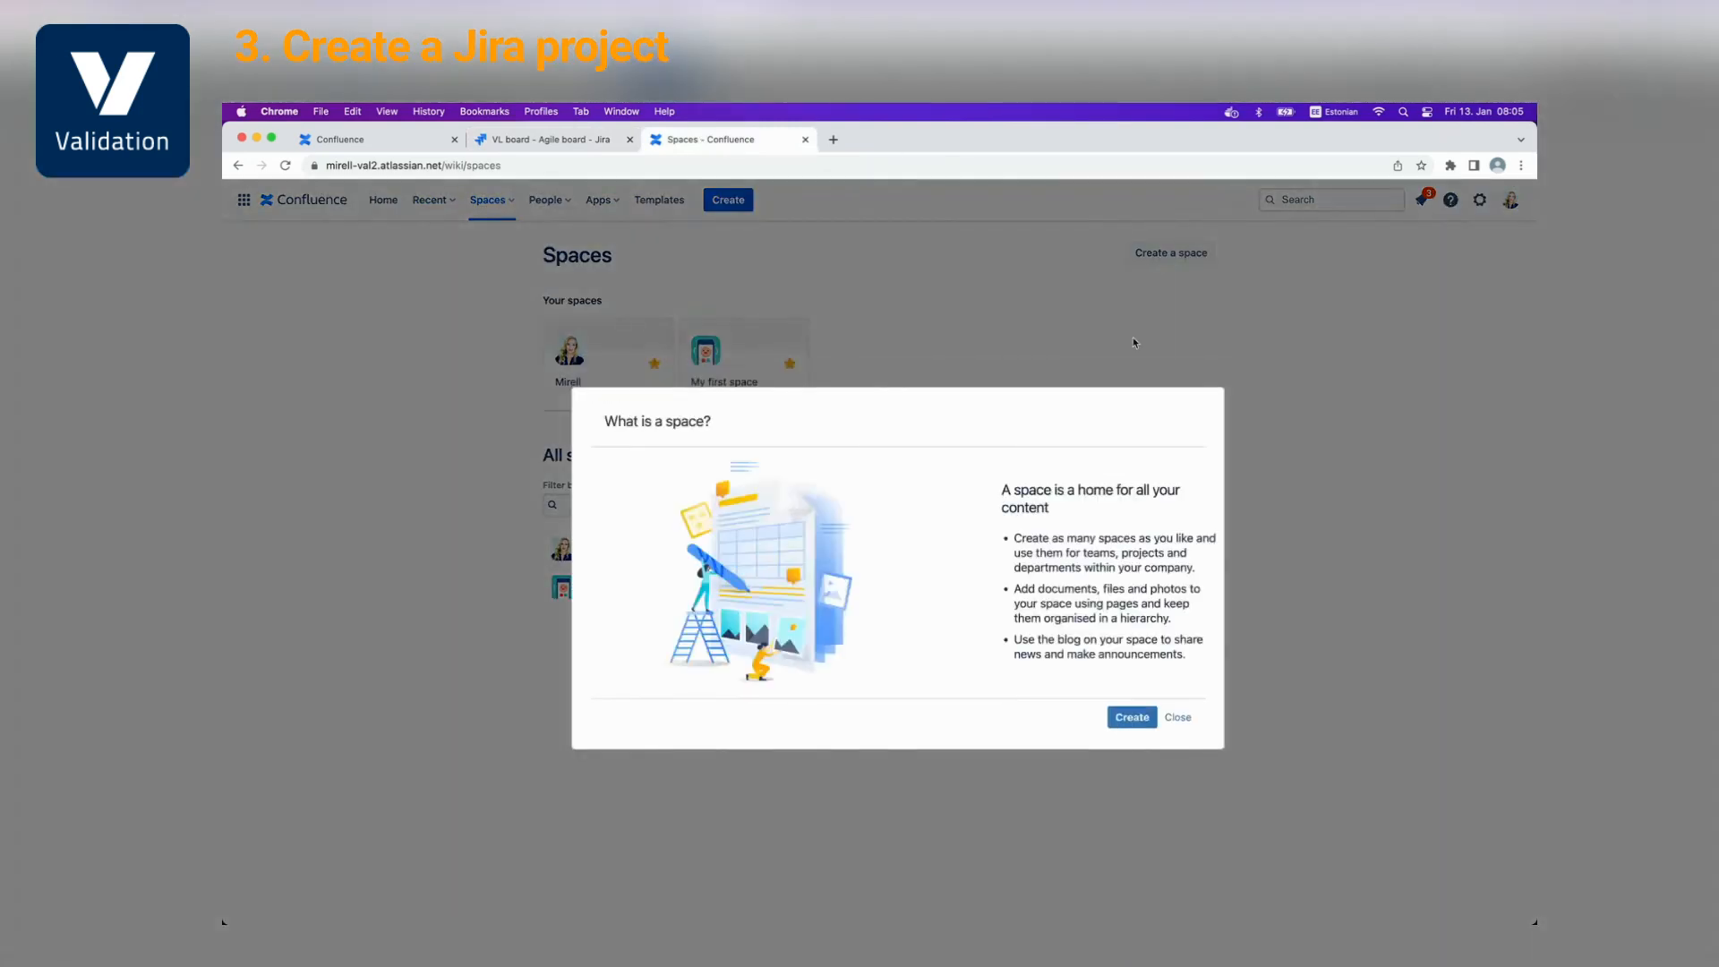
left_click(1134, 716)
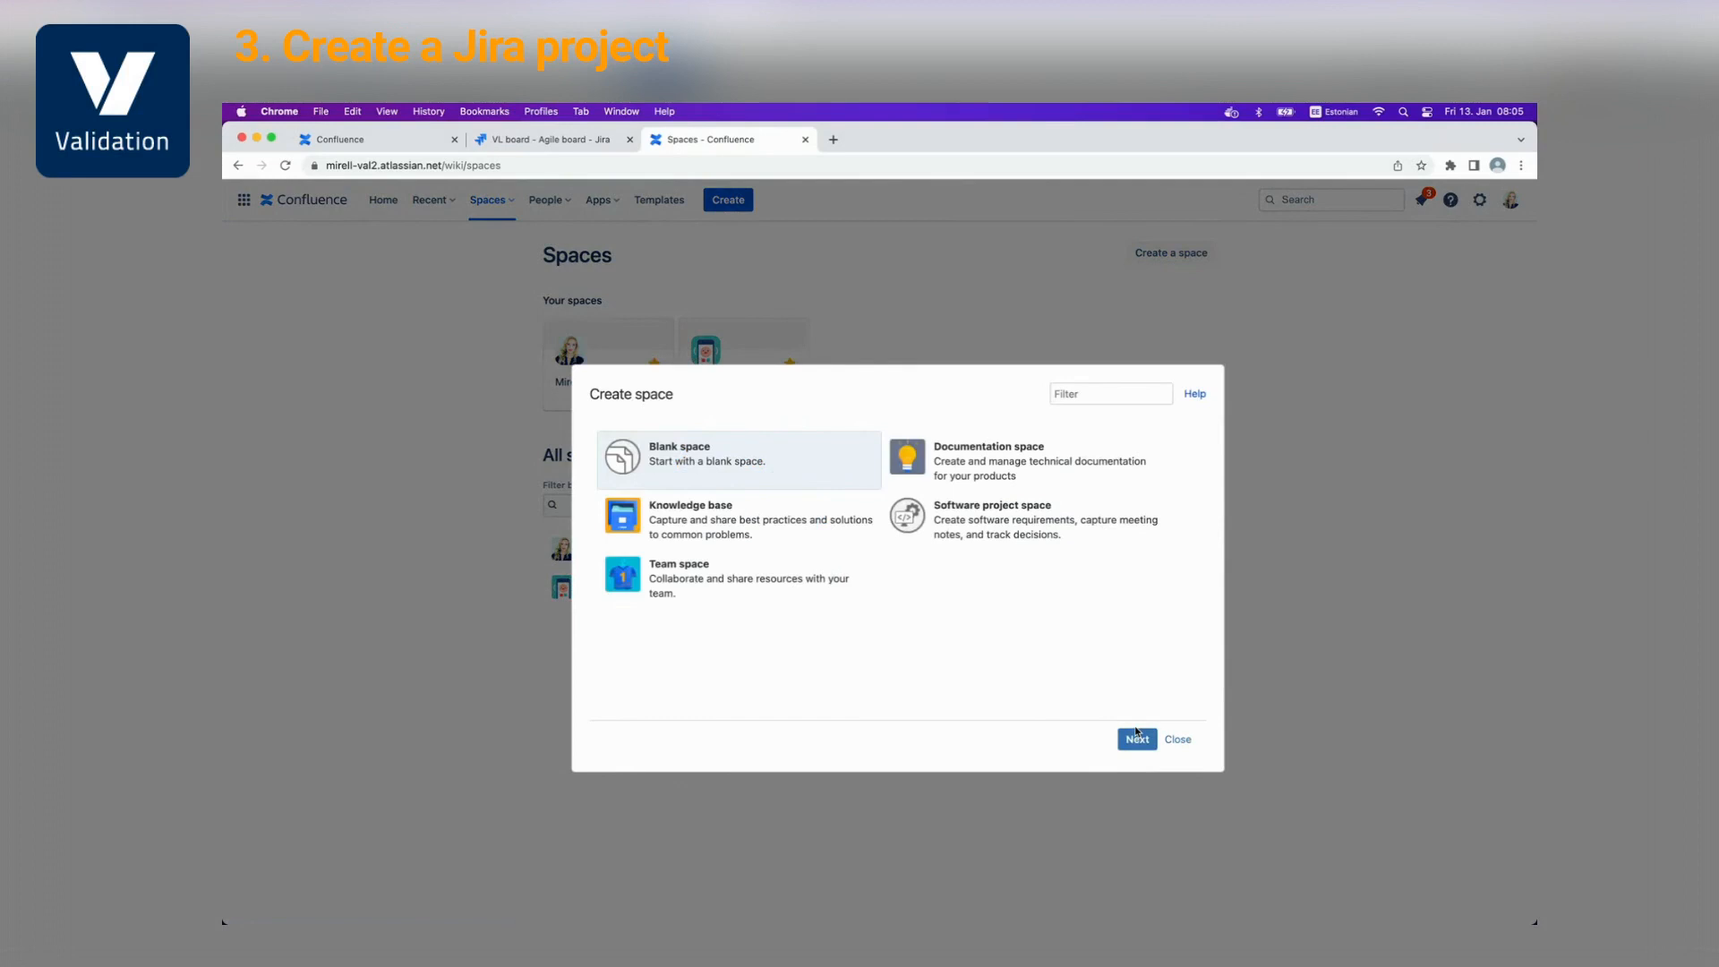
left_click(1136, 734)
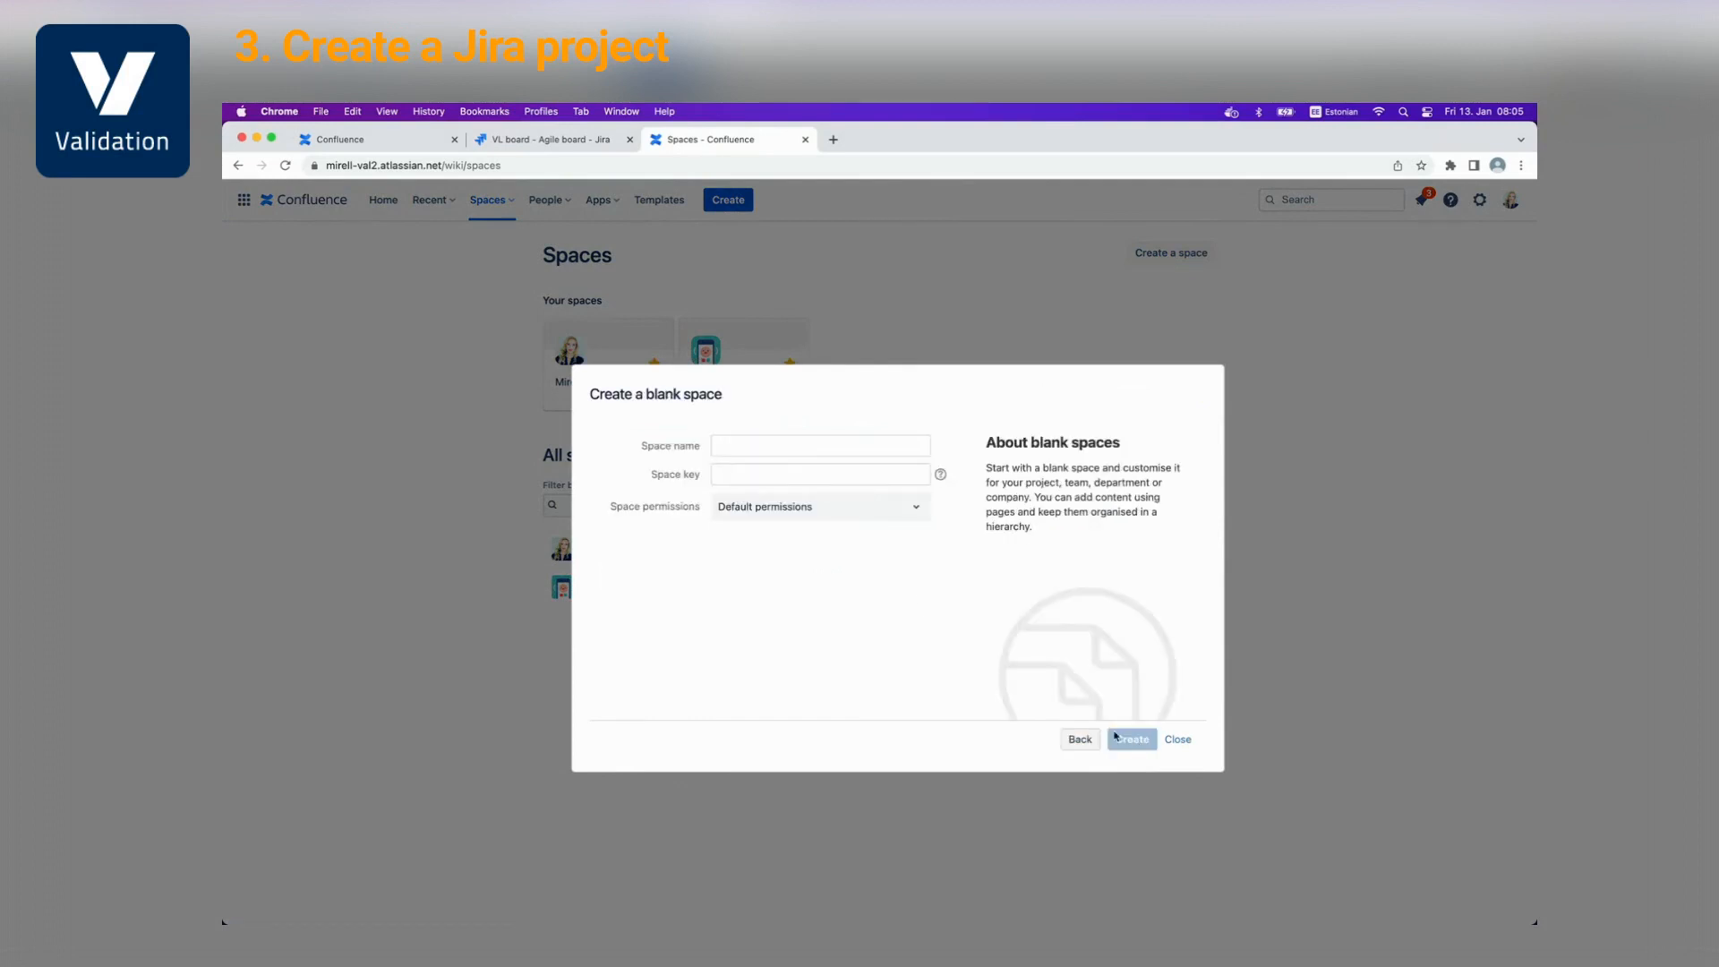
left_click(773, 438)
type("Validat")
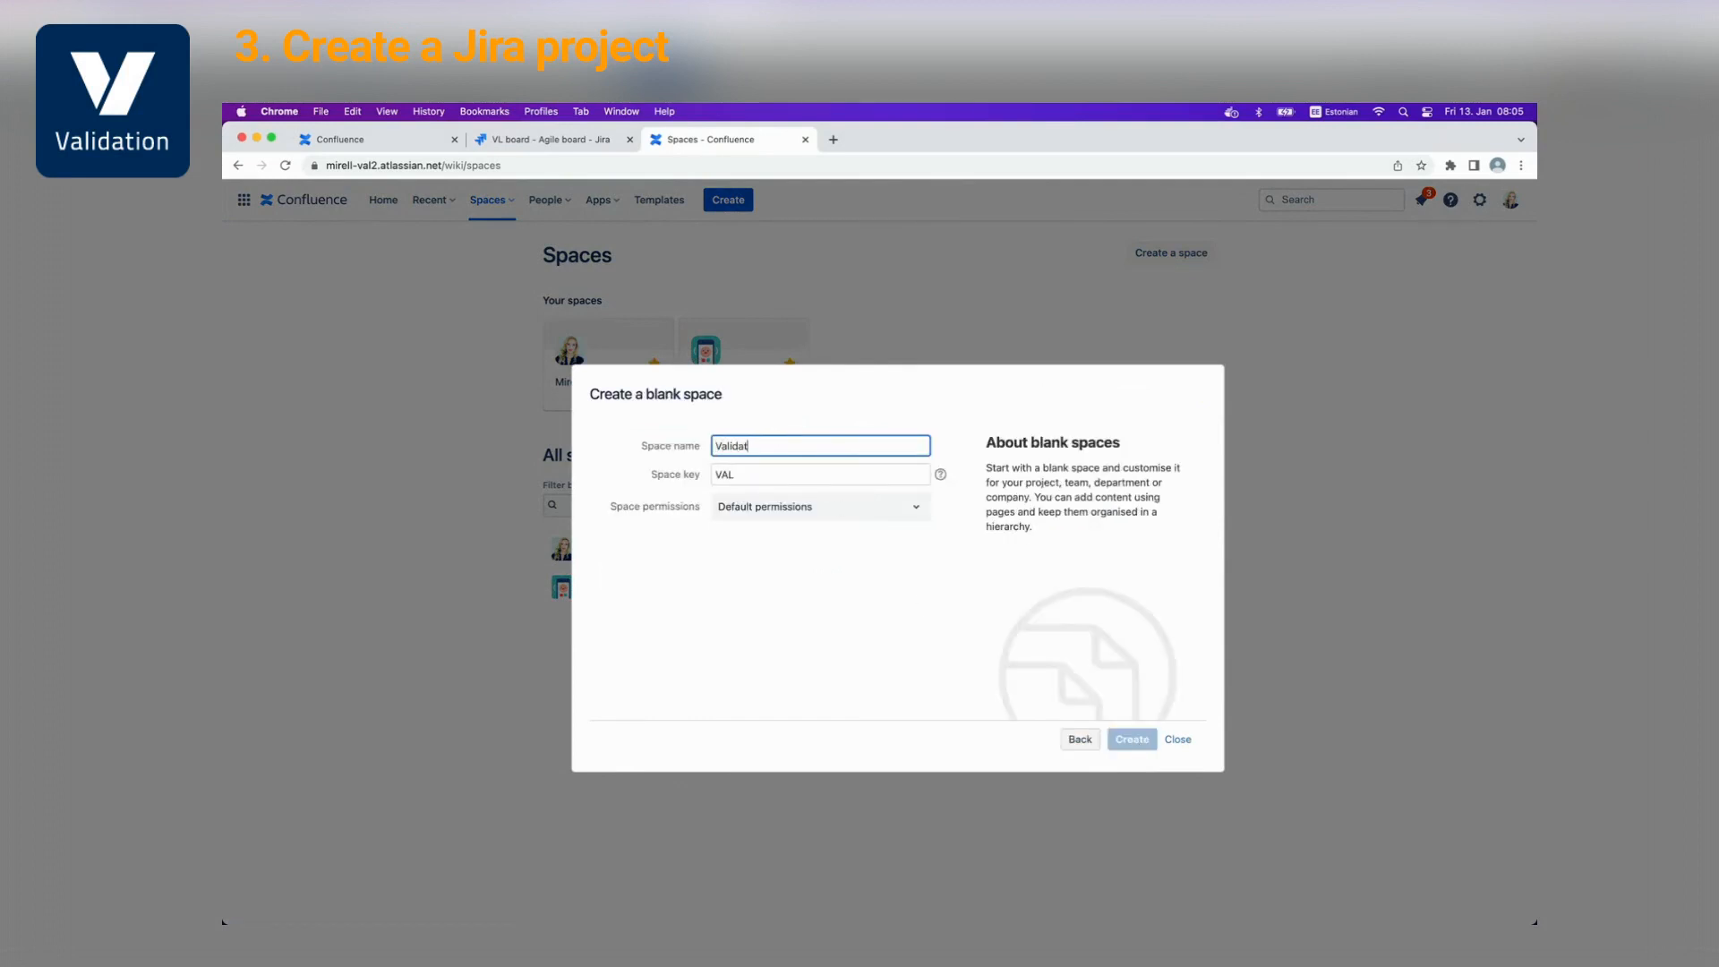
type("ionApp")
left_click(1140, 741)
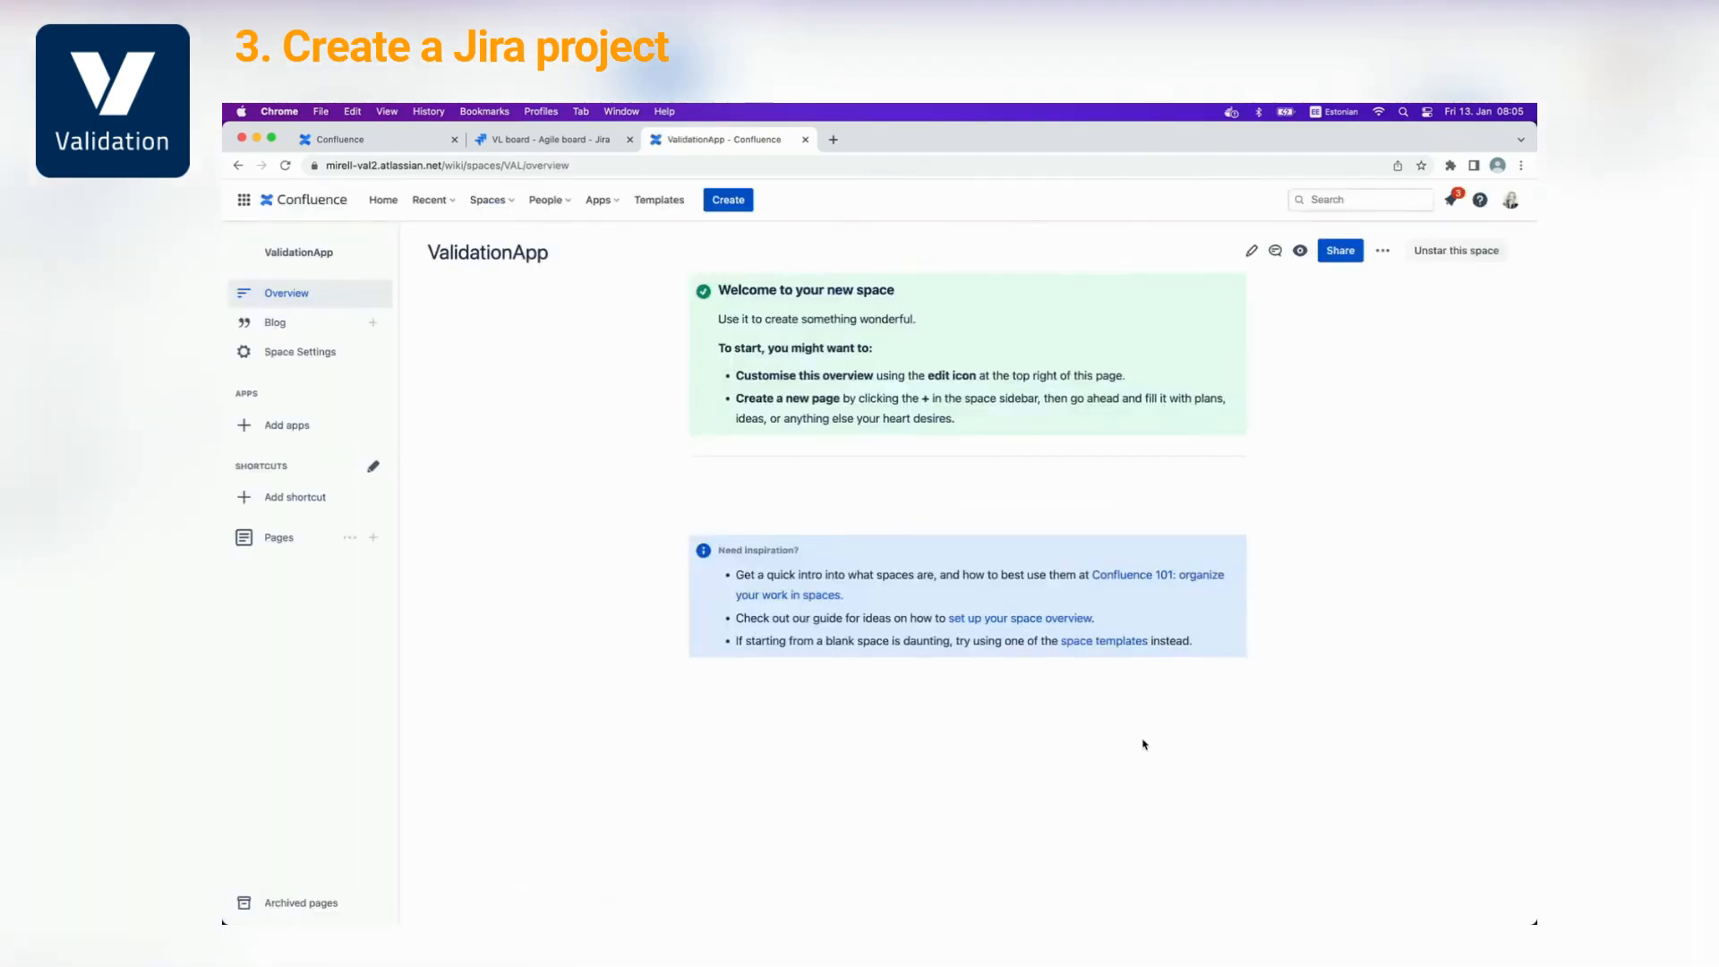
Add a page titled 'Validation reports' to the ValidationApp space and publish it
left_click(275, 538)
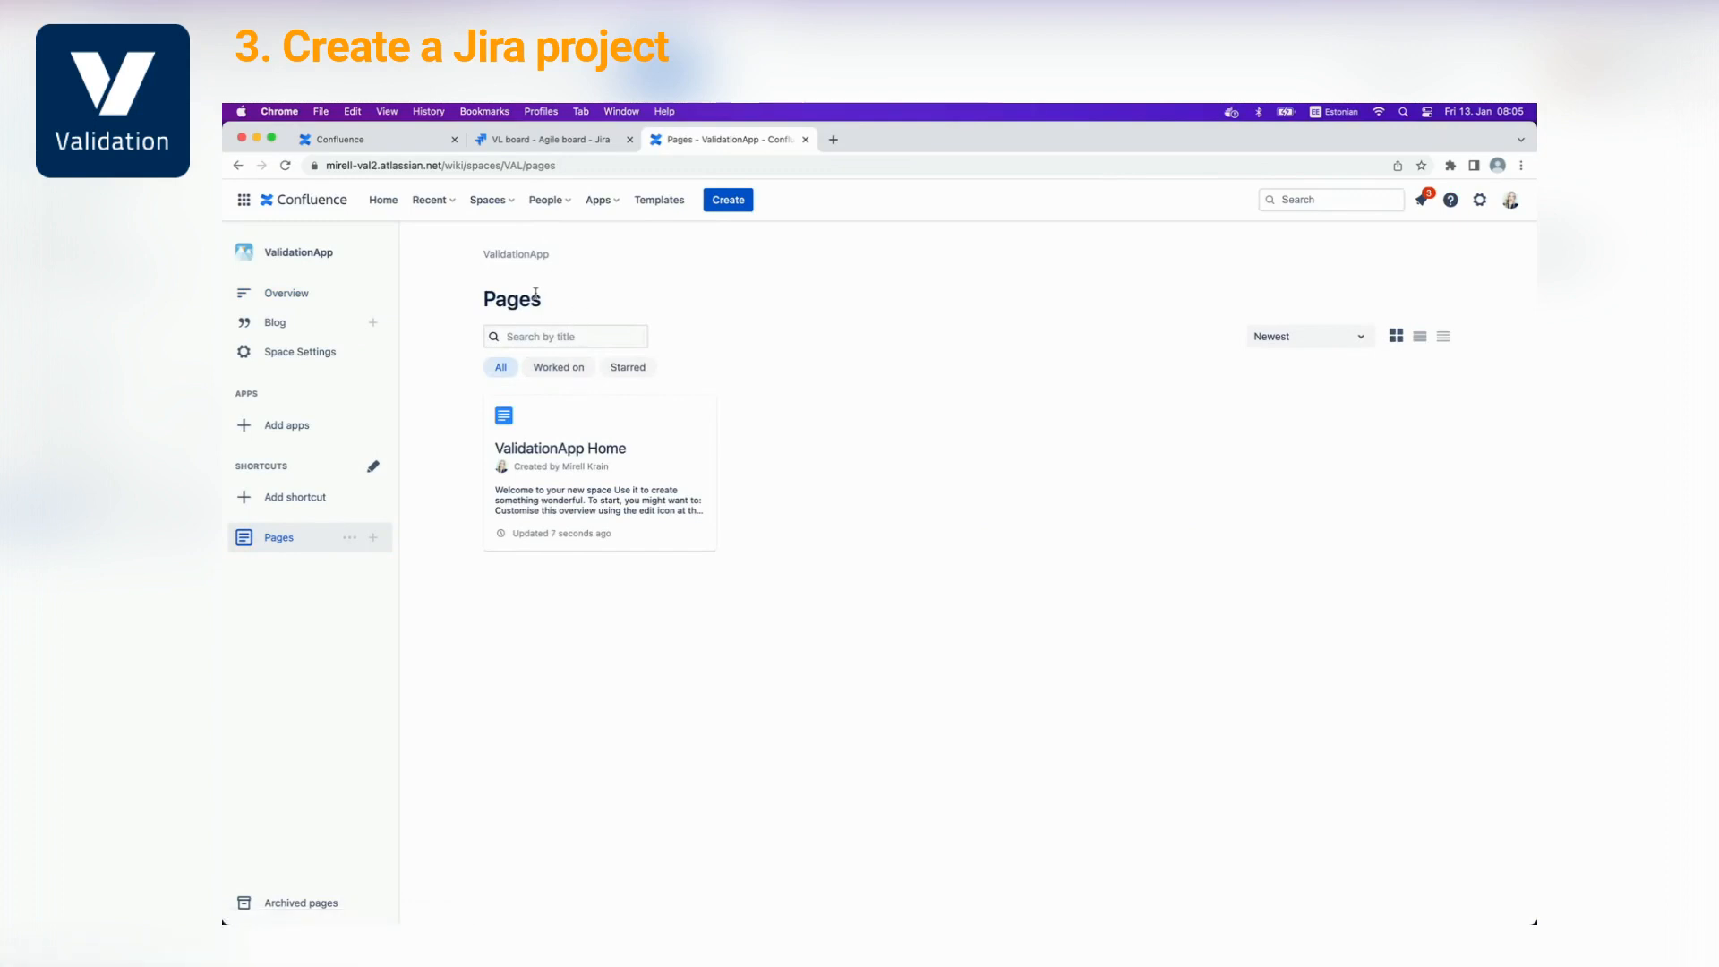
left_click(373, 537)
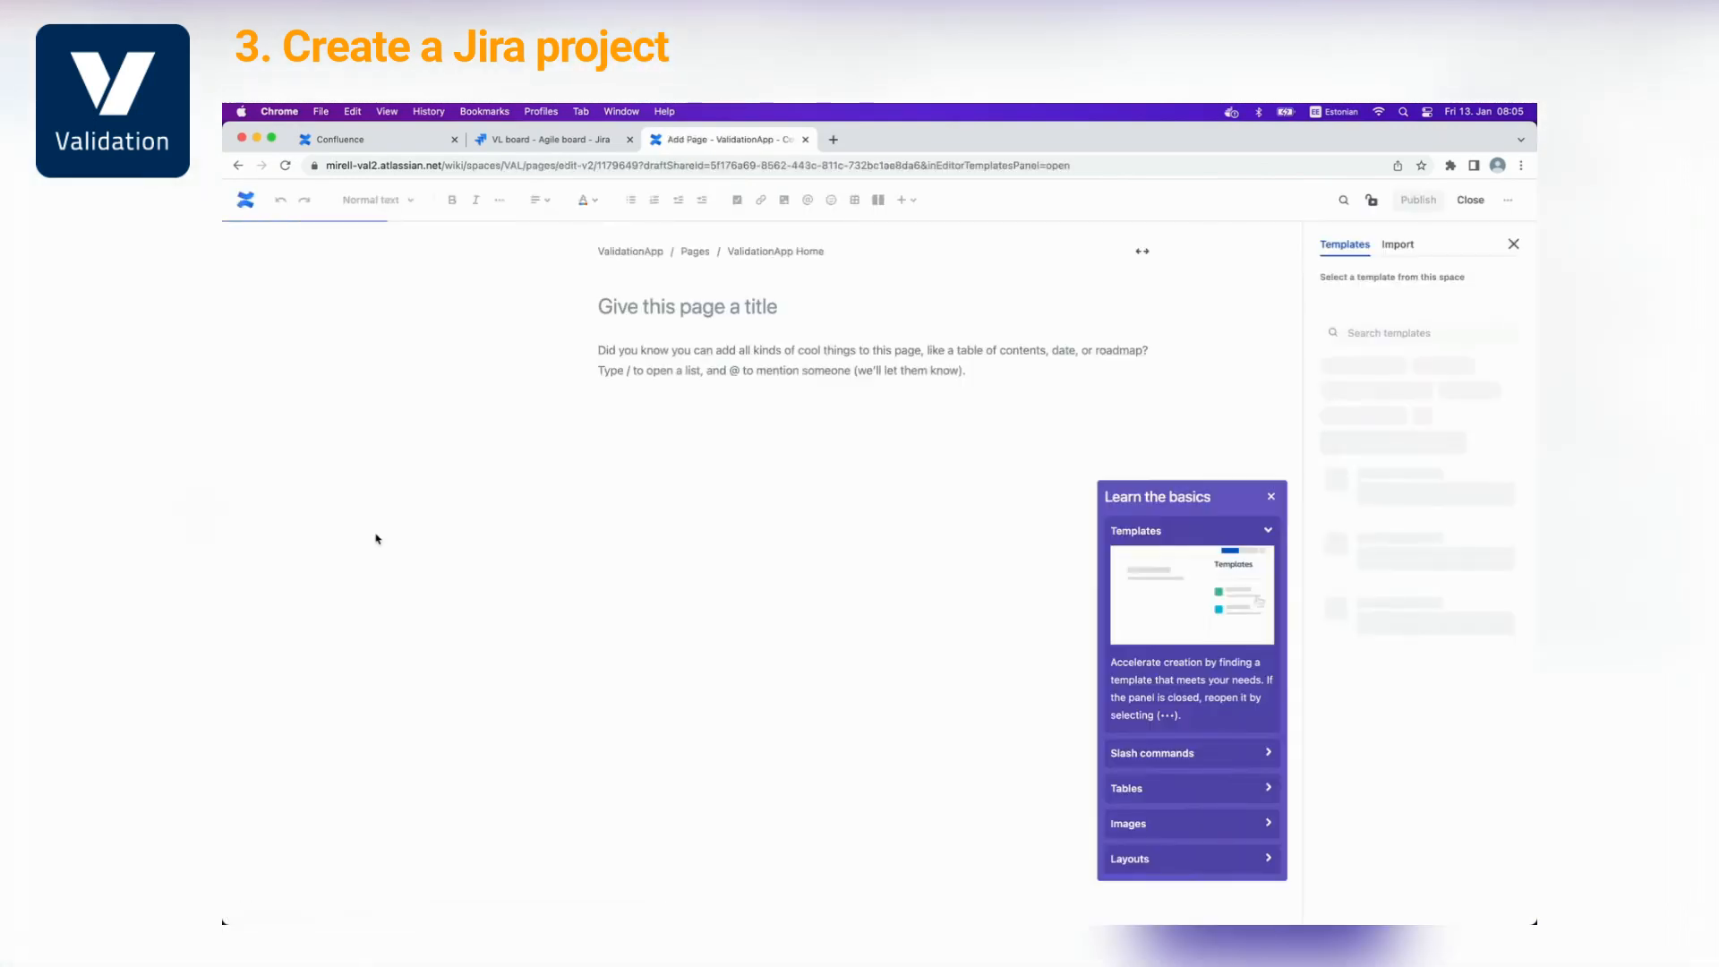
left_click(1271, 496)
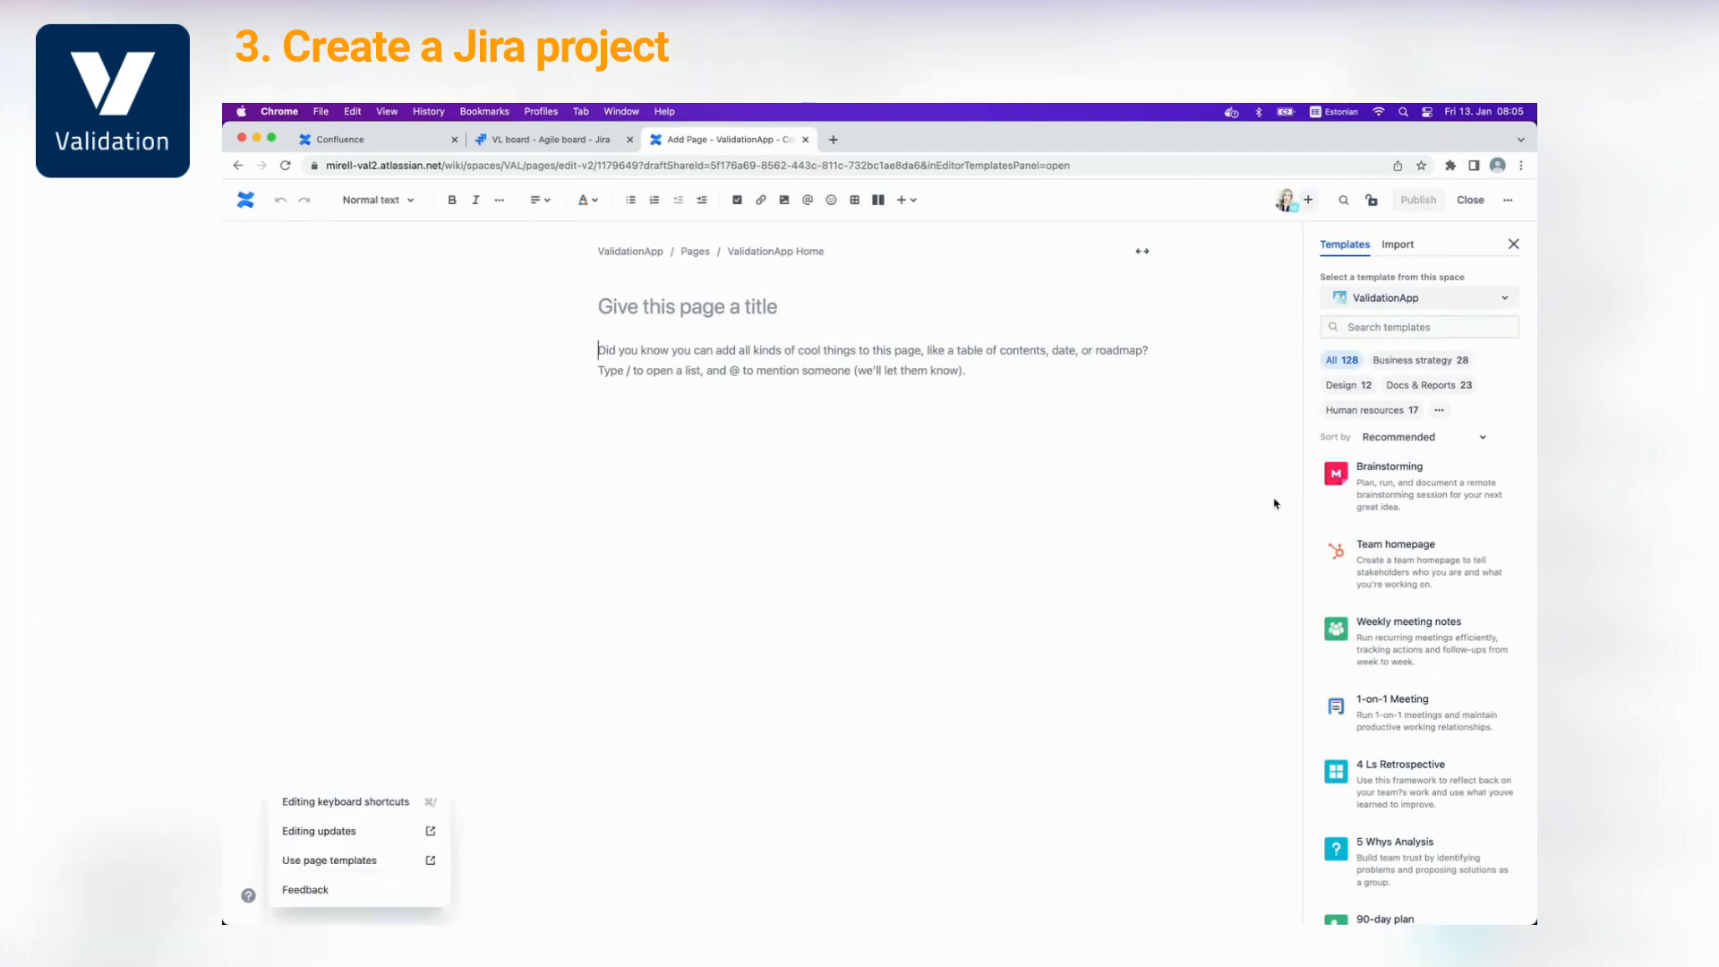
left_click(713, 898)
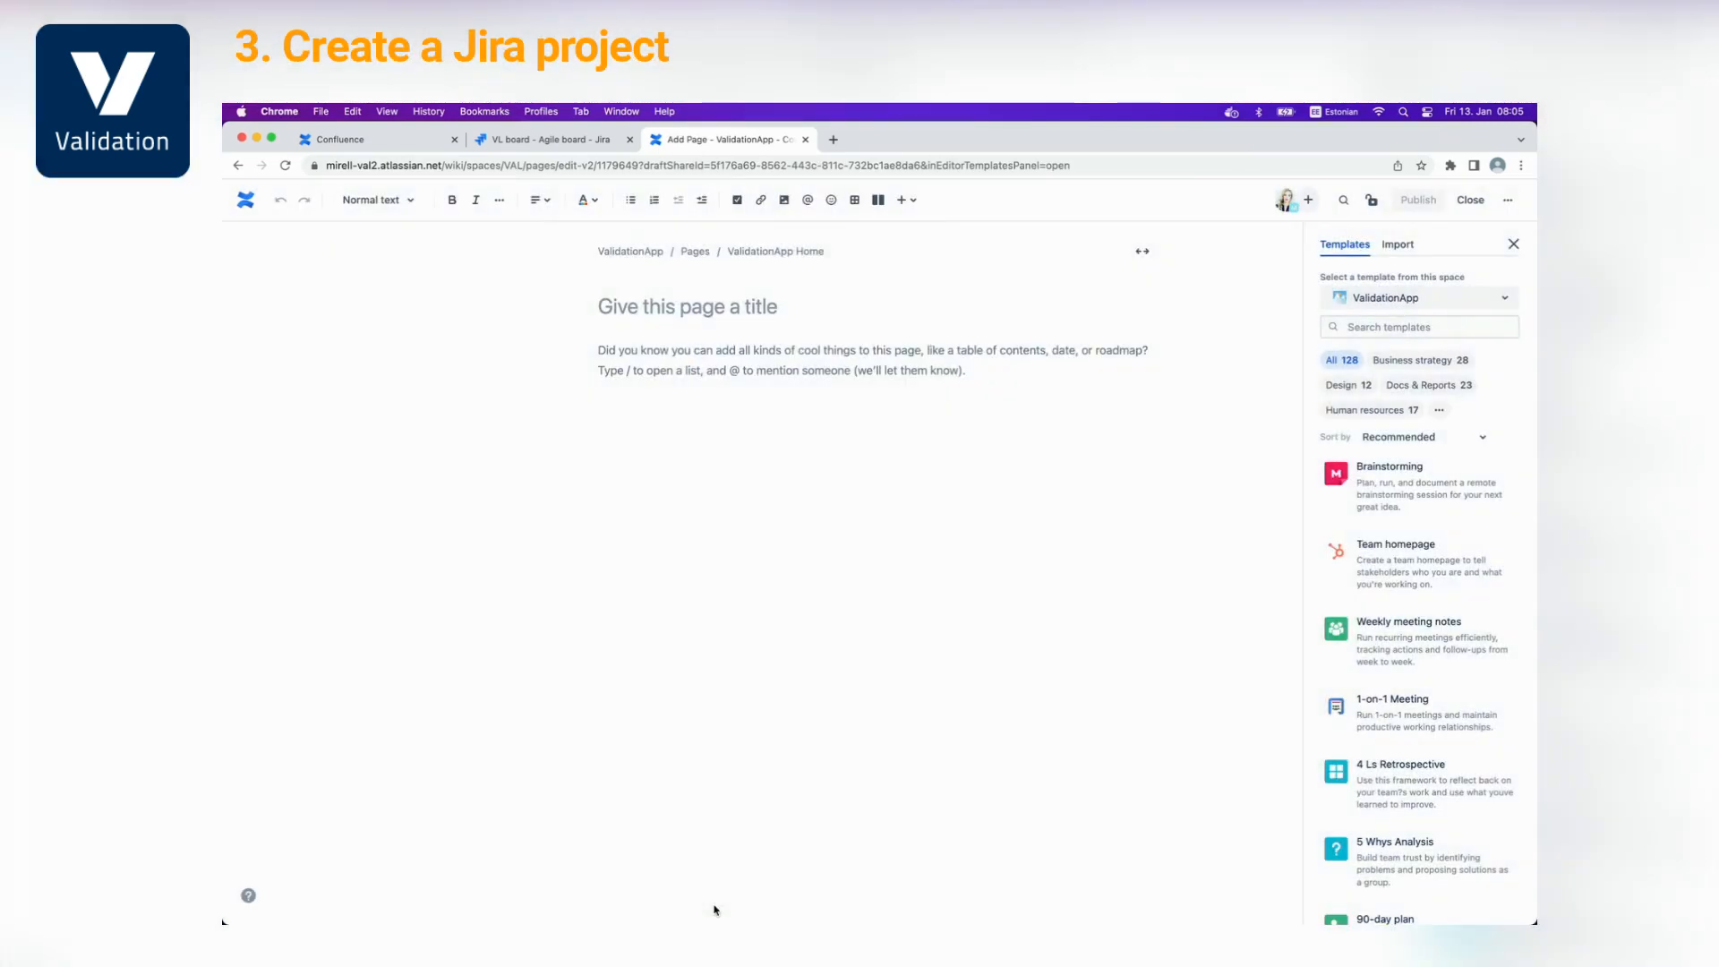
type("Vali")
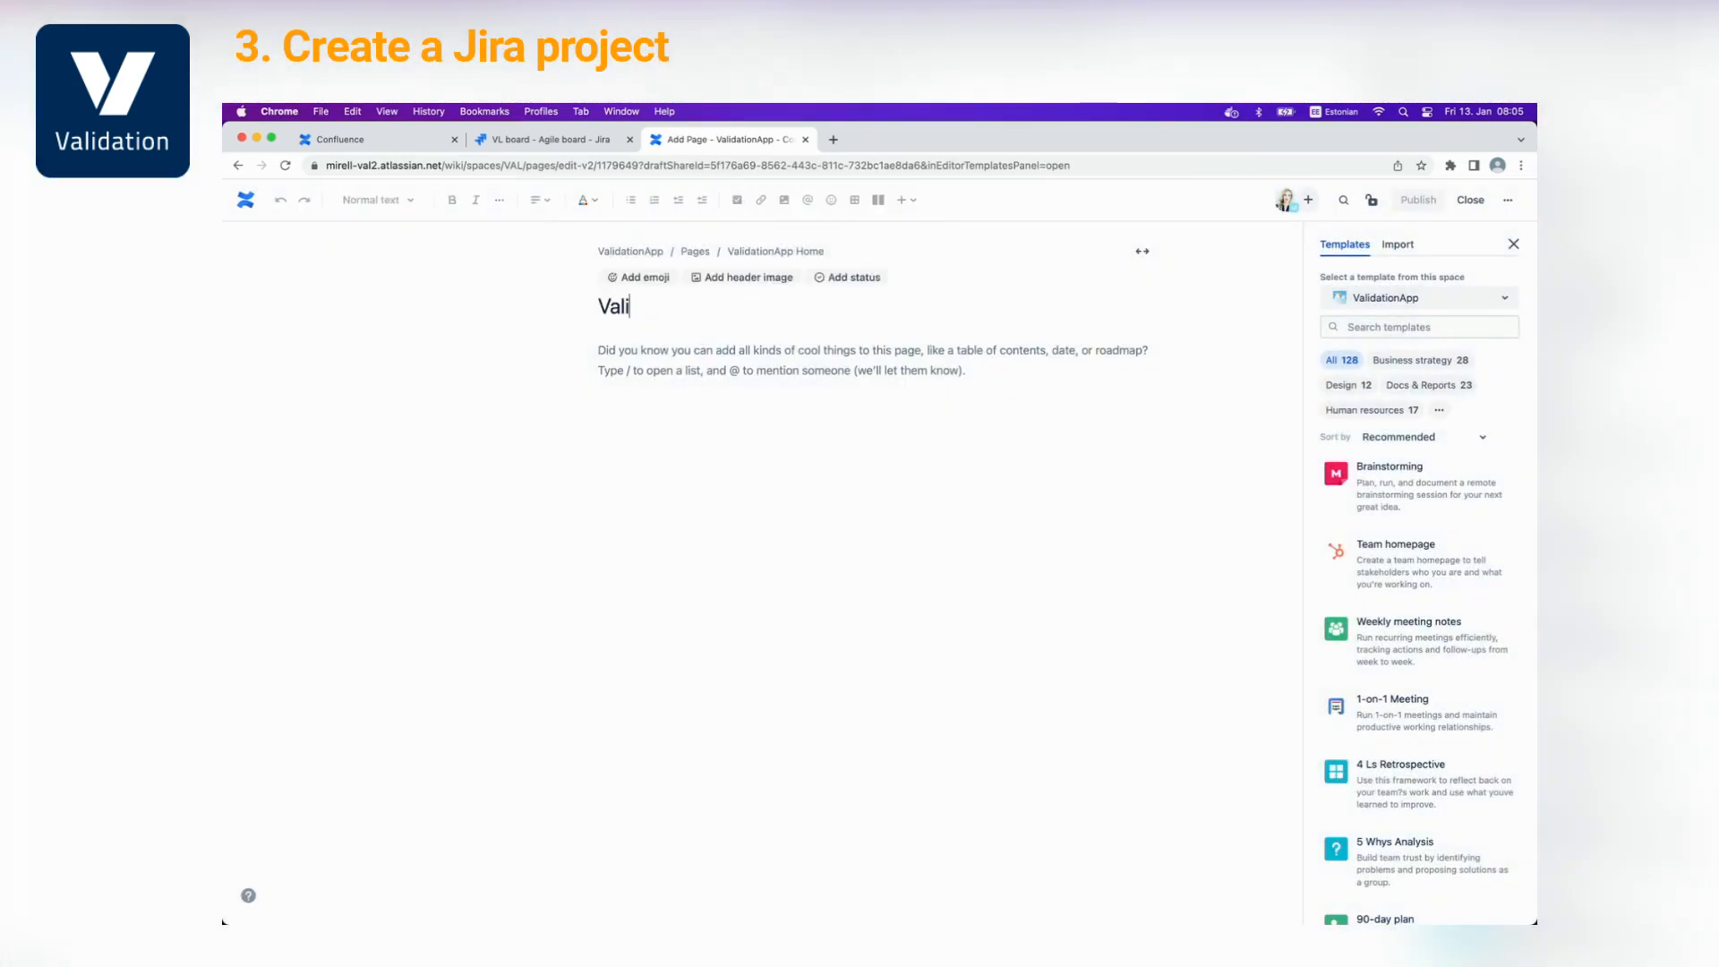
type("dation reports")
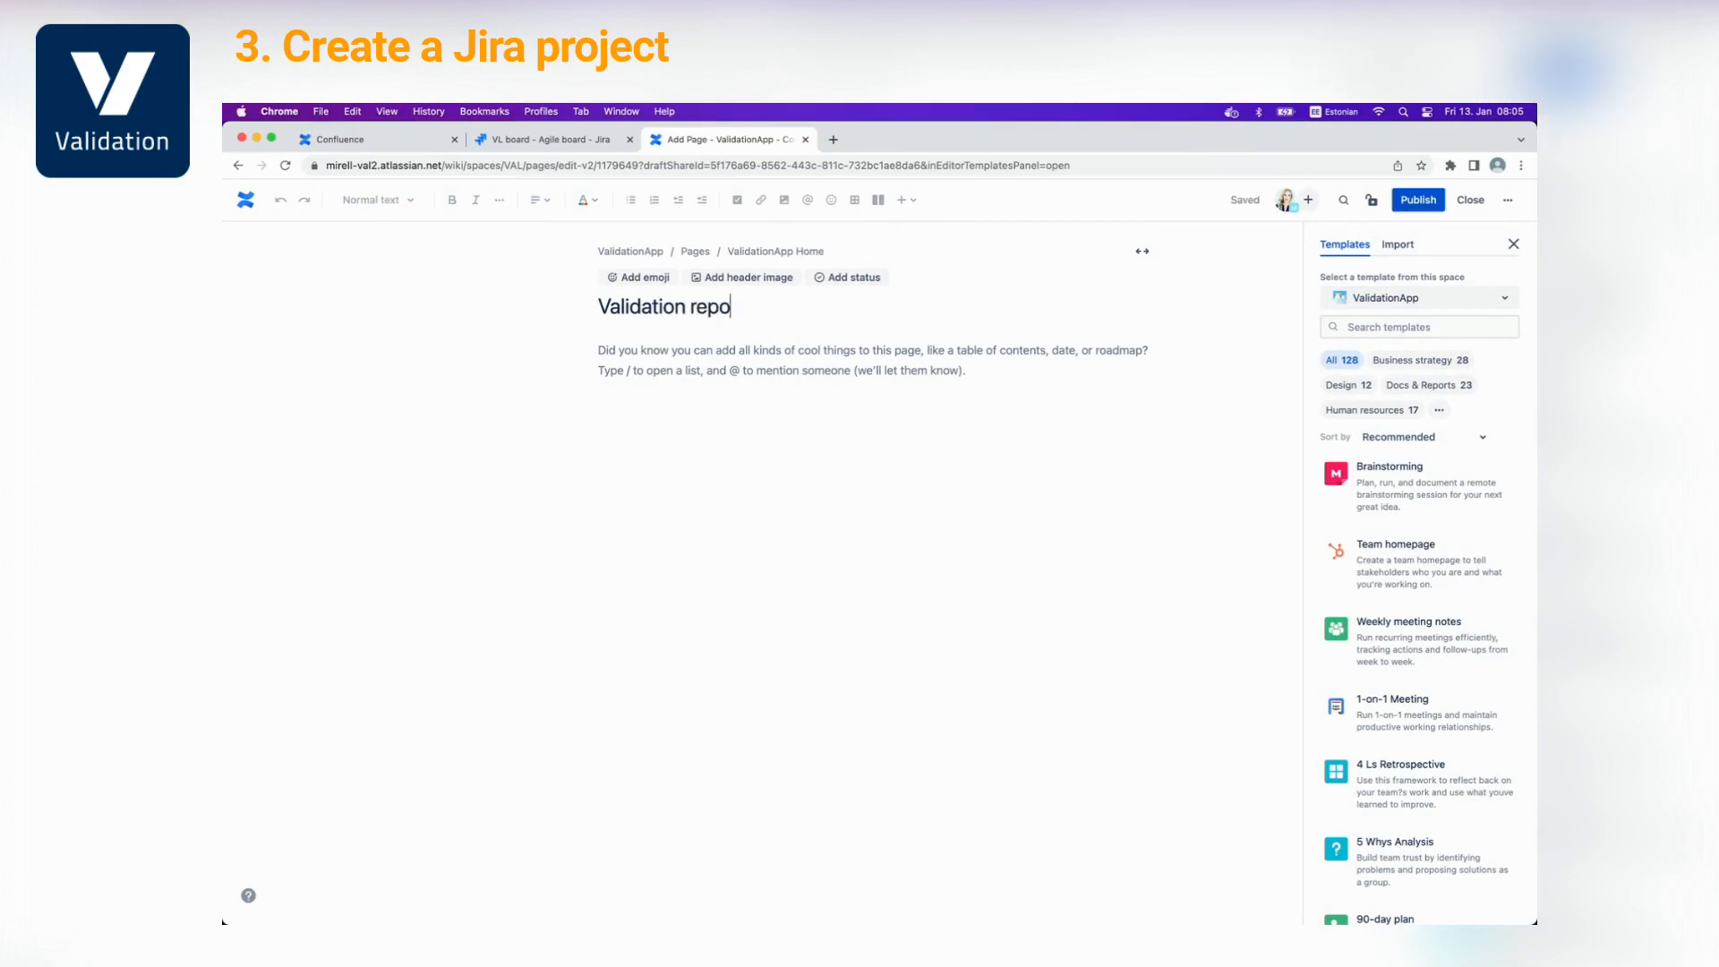
left_click(1419, 199)
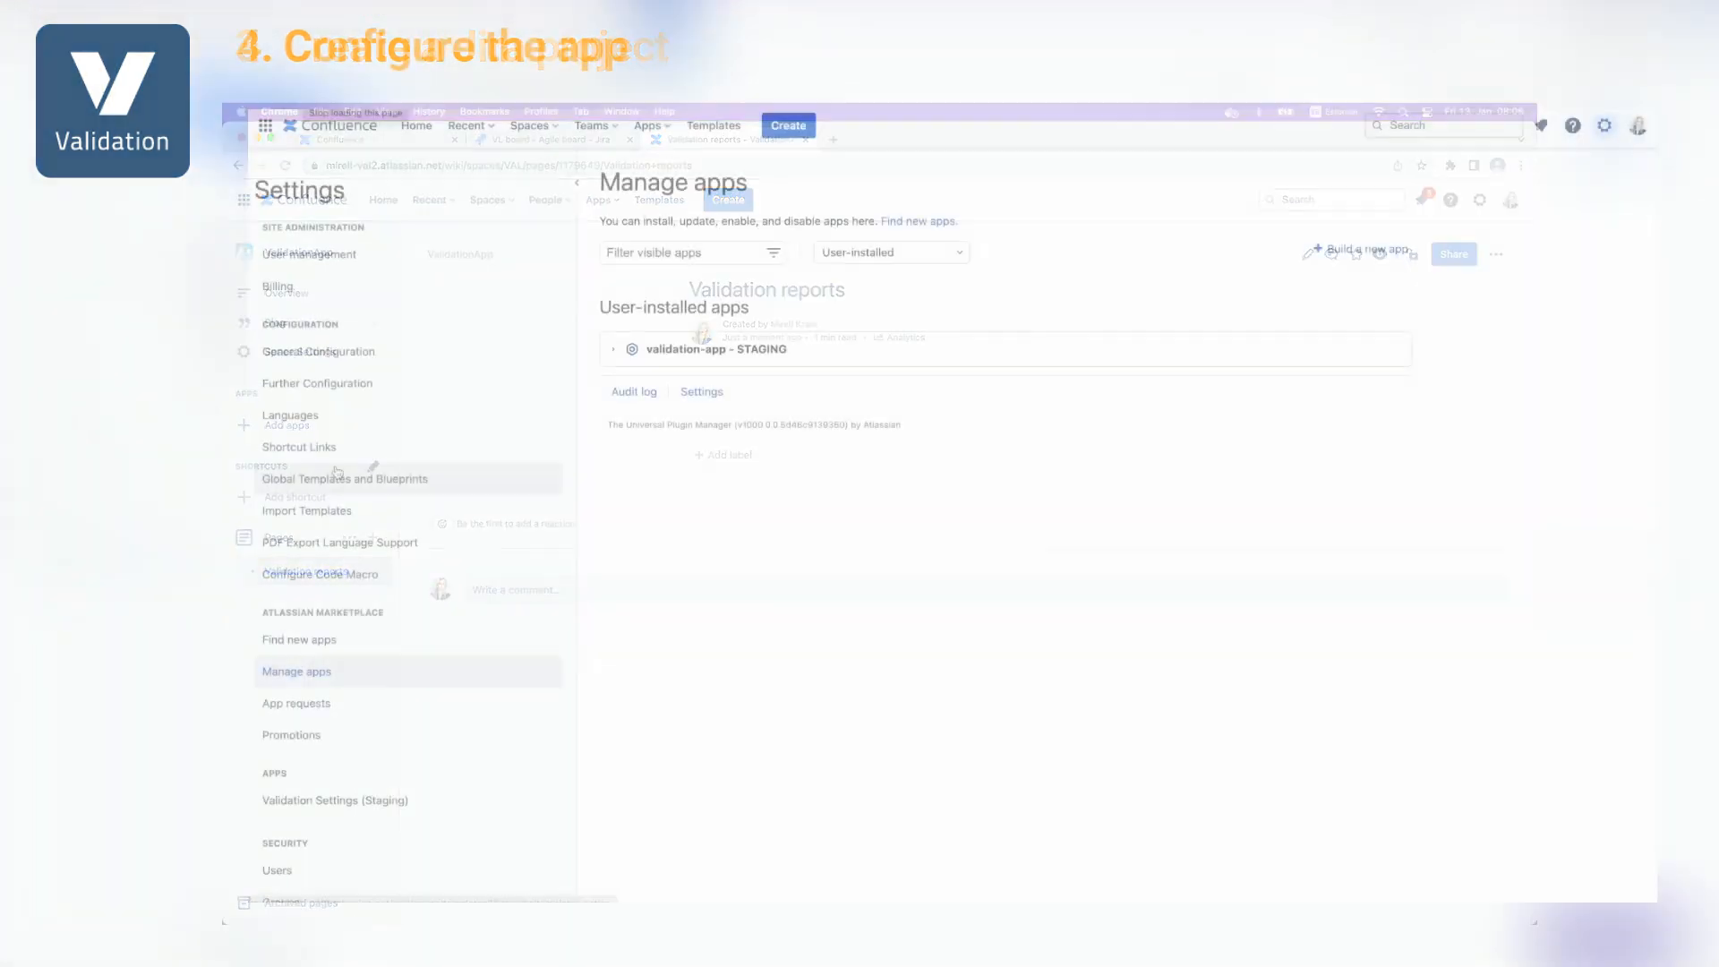
Choose the Validation app's Reporter user and go to the Atlassian account's API token page
left_click(1051, 305)
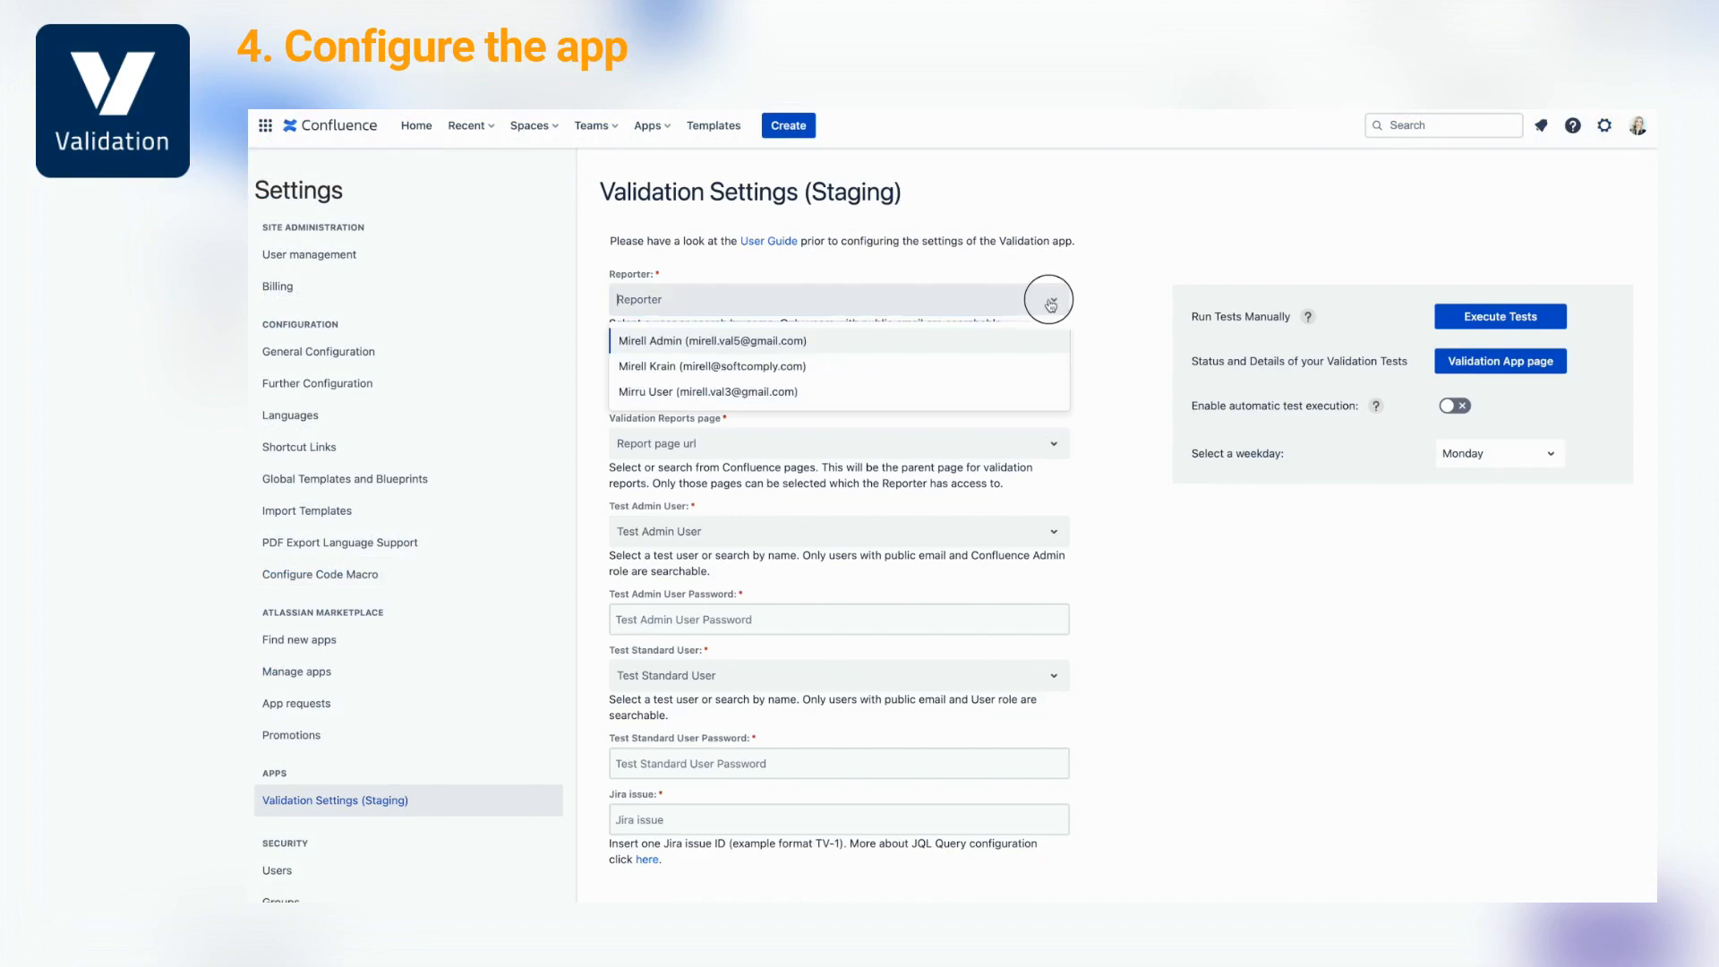
left_click(997, 365)
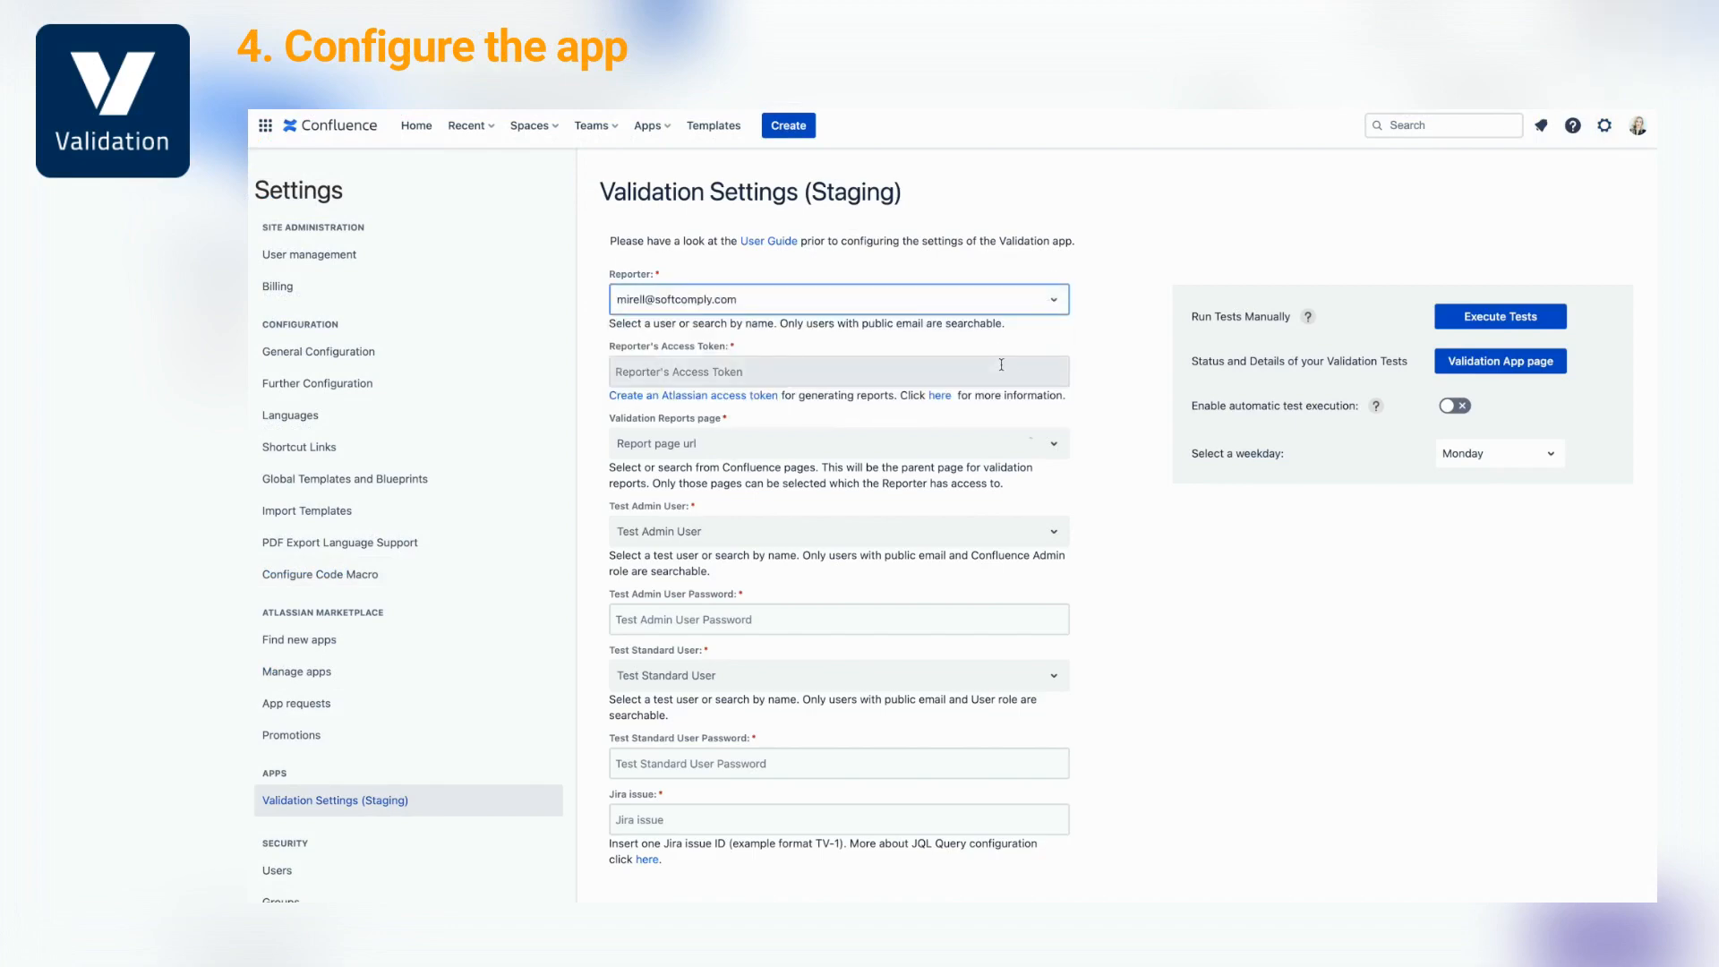
left_click(761, 394)
left_click(1135, 300)
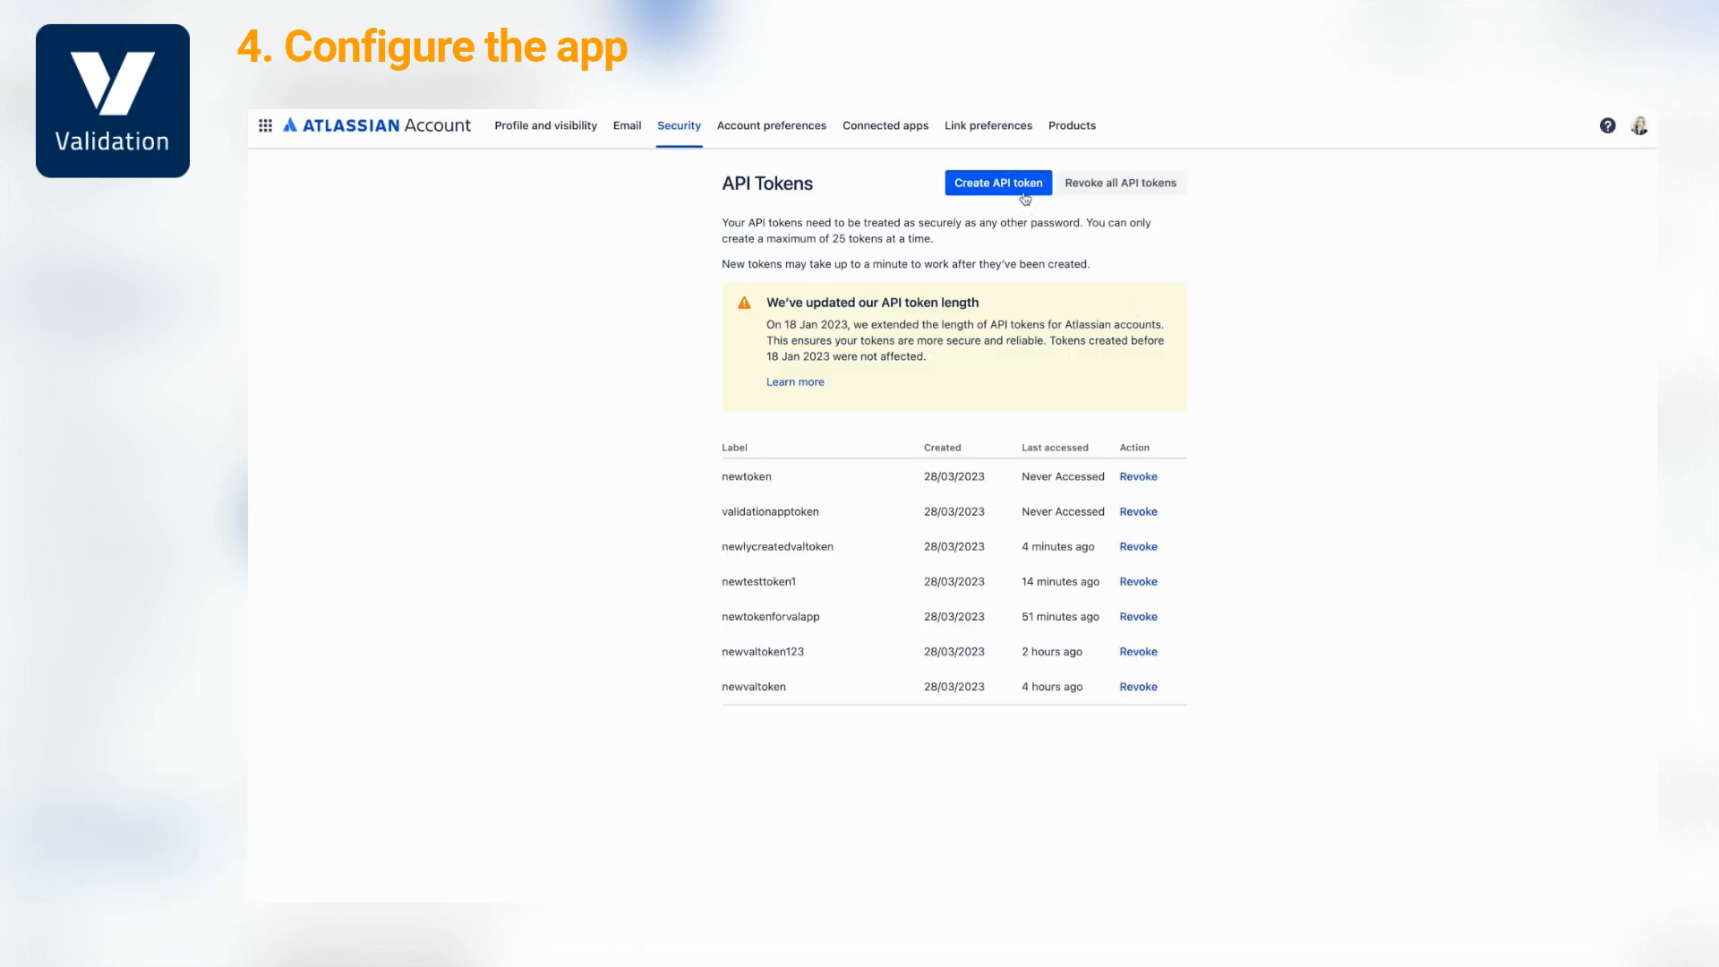
Create a new API token labelled 'newy' and copy it
left_click(1021, 183)
type("newy")
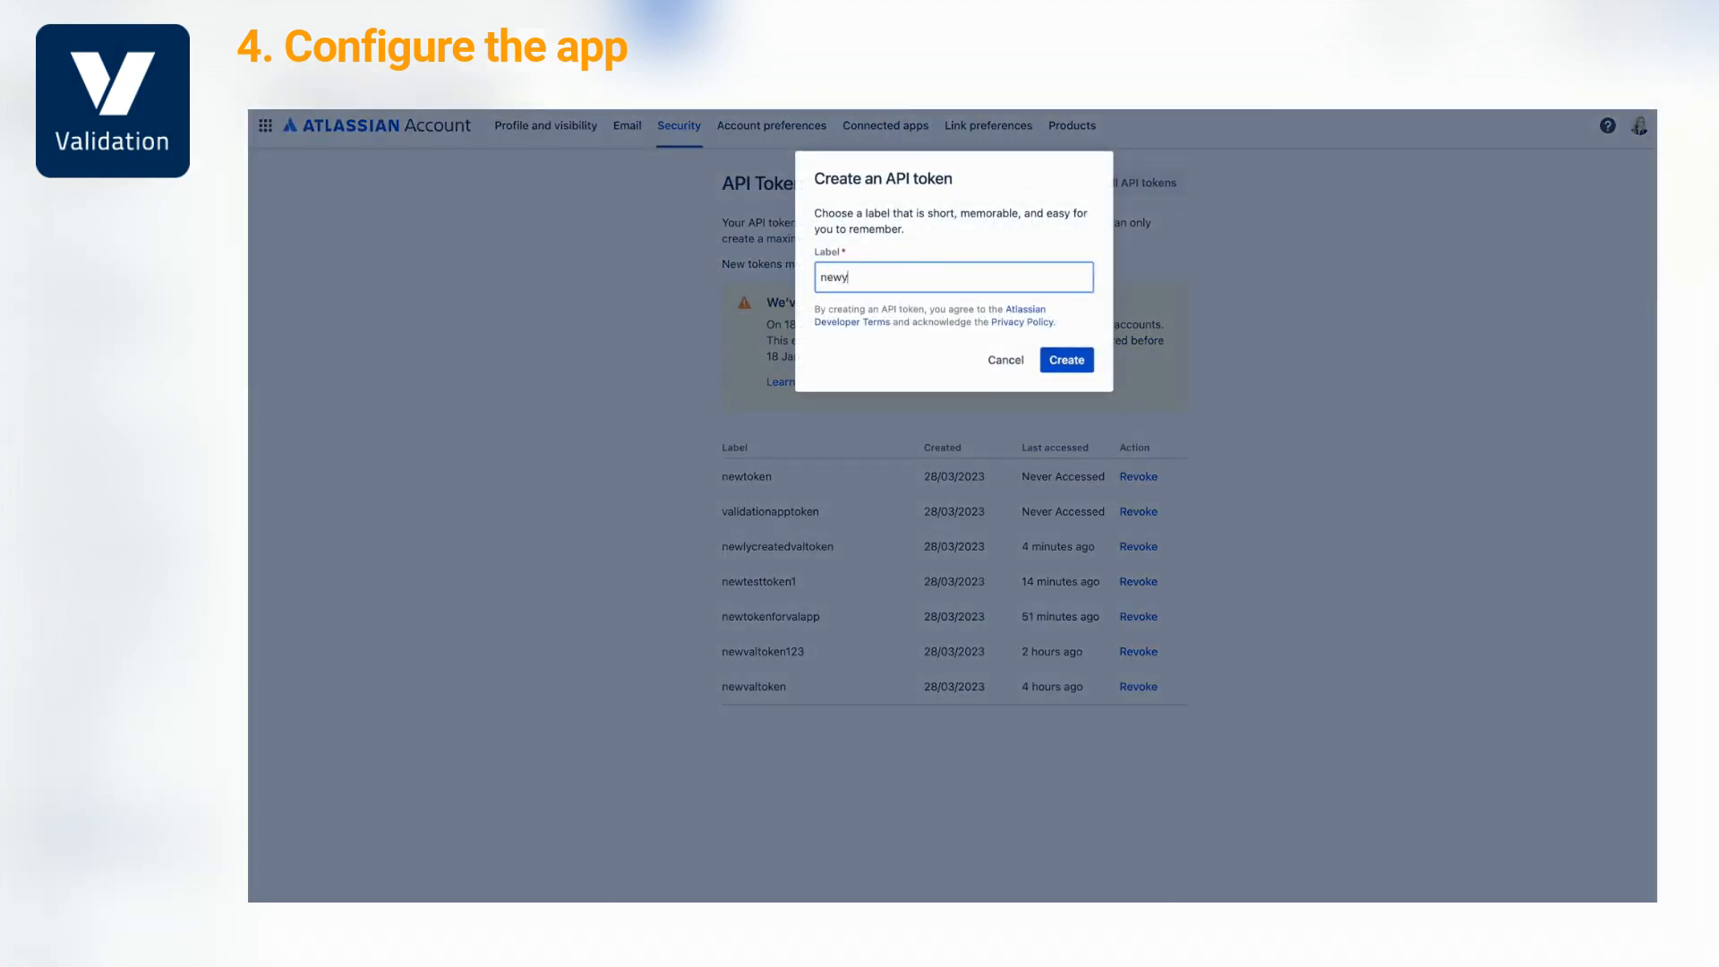
left_click(1065, 360)
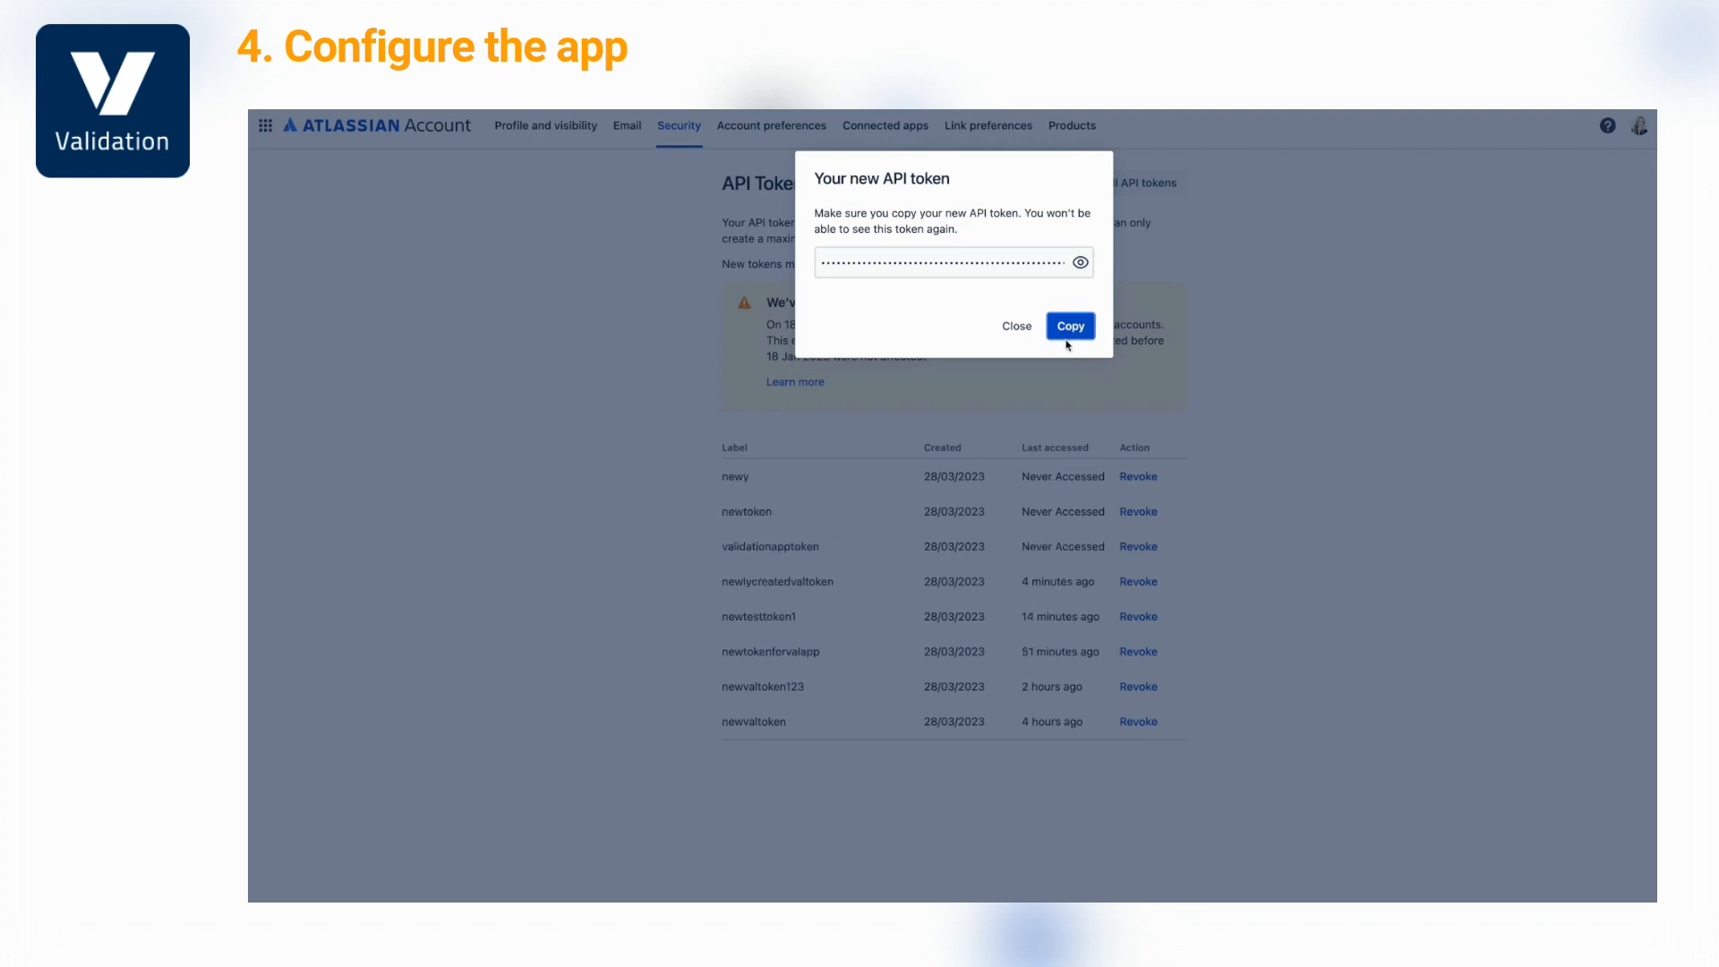
left_click(1073, 325)
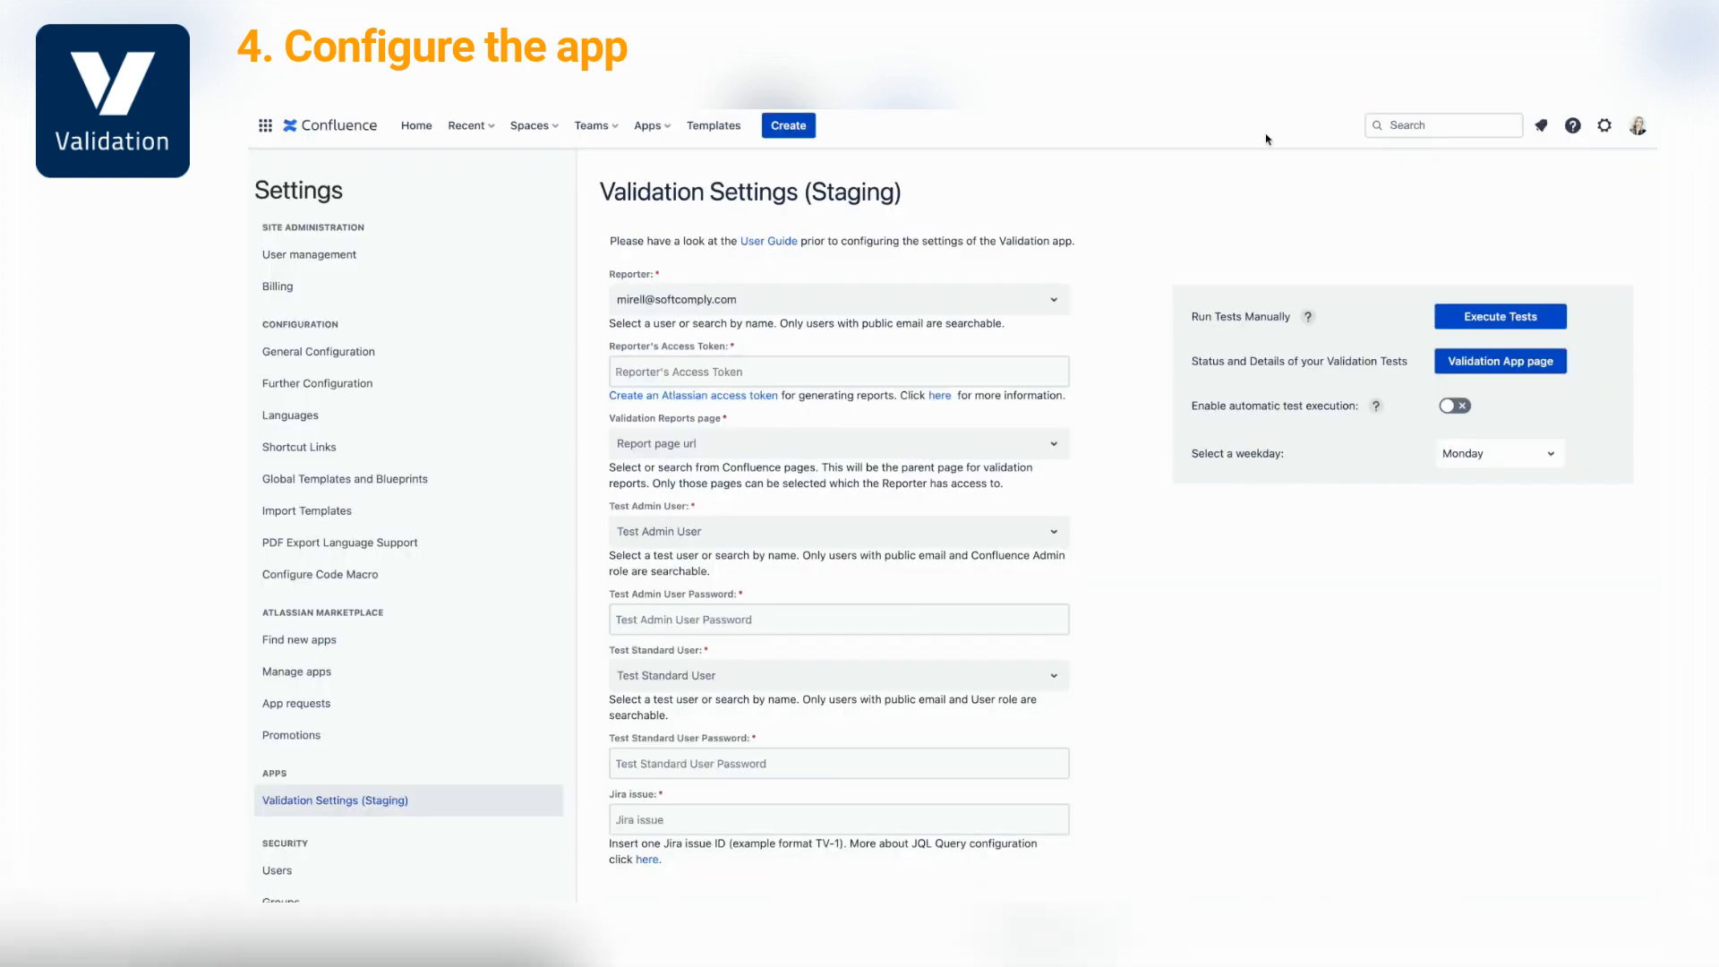
Paste the API token as the reporter's access token and pick Overview as the reports page
left_click(895, 360)
key("ctrl+v")
scroll(897, 369, "down", 1)
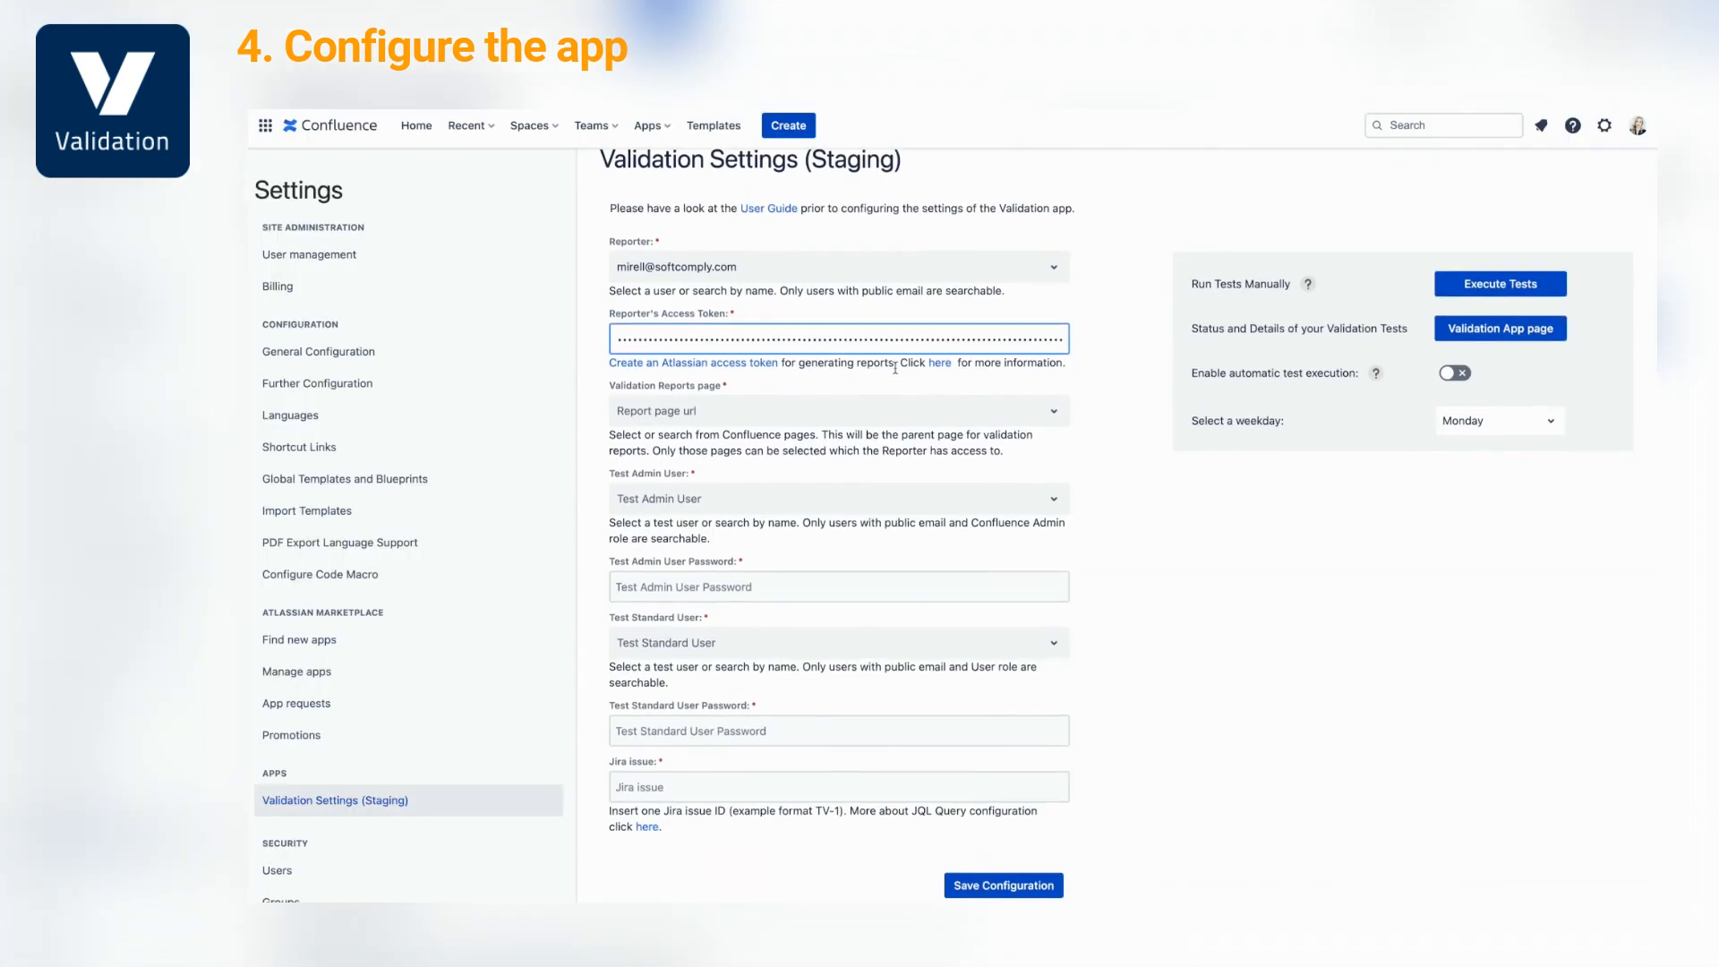
left_click(900, 389)
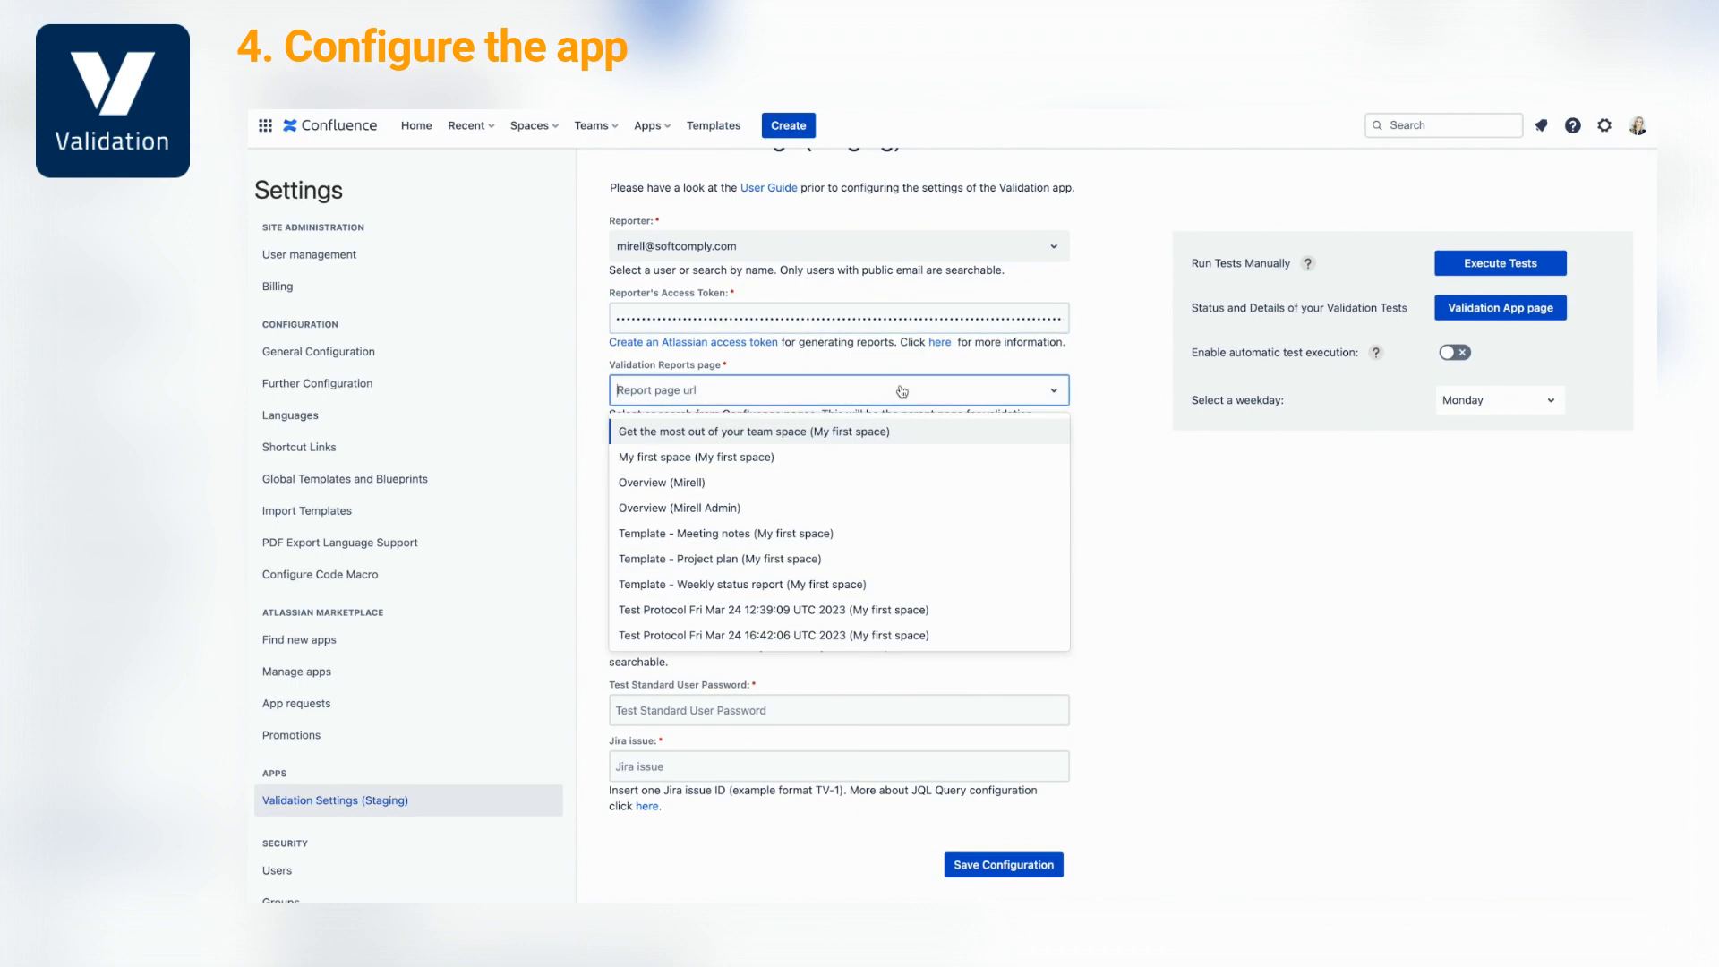
left_click(888, 485)
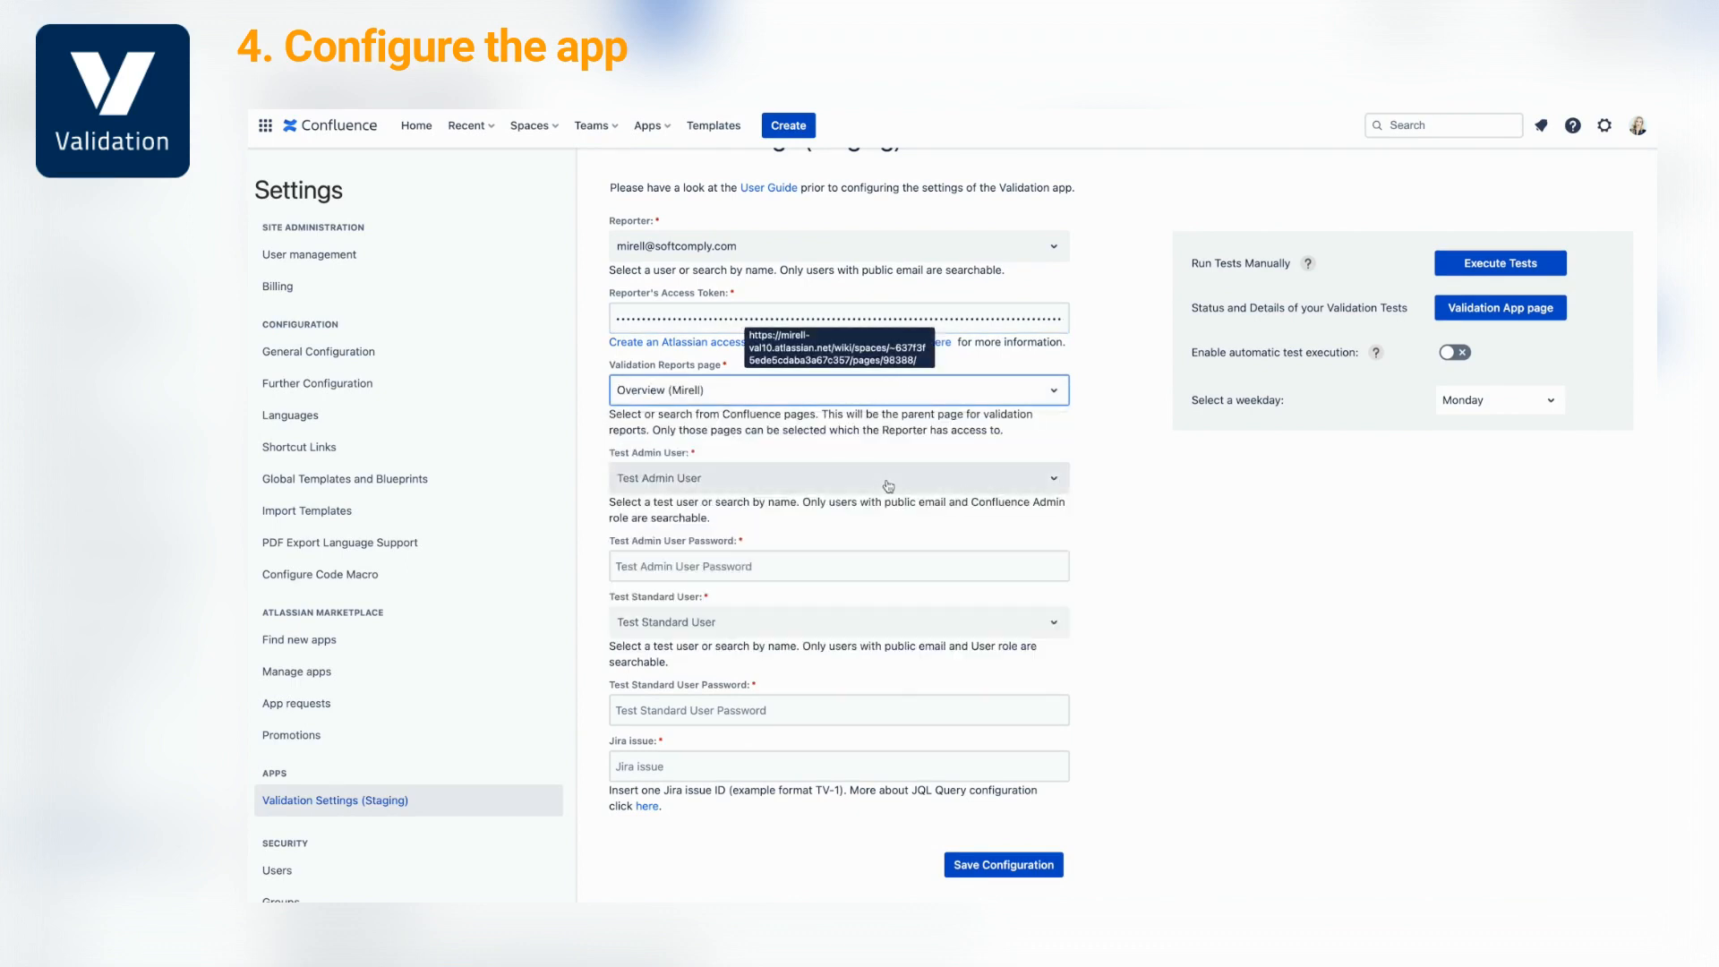
Select the test admin and standard users with their passwords, and enter Jira issue VAL-1
left_click(888, 479)
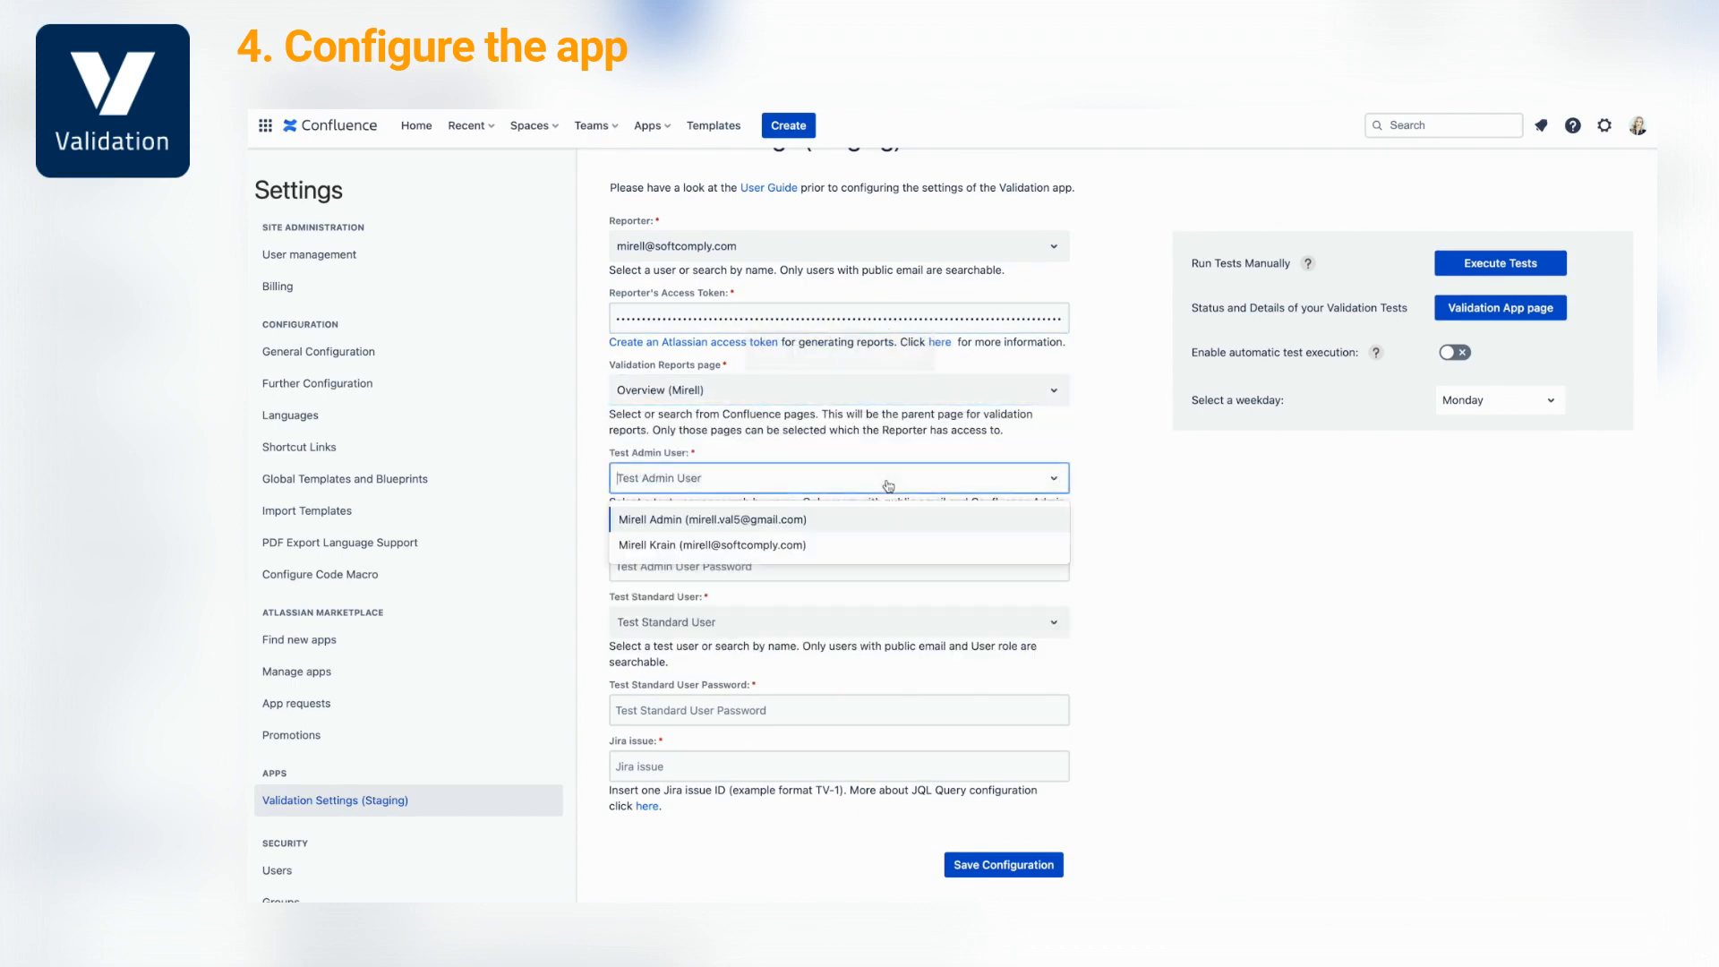
left_click(883, 526)
left_click(874, 566)
type("m")
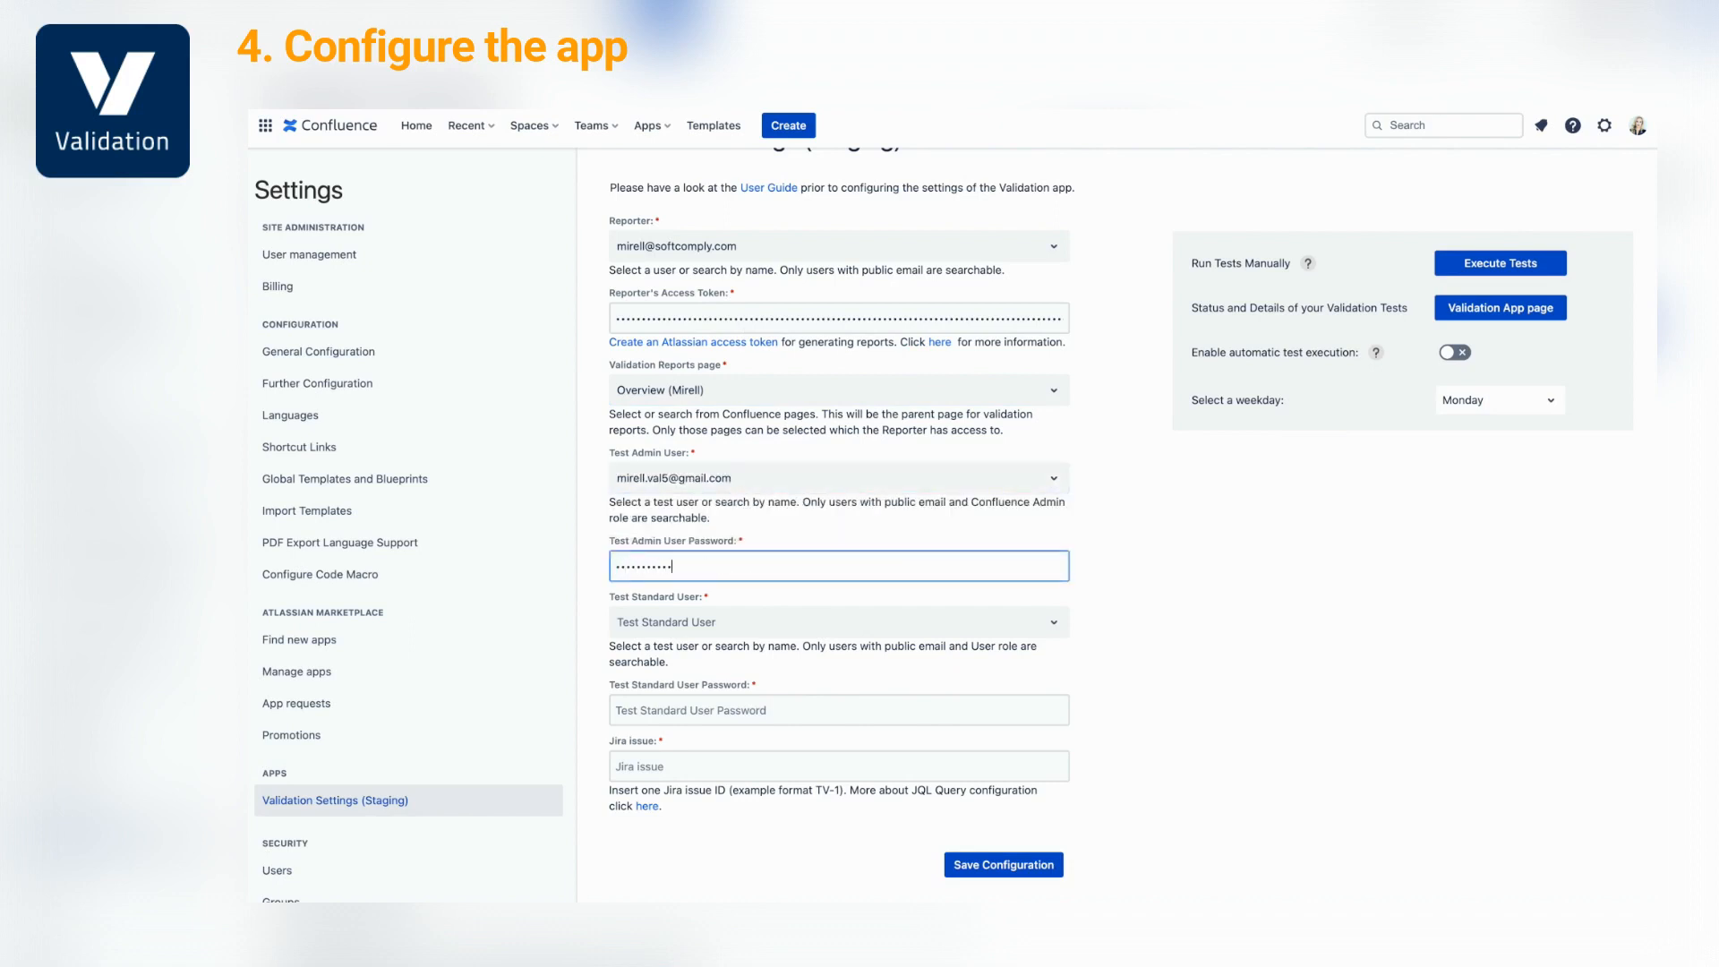
left_click(907, 633)
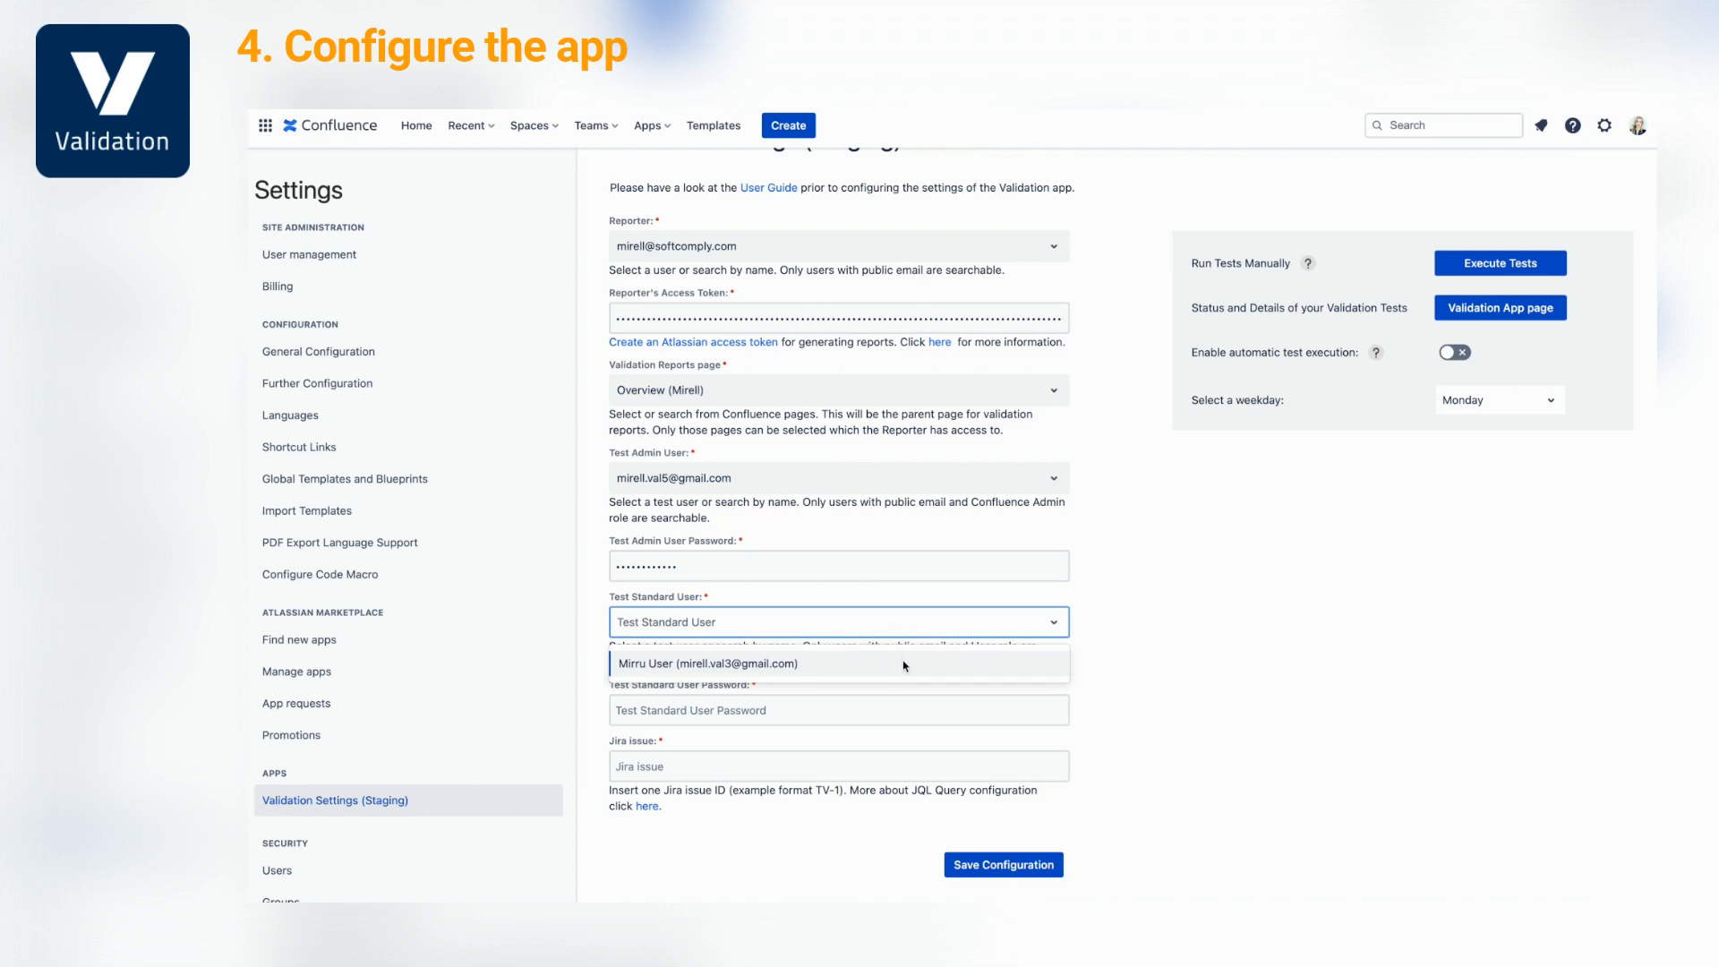
left_click(906, 663)
left_click(896, 717)
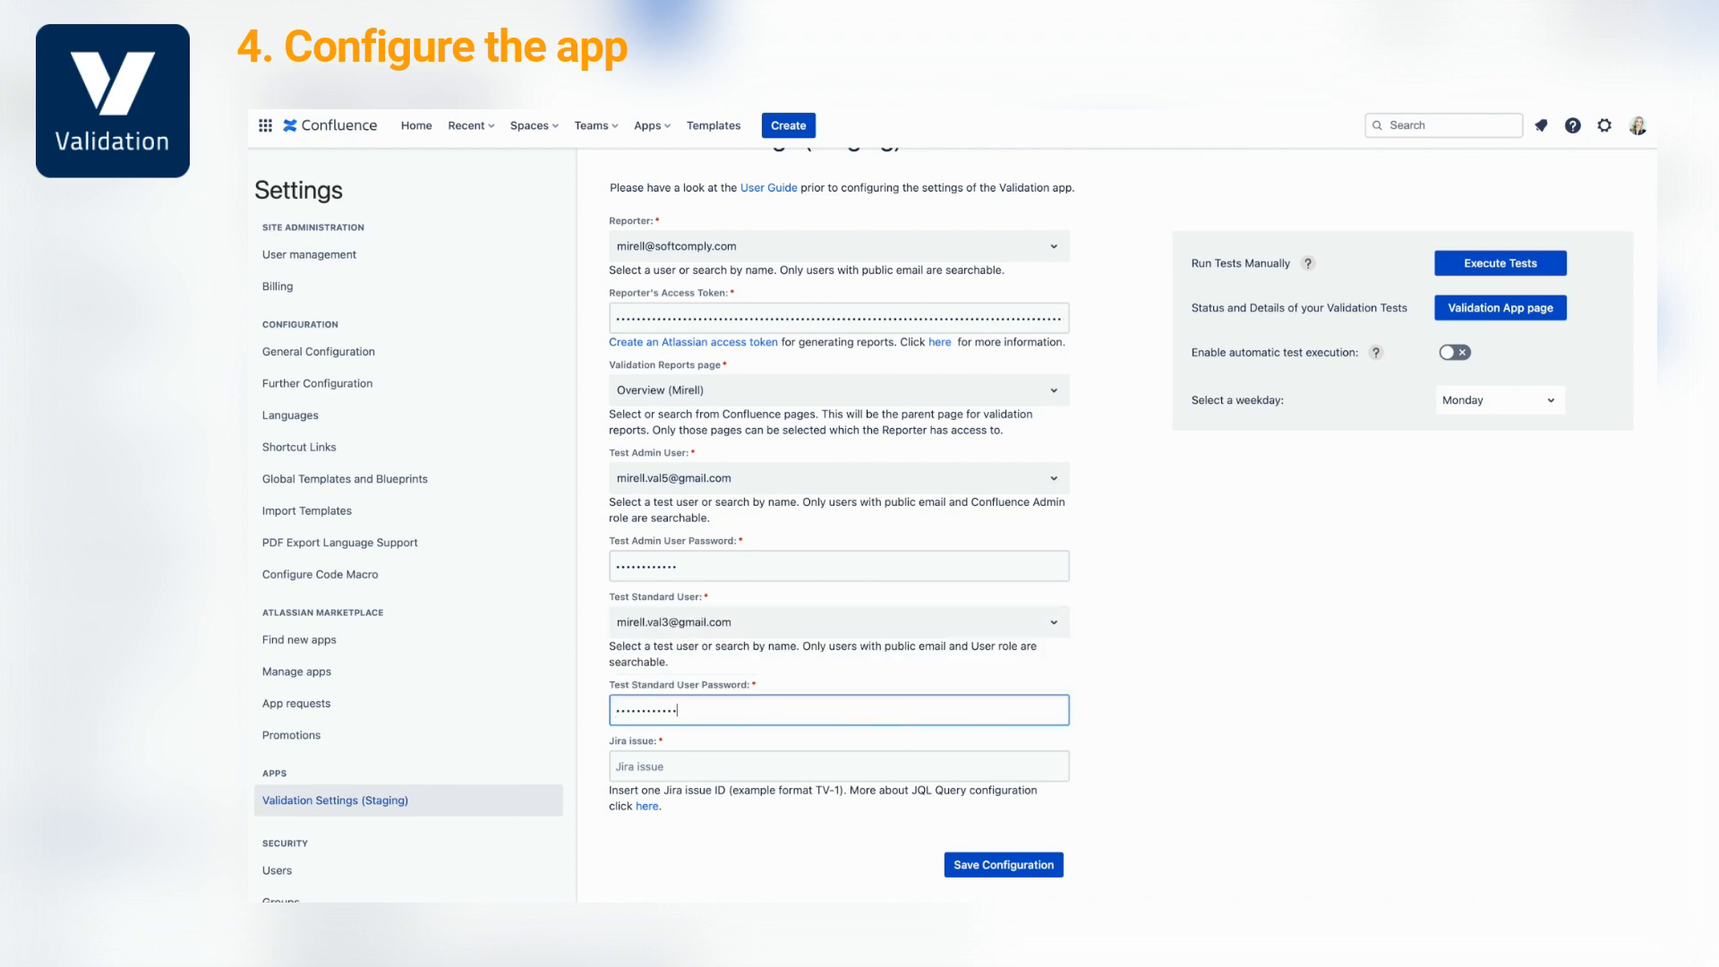
left_click(904, 761)
type("V")
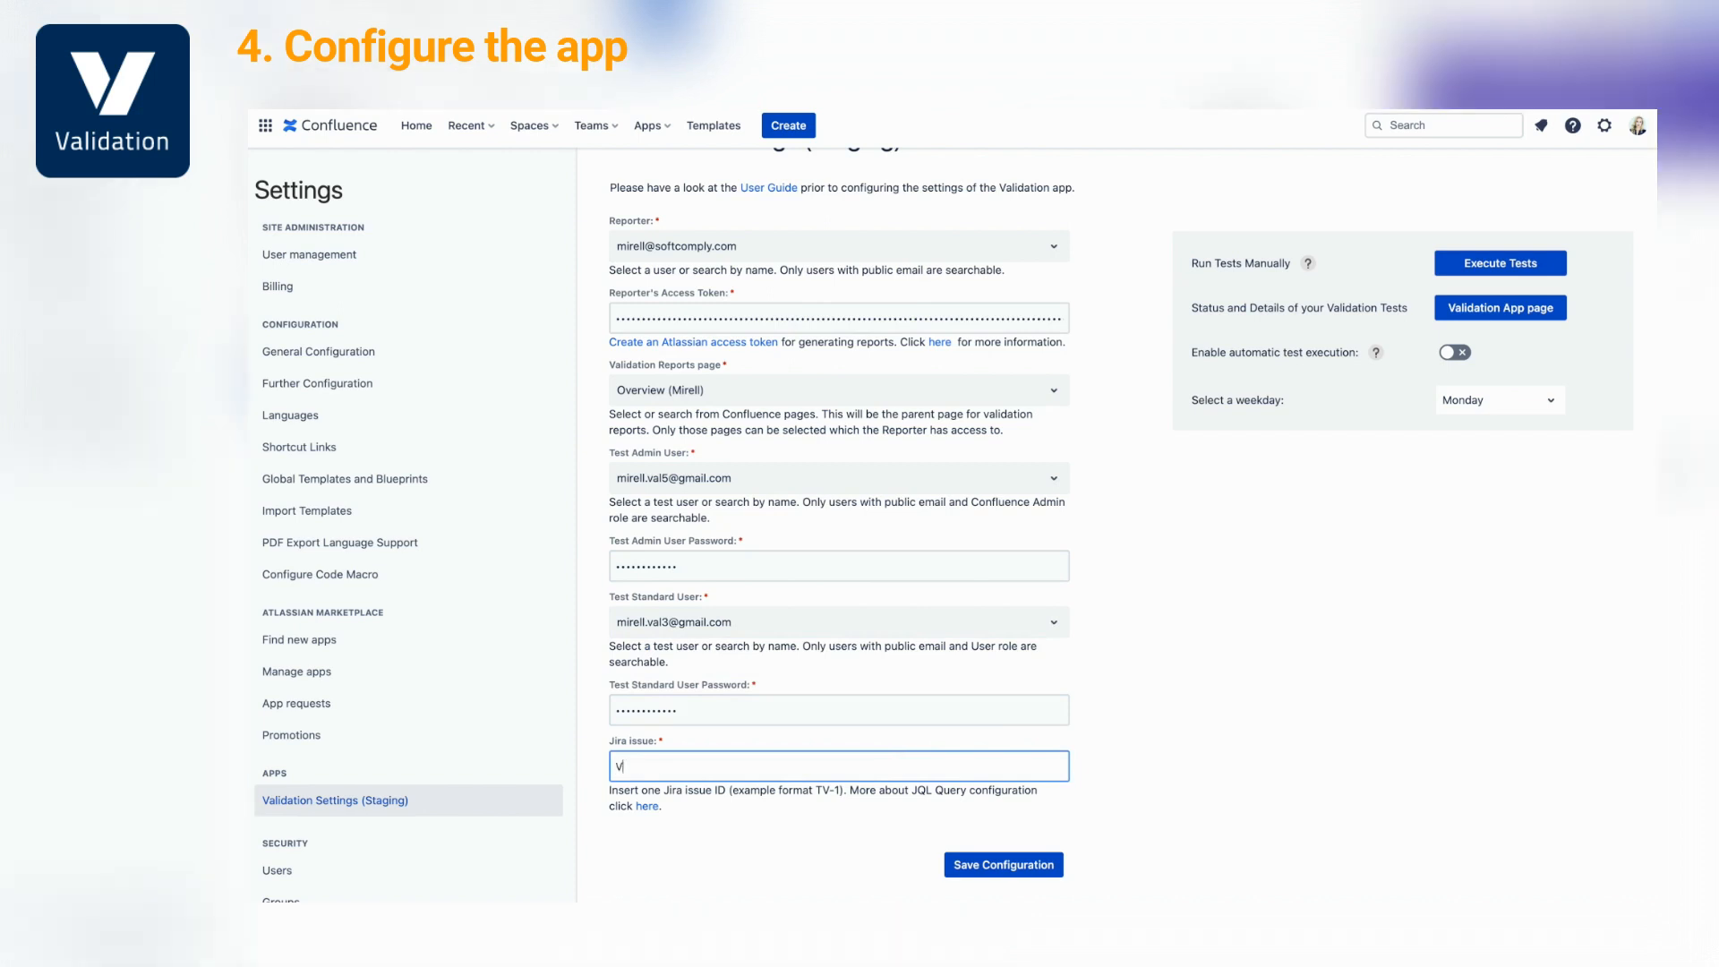
type("AL-1")
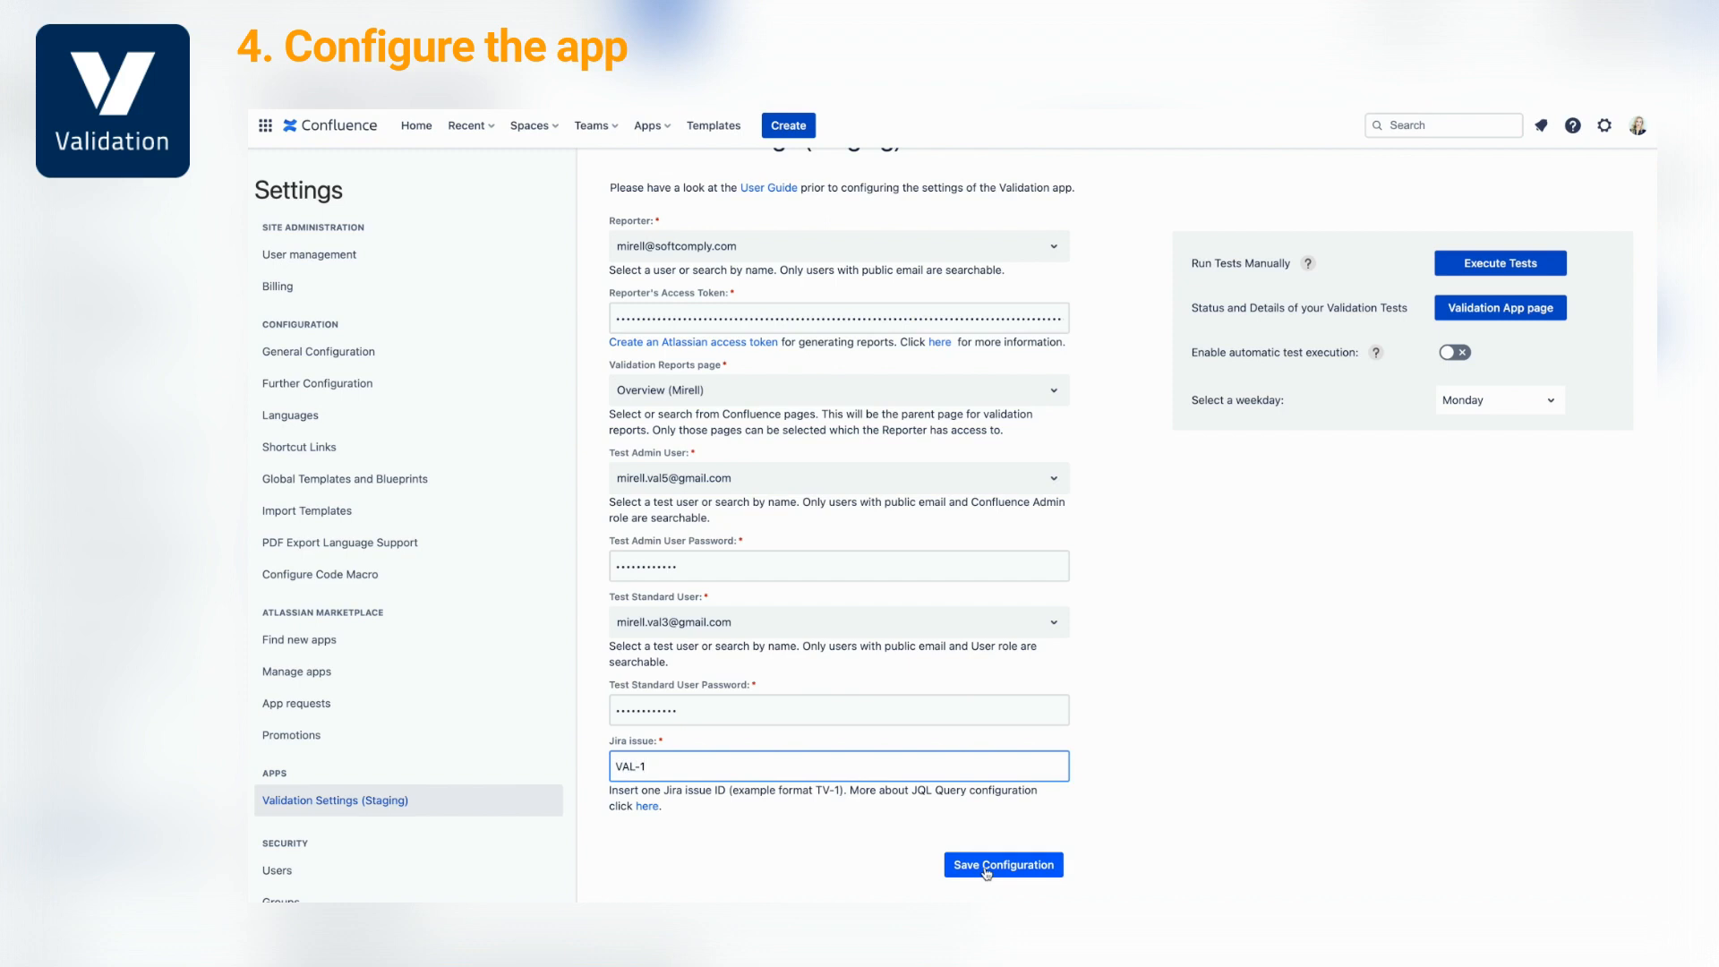
Enable automatic test execution on Tuesdays, then go to the Validation App reports page
left_click(1454, 353)
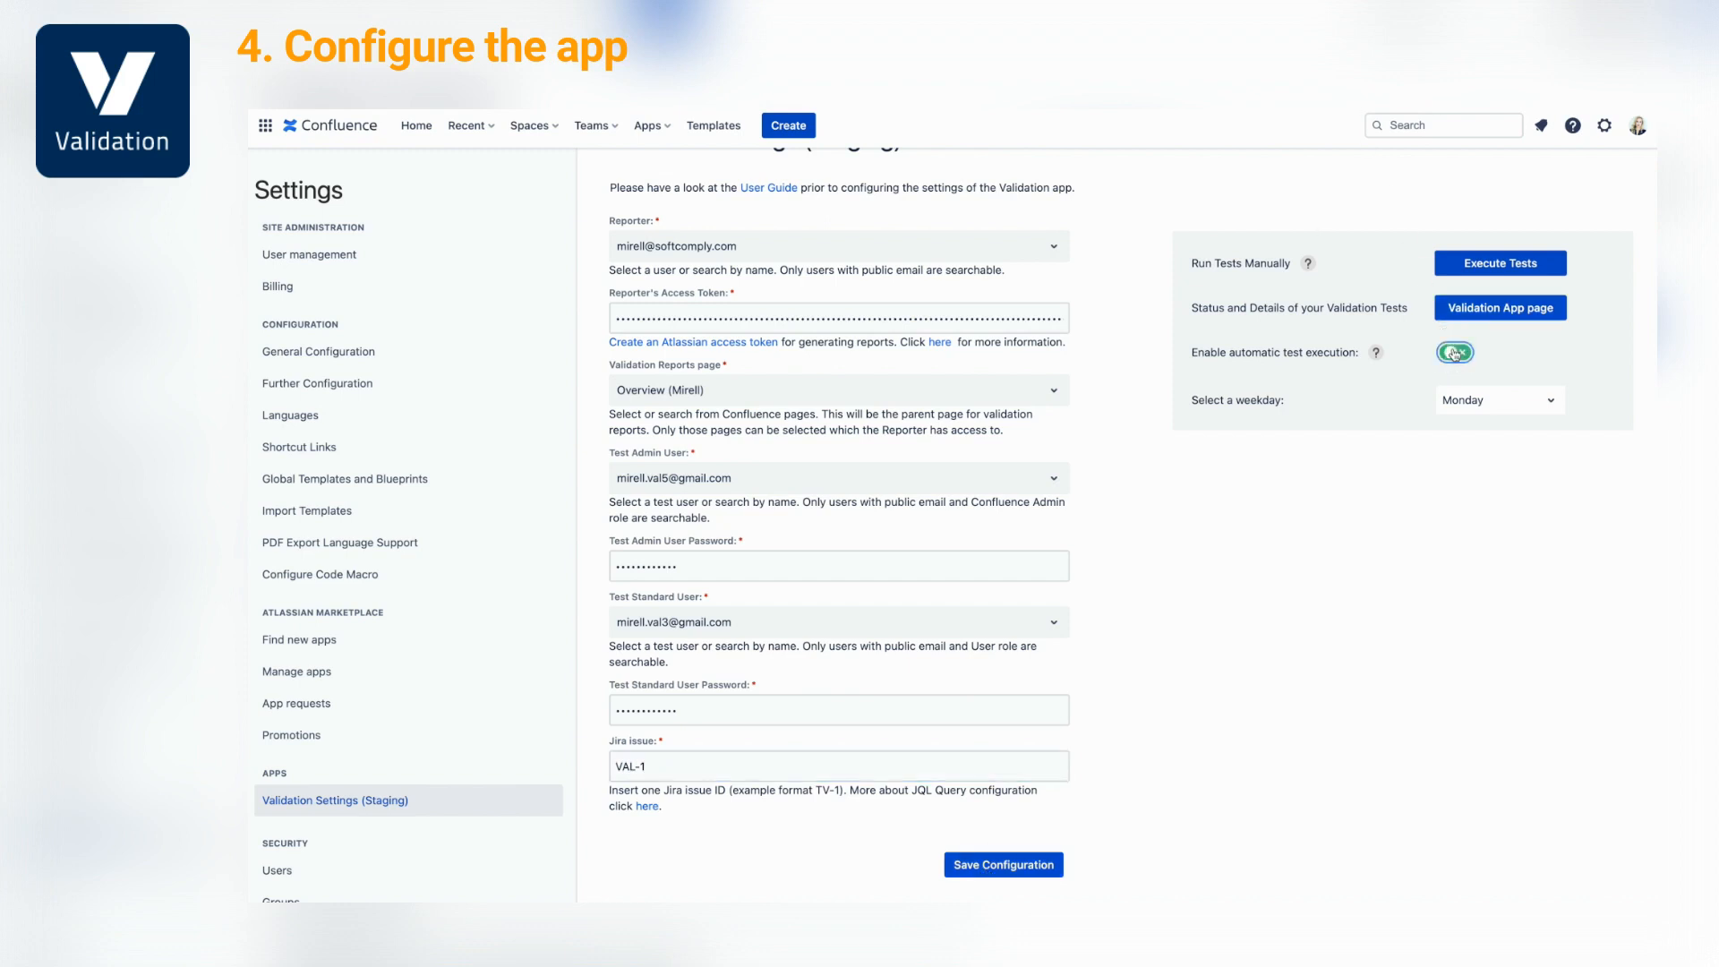
left_click(1467, 410)
left_click(1469, 468)
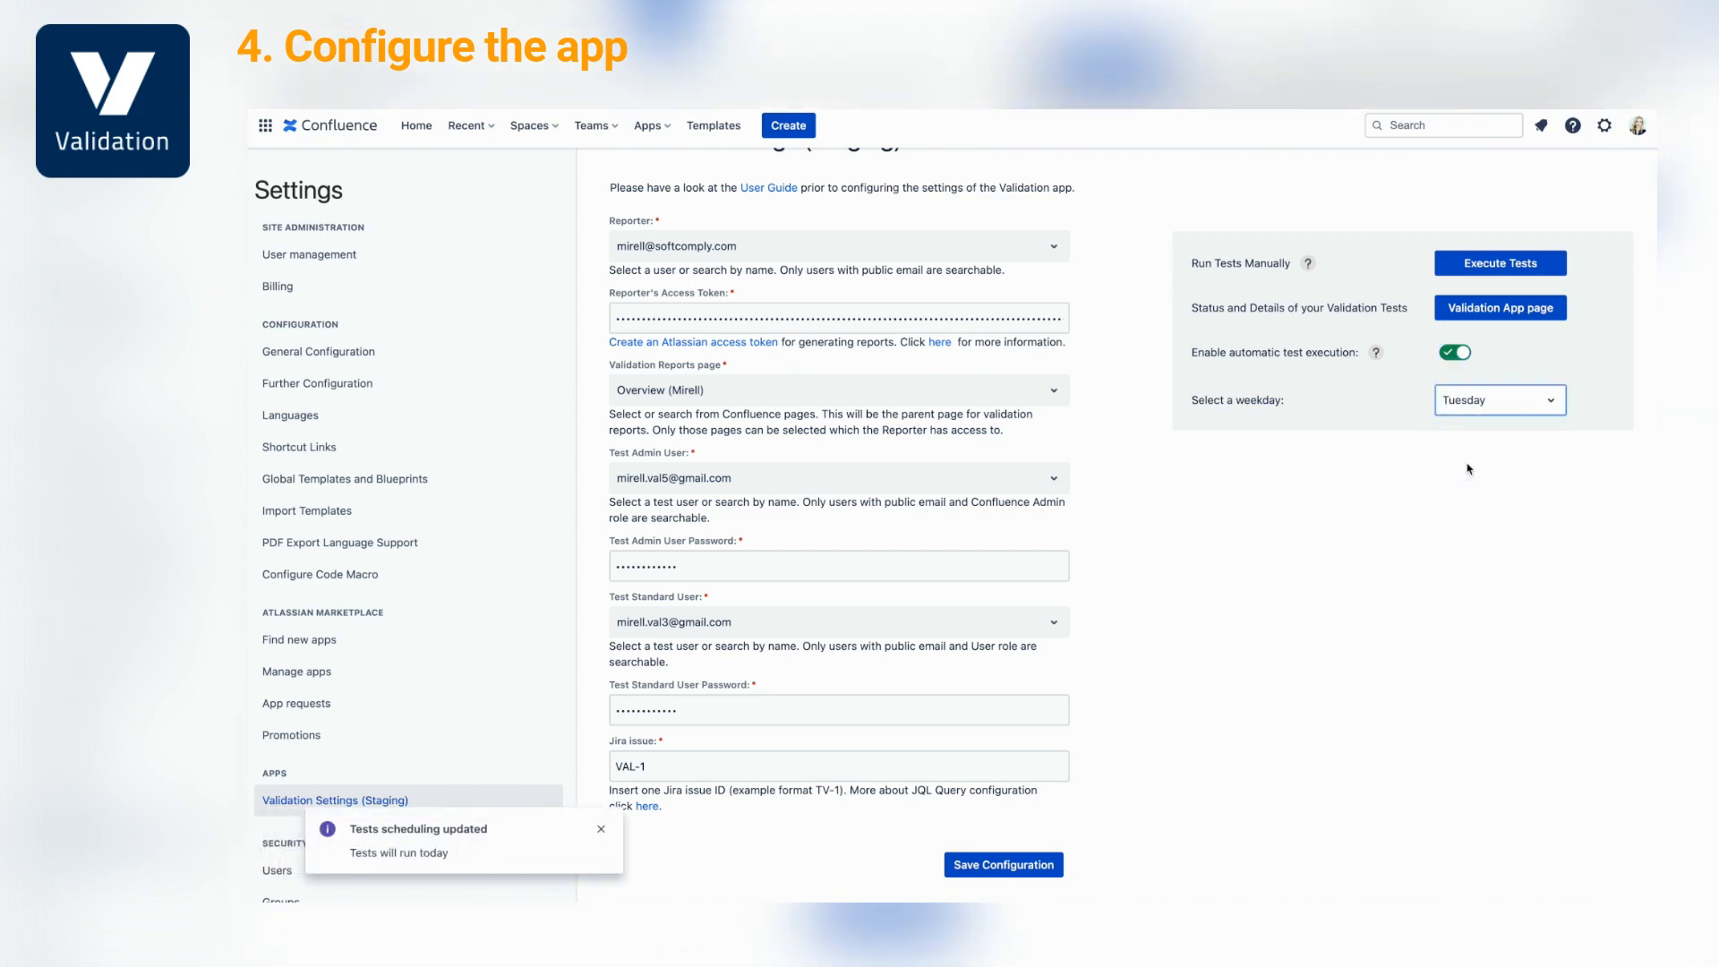
left_click(1469, 508)
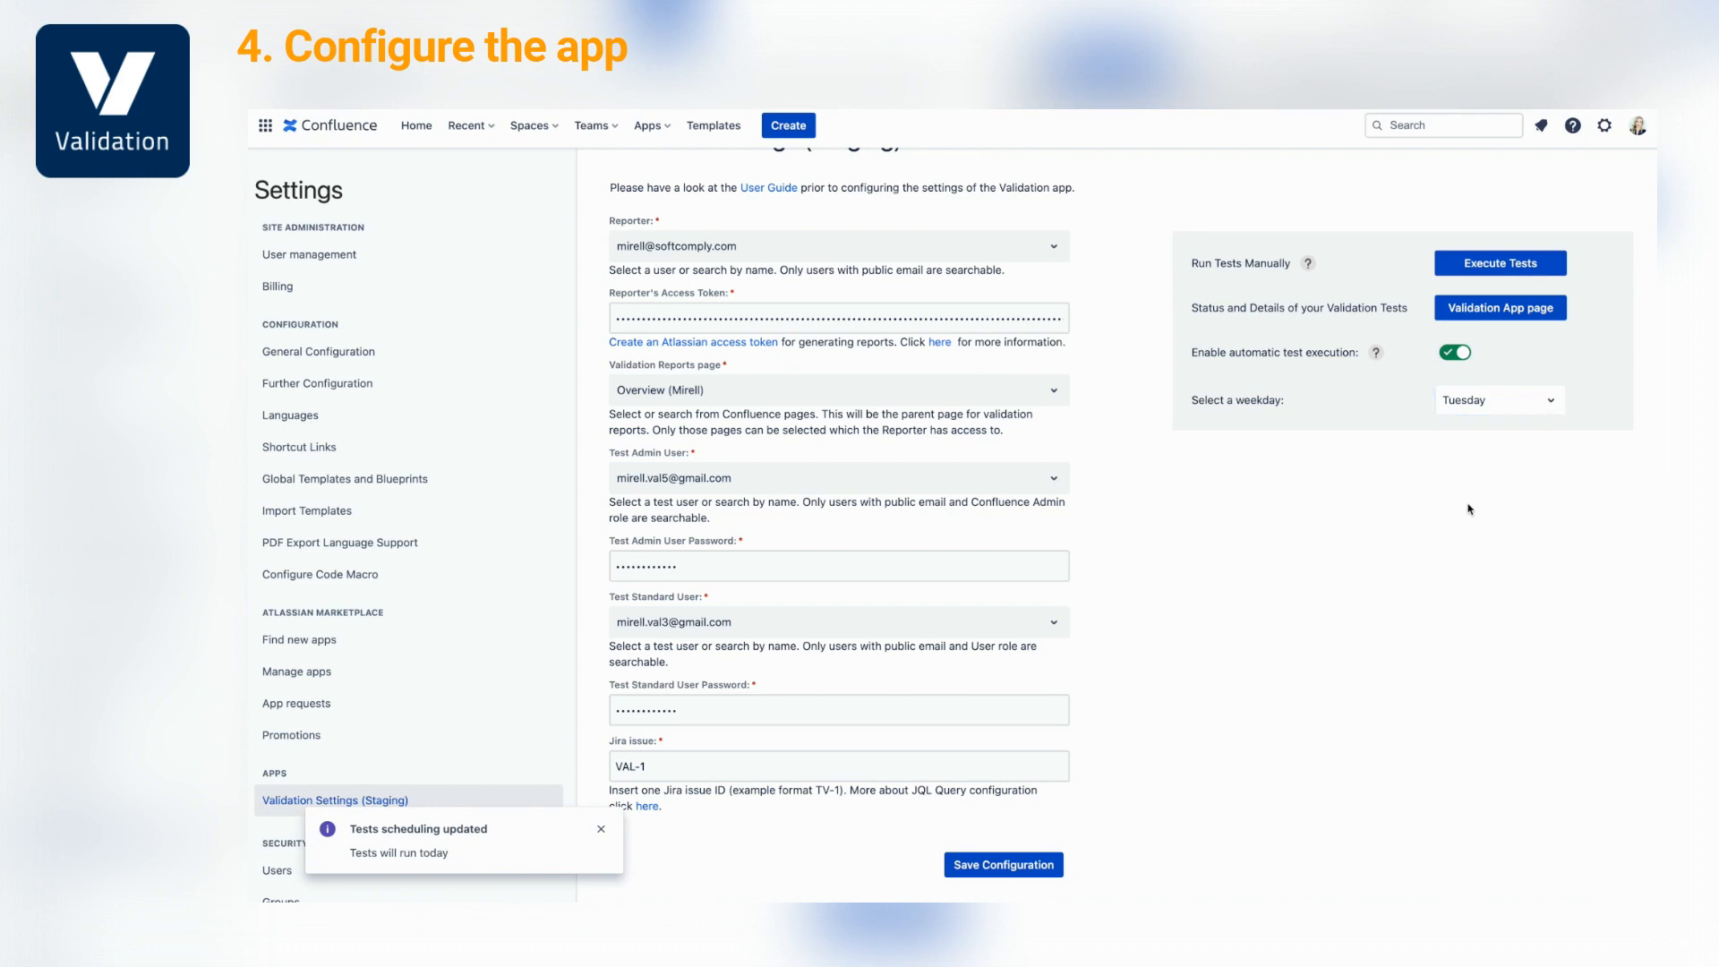
left_click(1476, 315)
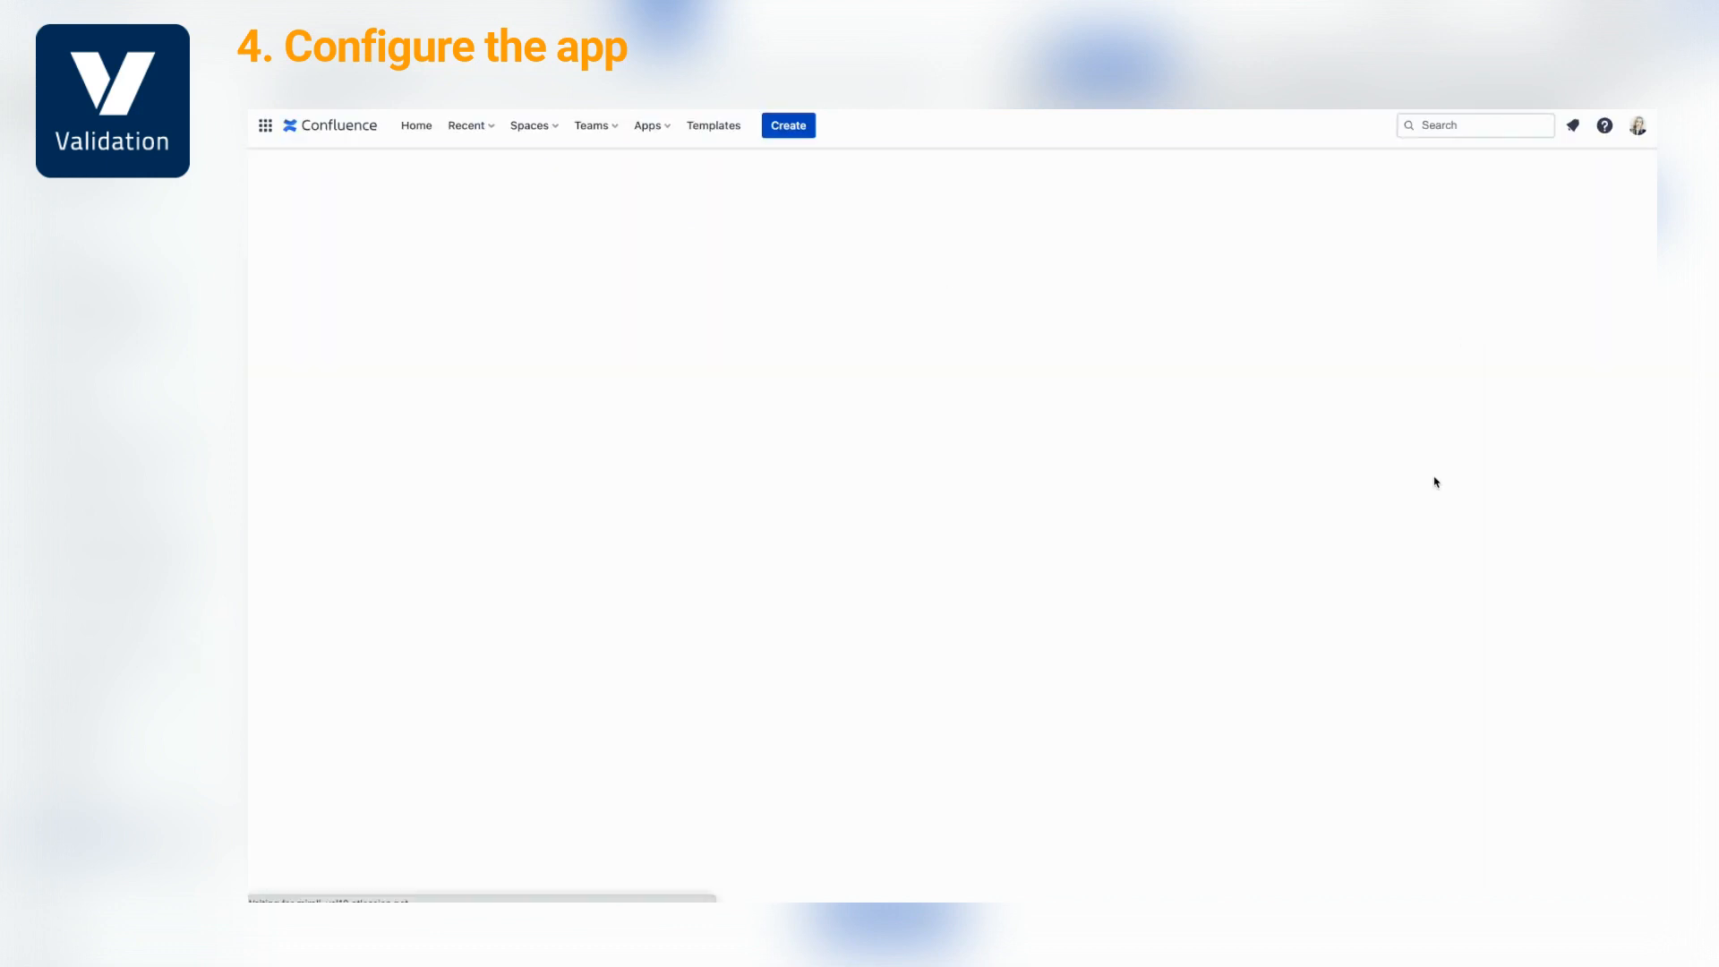